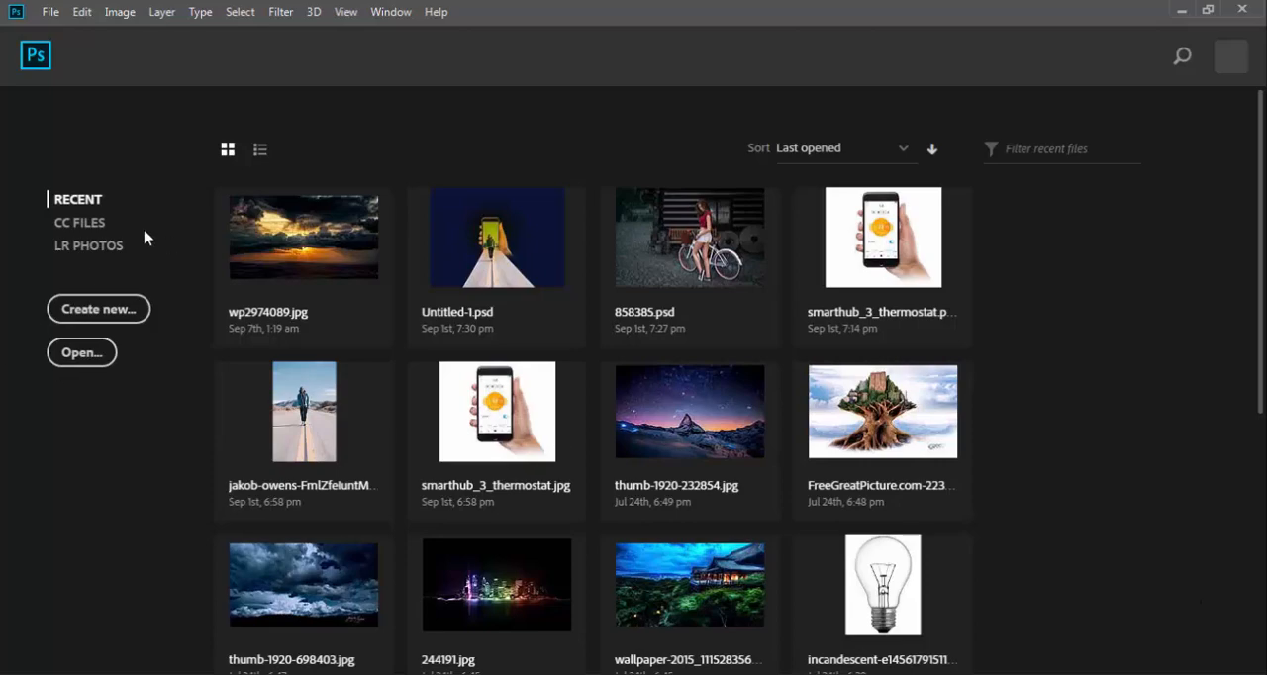
# Create a new blank RGB document, 1600 x 1200 pixels at 300 pixels/inch with a white background.
pyautogui.click(50, 13)
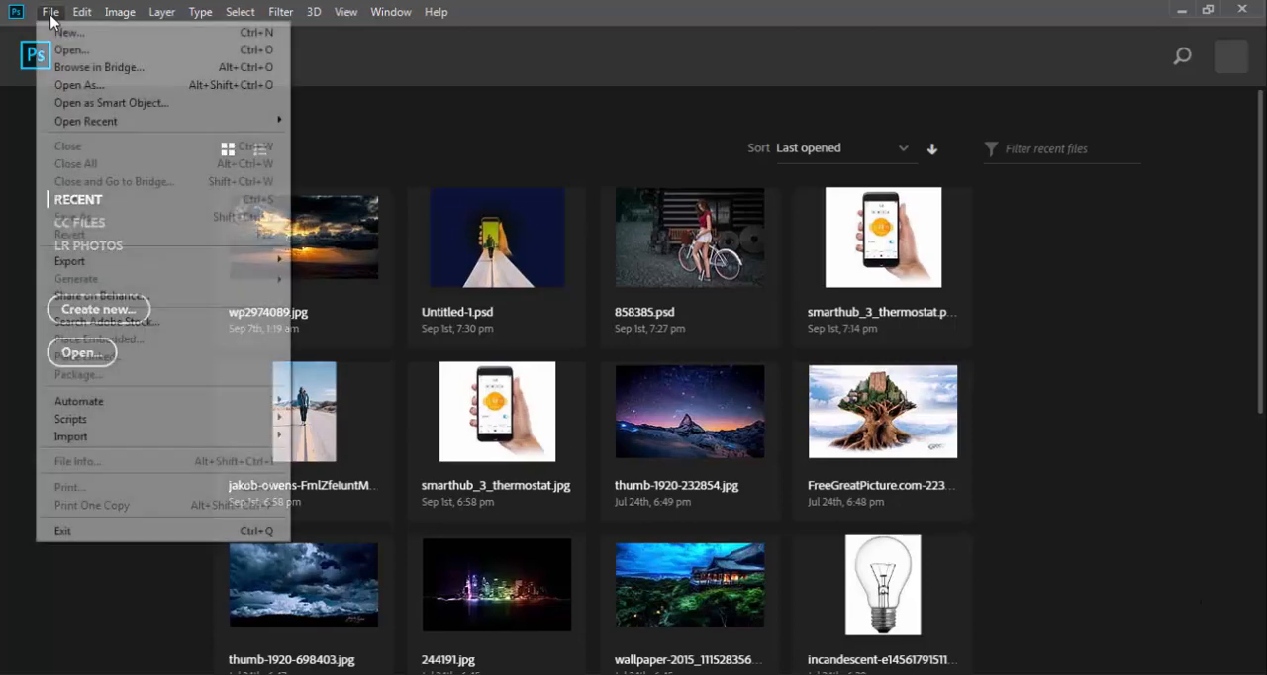
pyautogui.click(67, 38)
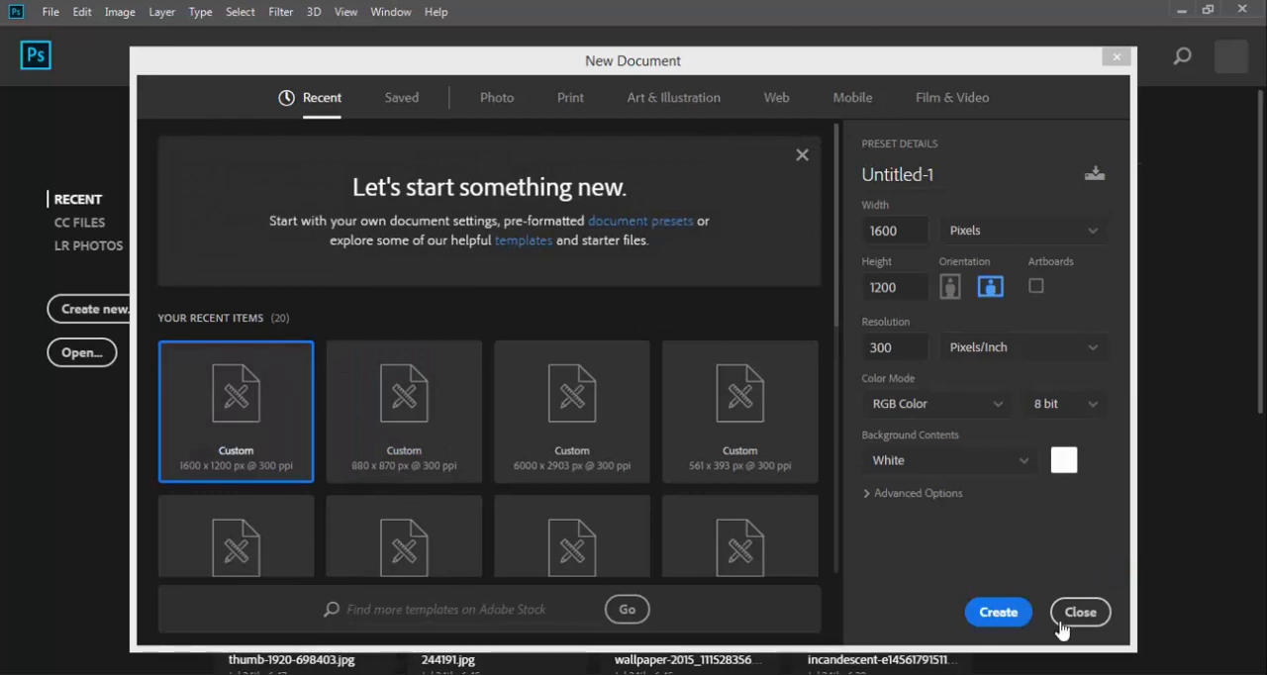
pyautogui.click(998, 612)
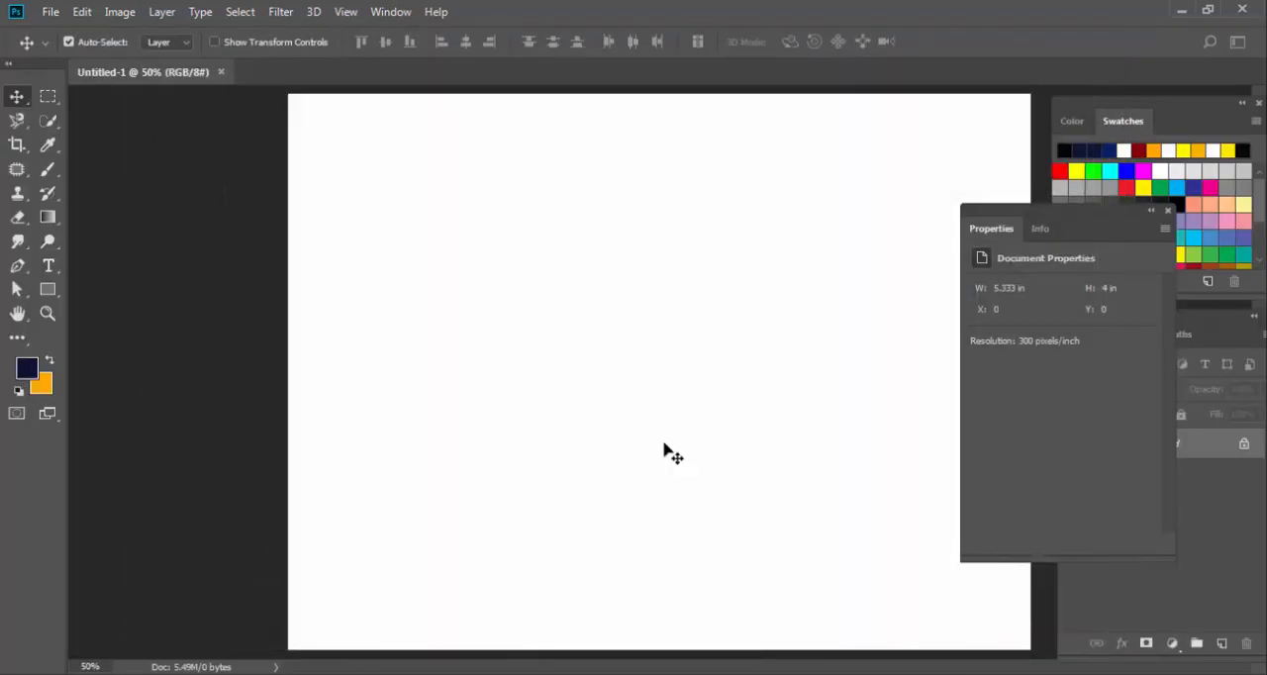
# Open the wood texture image background.jpg from the Desktop folder.
pyautogui.click(51, 13)
pyautogui.click(69, 49)
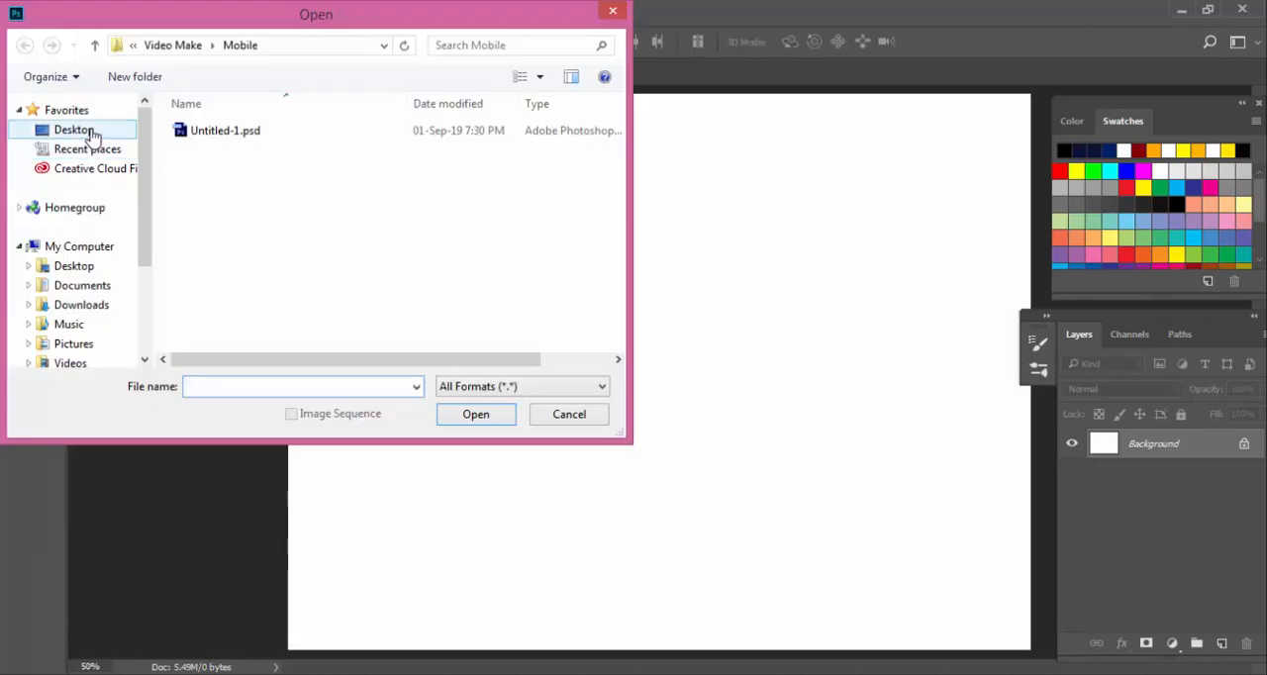
pyautogui.click(74, 130)
pyautogui.moveTo(616, 126); pyautogui.dragTo(616, 255)
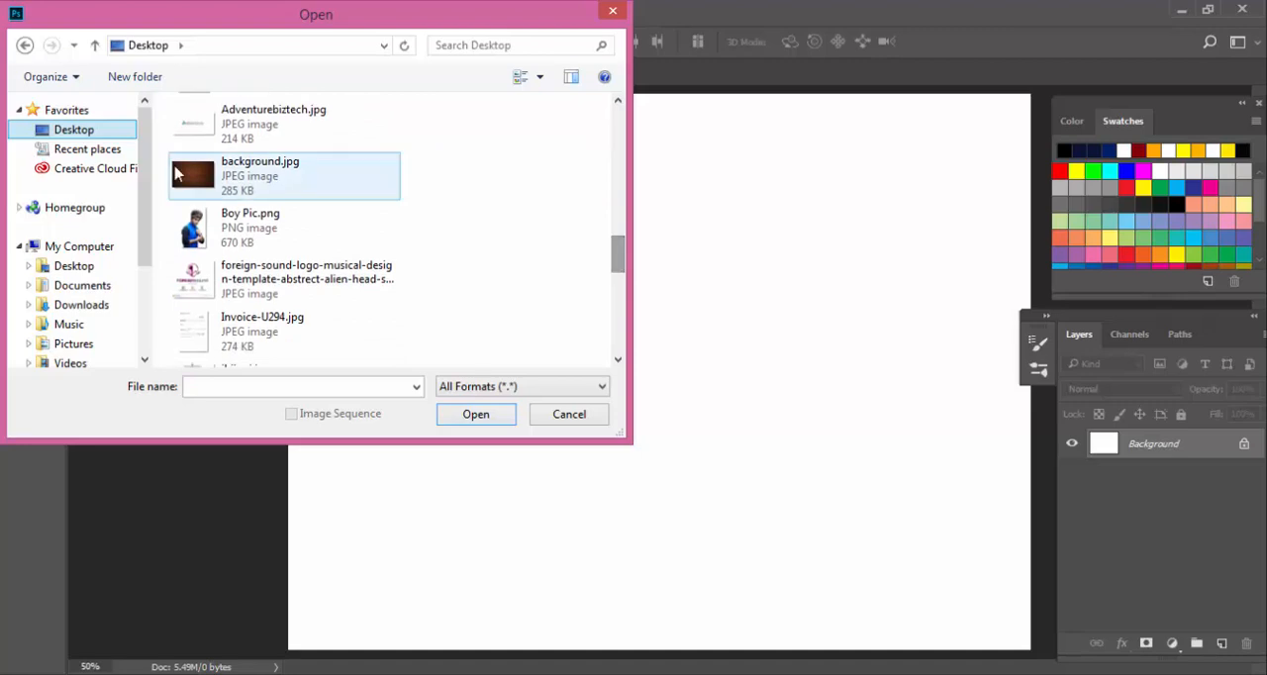
pyautogui.click(247, 169)
pyautogui.doubleClick(247, 168)
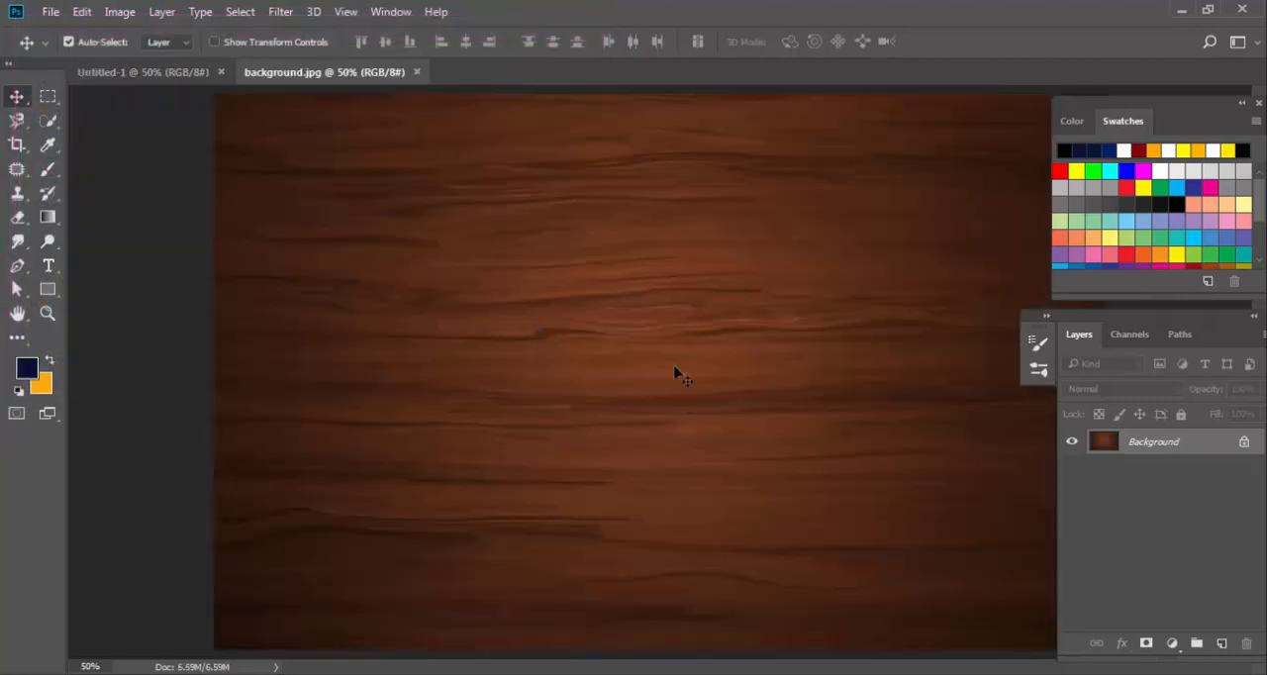
# Select the entire wood texture with a rectangular marquee and cut it to the clipboard.
pyautogui.hotkey('ctrl', '-')
pyautogui.press('m')
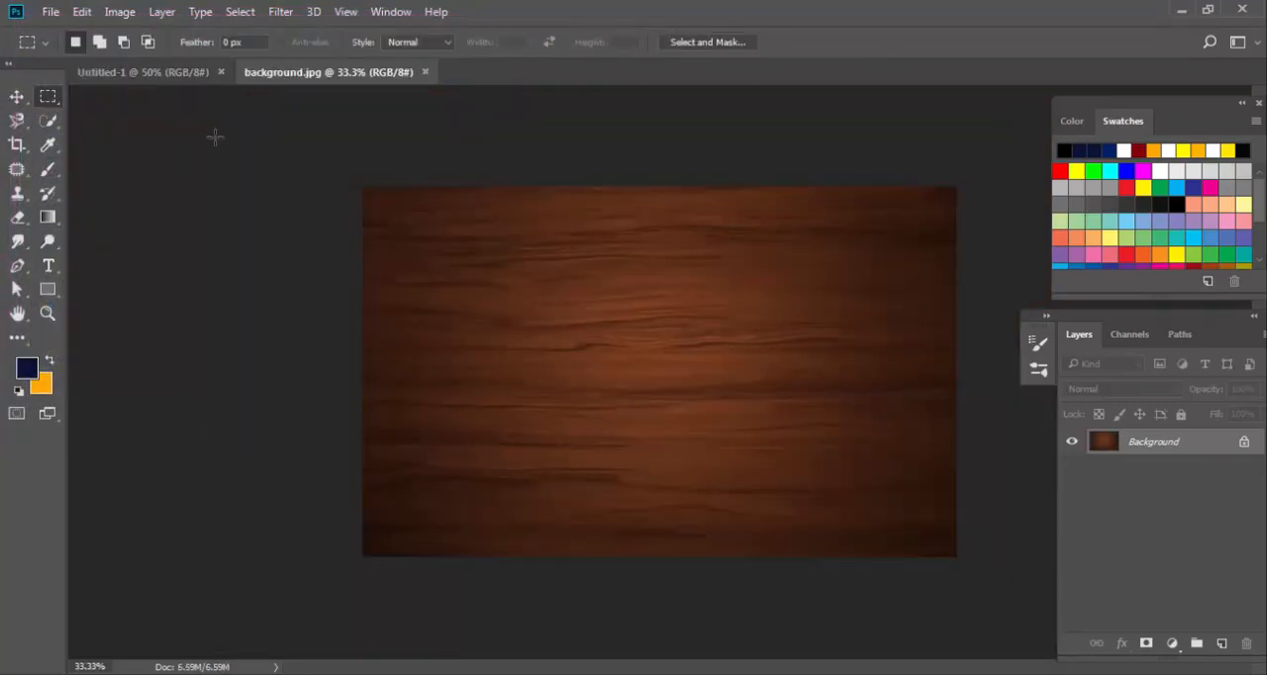
pyautogui.moveTo(322, 163); pyautogui.dragTo(985, 594)
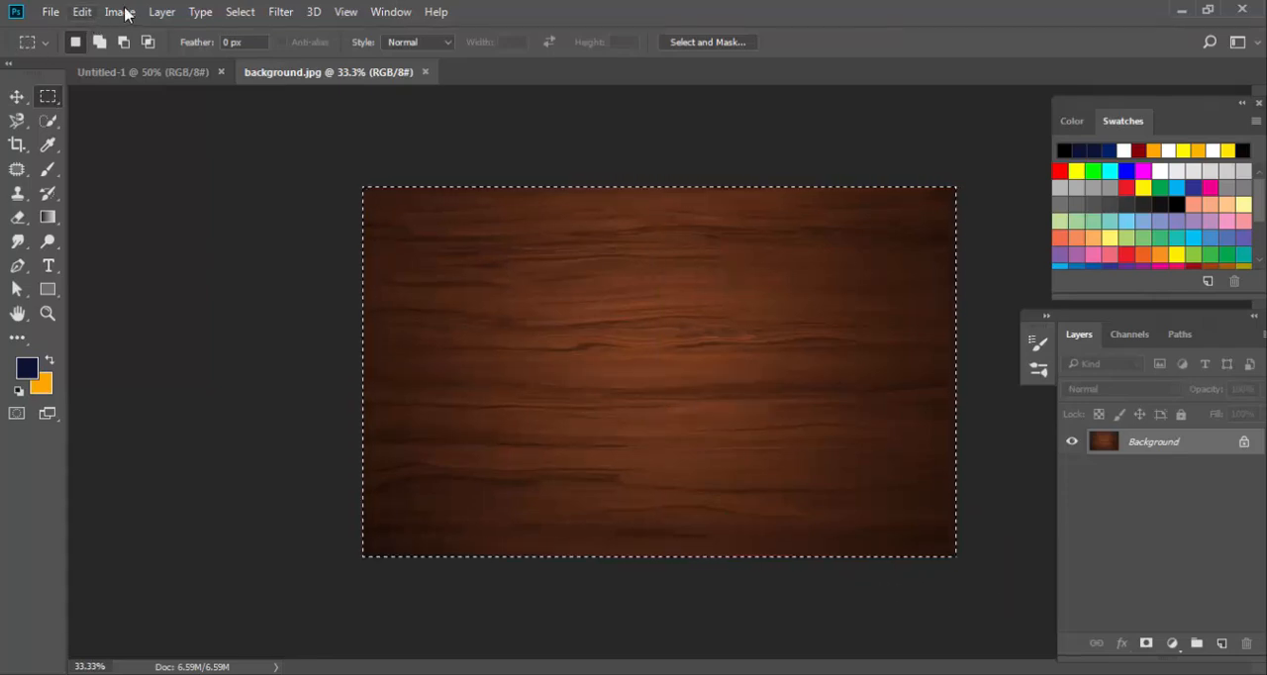
pyautogui.click(83, 12)
pyautogui.click(148, 116)
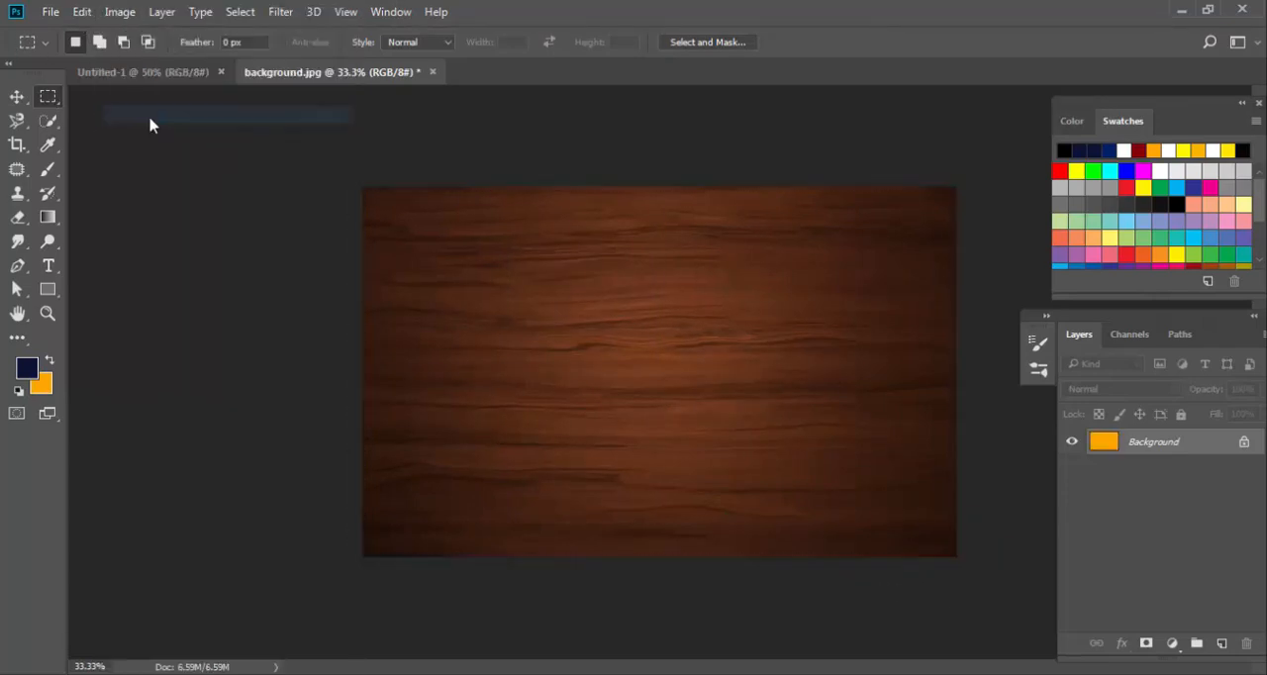
# Close background.jpg without saving its changes.
pyautogui.click(51, 13)
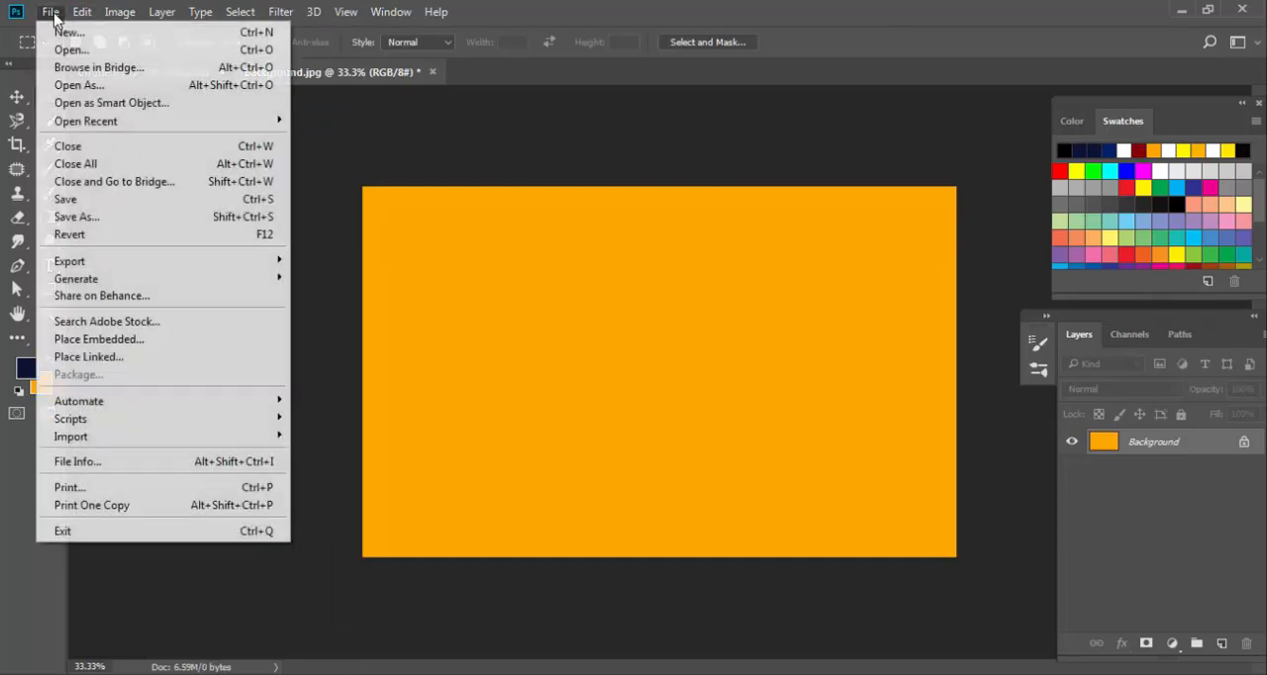
pyautogui.click(178, 147)
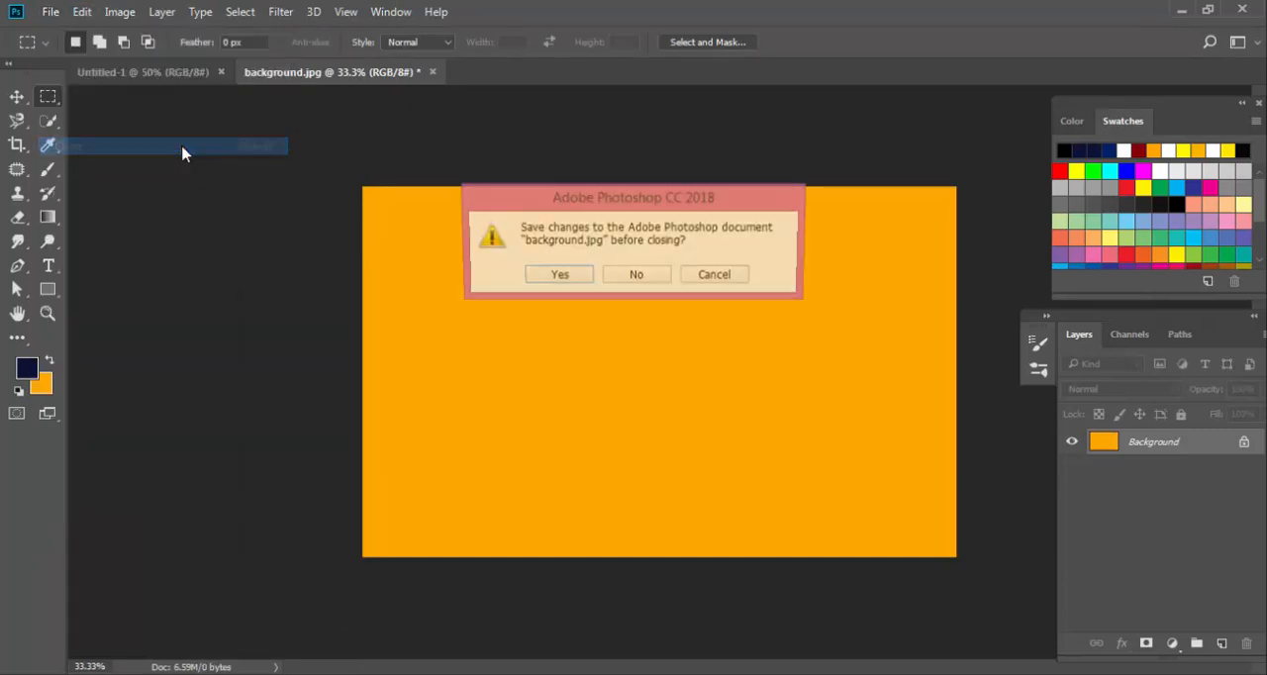
pyautogui.click(656, 278)
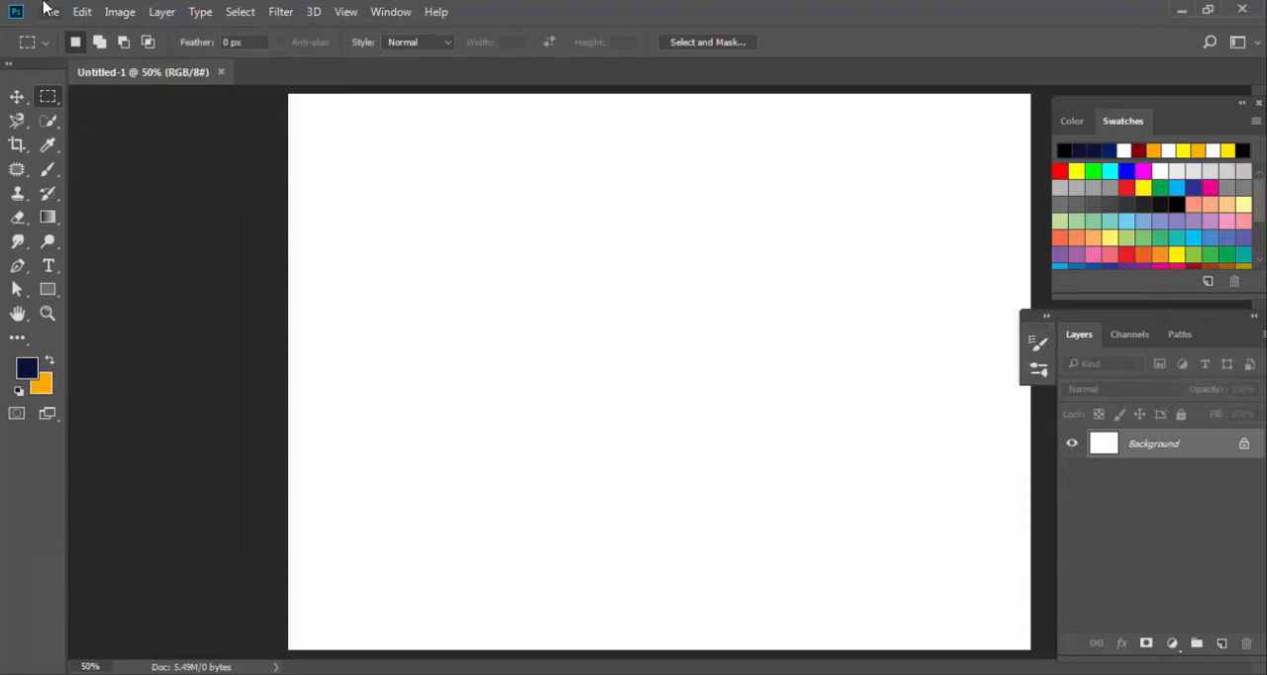
# Paste the wood texture into the blank document as a new layer.
pyautogui.click(84, 12)
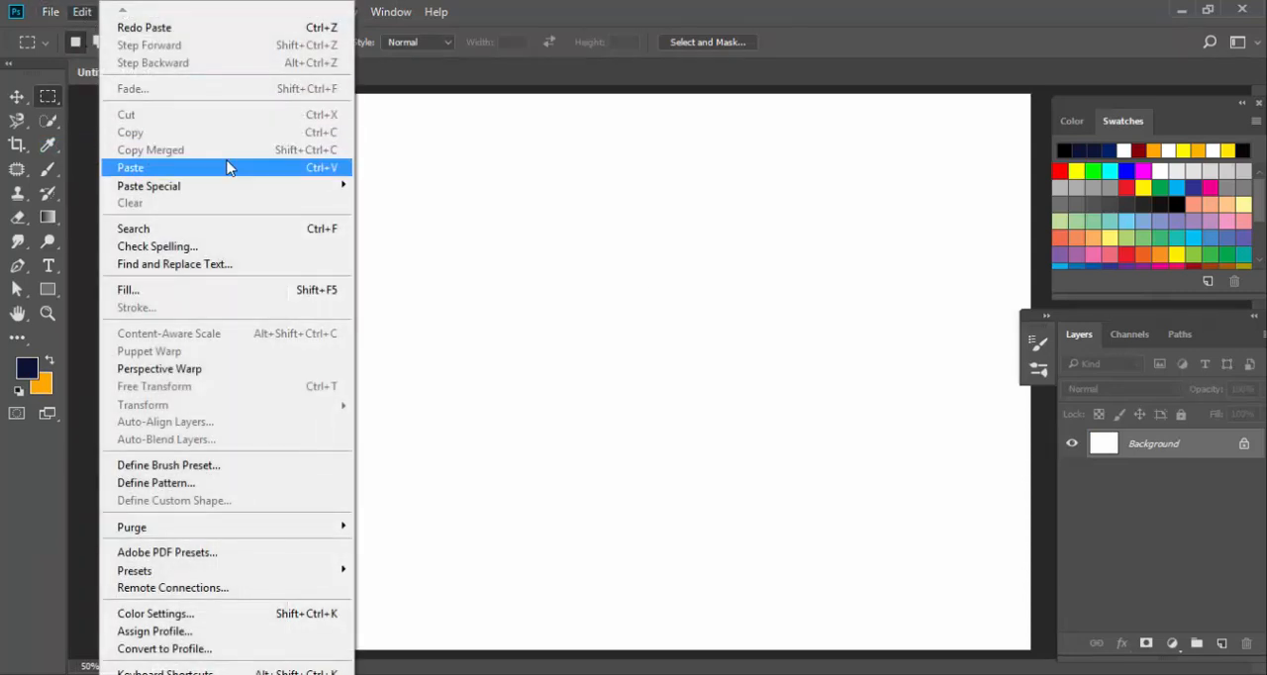
pyautogui.click(227, 167)
pyautogui.press('v')
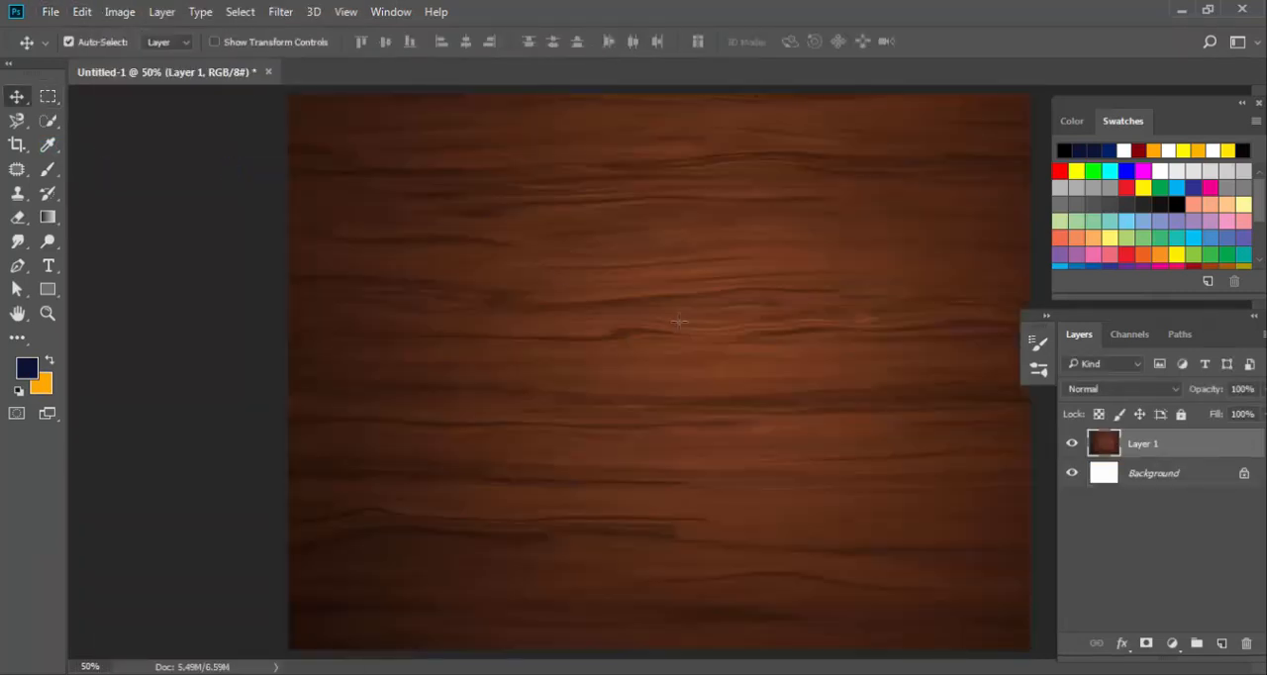
pyautogui.hotkey('ctrl', '-')
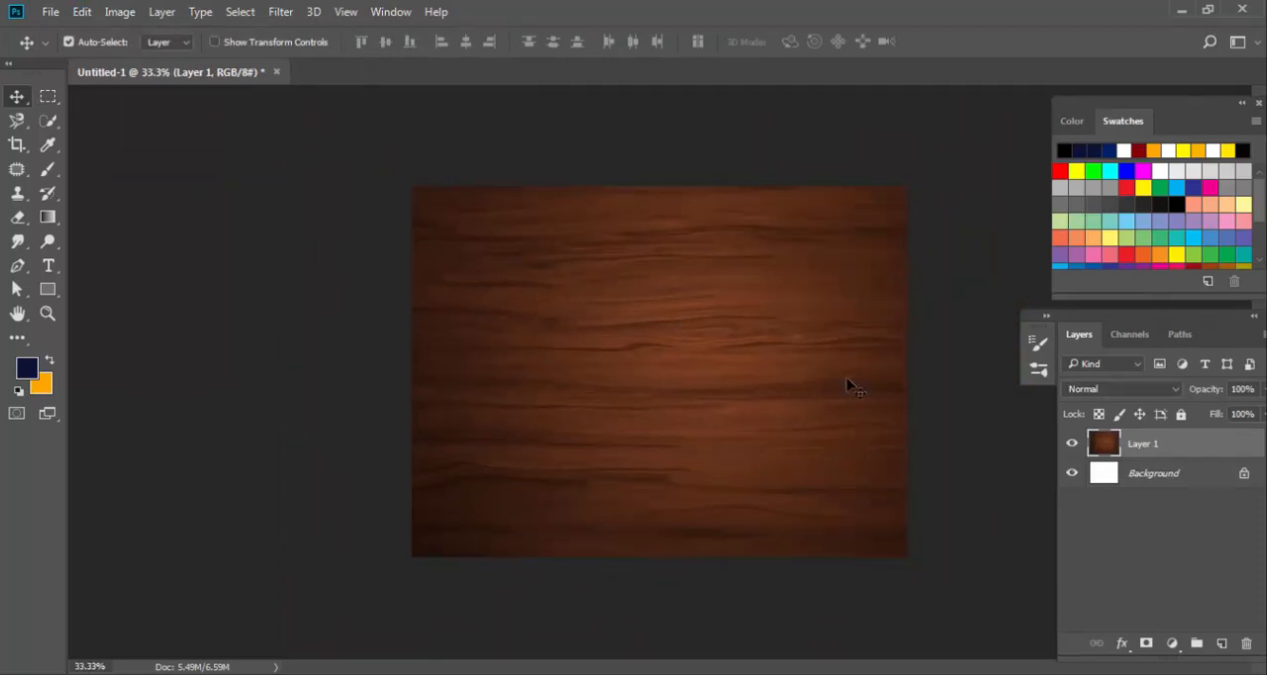
# Add a Black & White adjustment layer with the Default preset above the wood texture.
pyautogui.click(1174, 644)
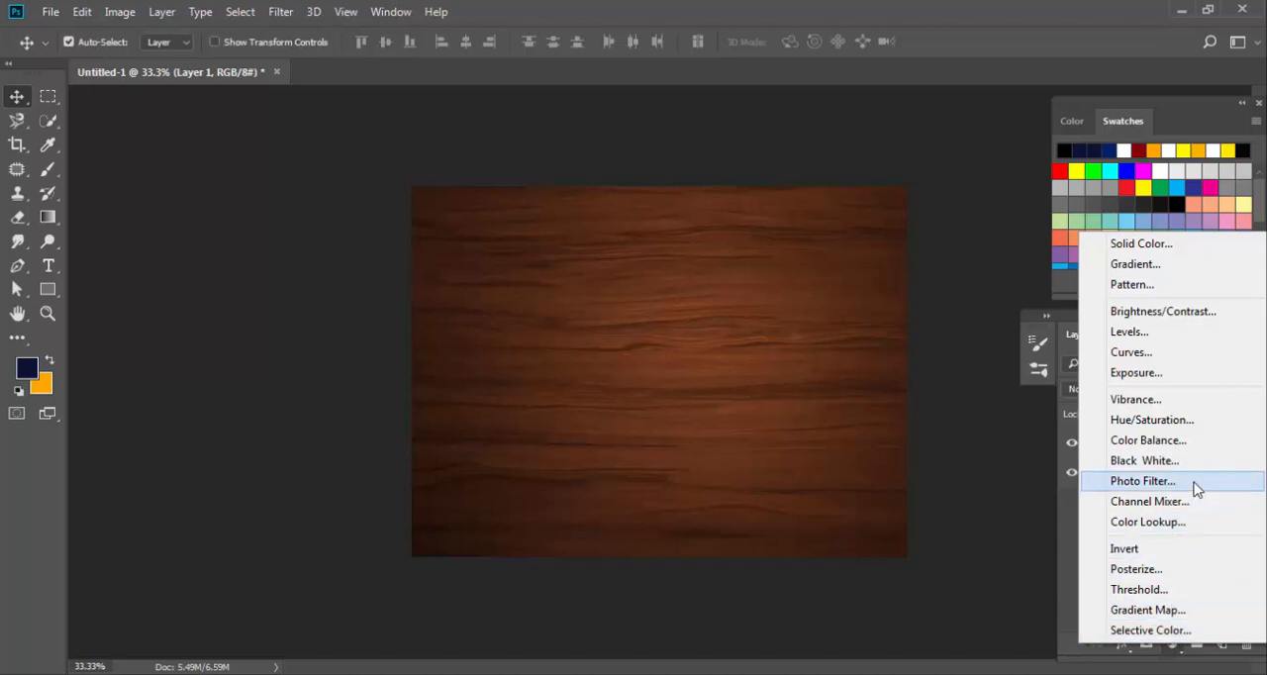
pyautogui.click(1176, 460)
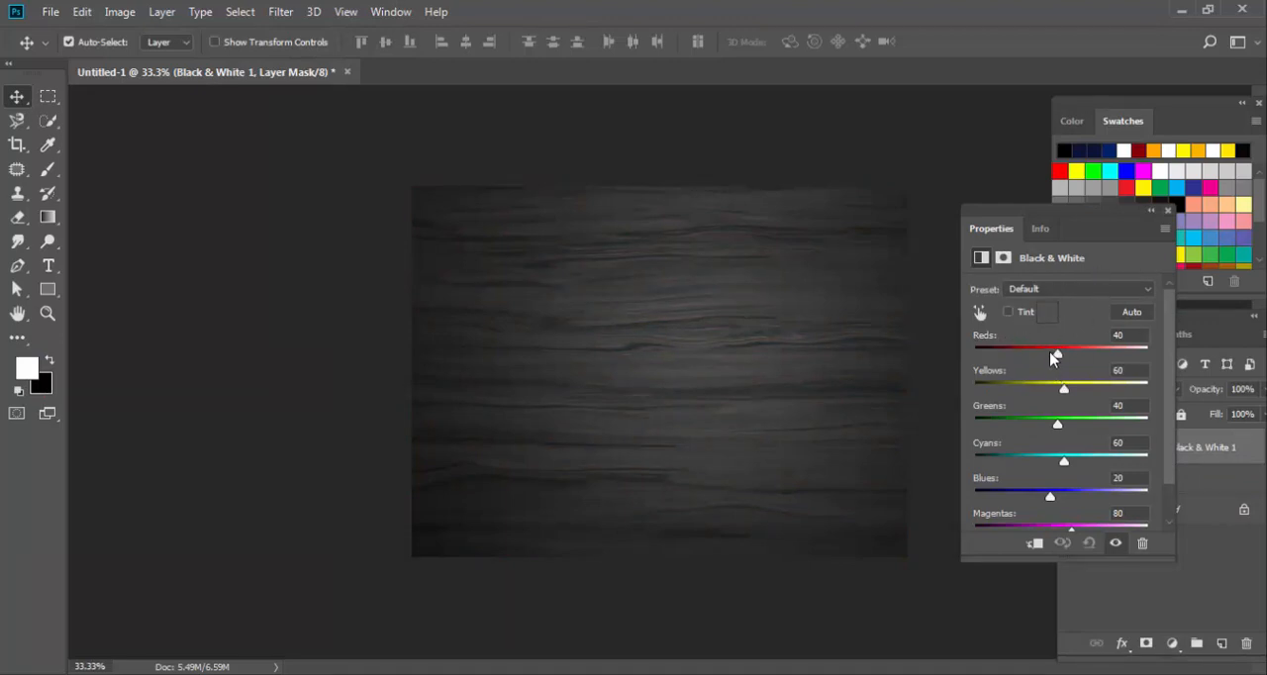
pyautogui.moveTo(1058, 358)
pyautogui.mouseDown()
pyautogui.moveTo(1045, 358)
pyautogui.moveTo(1058, 362)
pyautogui.mouseUp()
# Add a Curves adjustment layer and shape its RGB curve with a midtone point and another at input 189, output 165.
pyautogui.click(1172, 645)
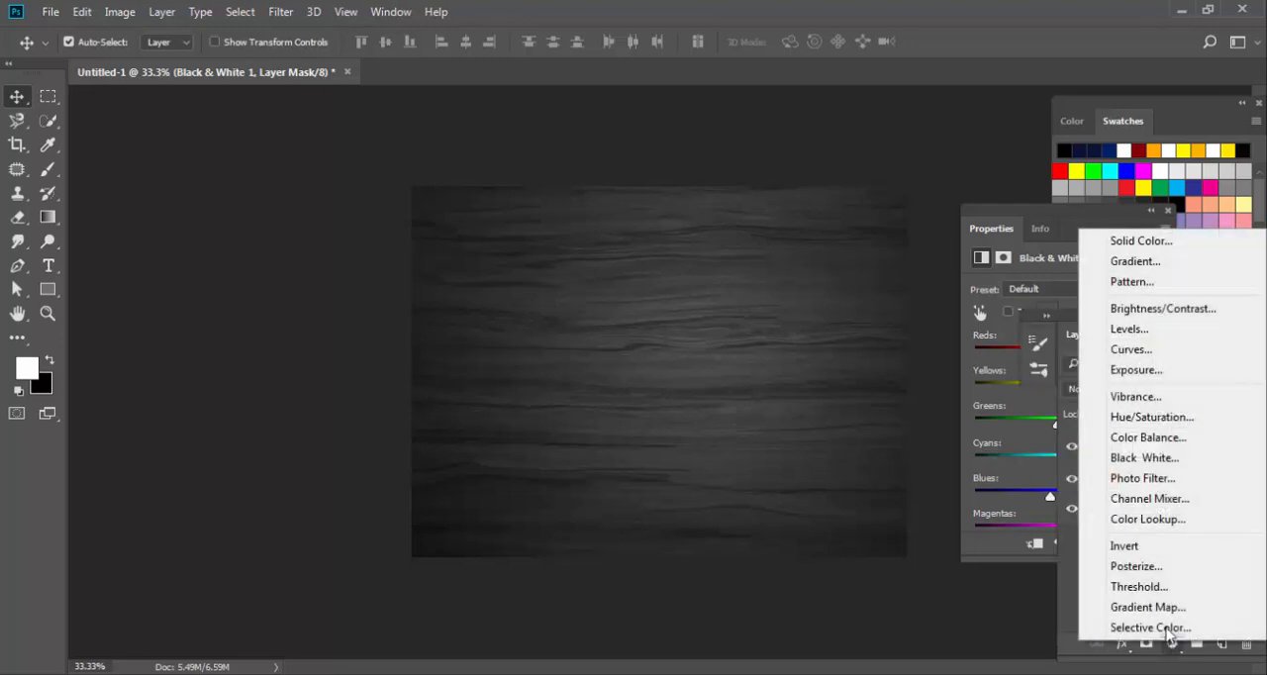
pyautogui.click(1148, 351)
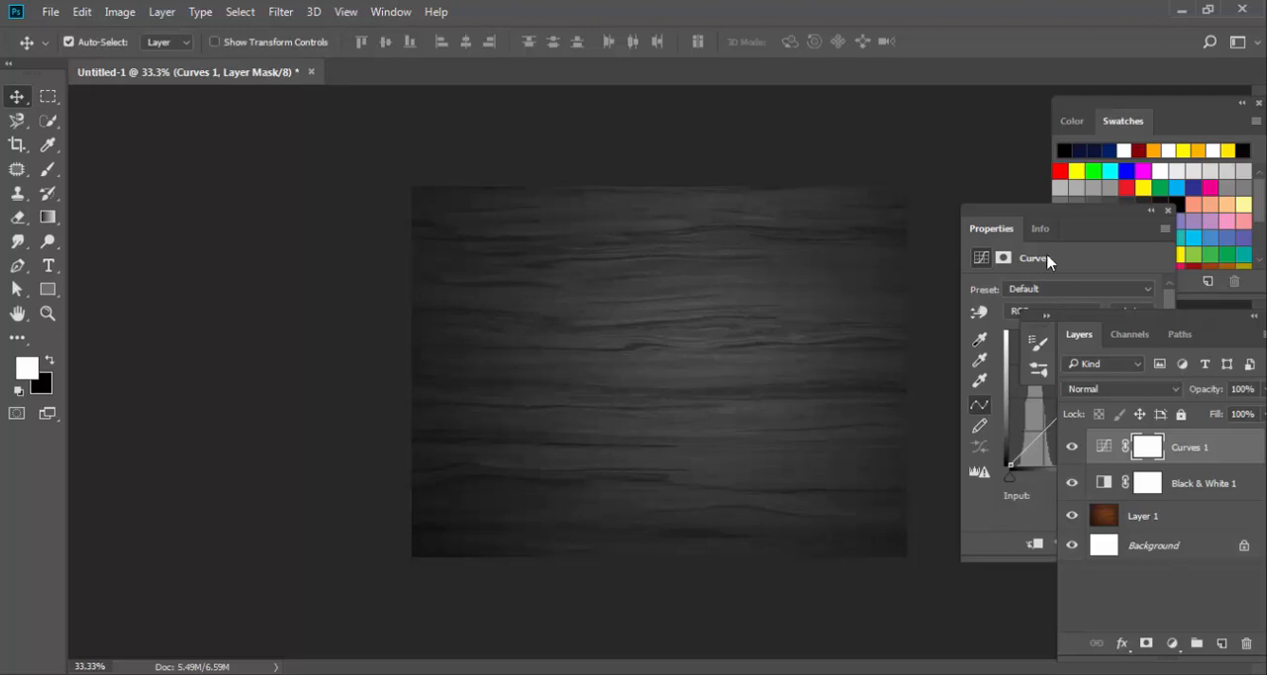
pyautogui.click(1017, 213)
pyautogui.moveTo(1017, 213); pyautogui.dragTo(181, 157)
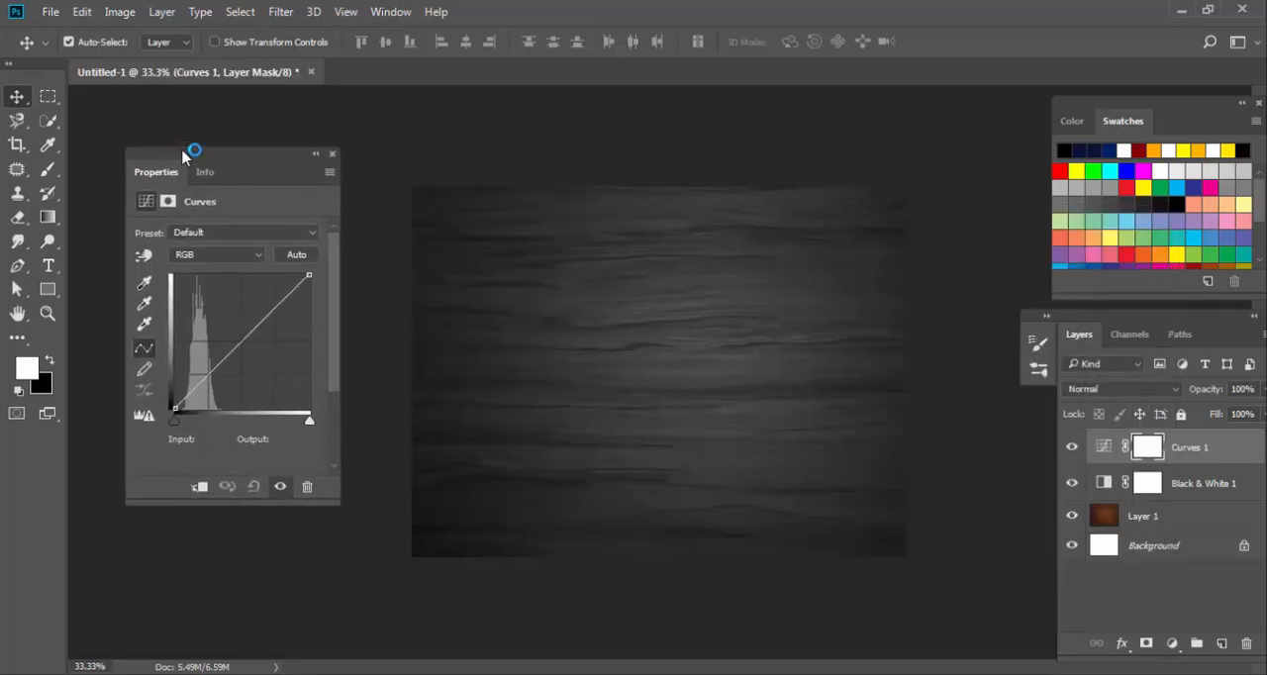
pyautogui.moveTo(238, 343); pyautogui.dragTo(278, 326)
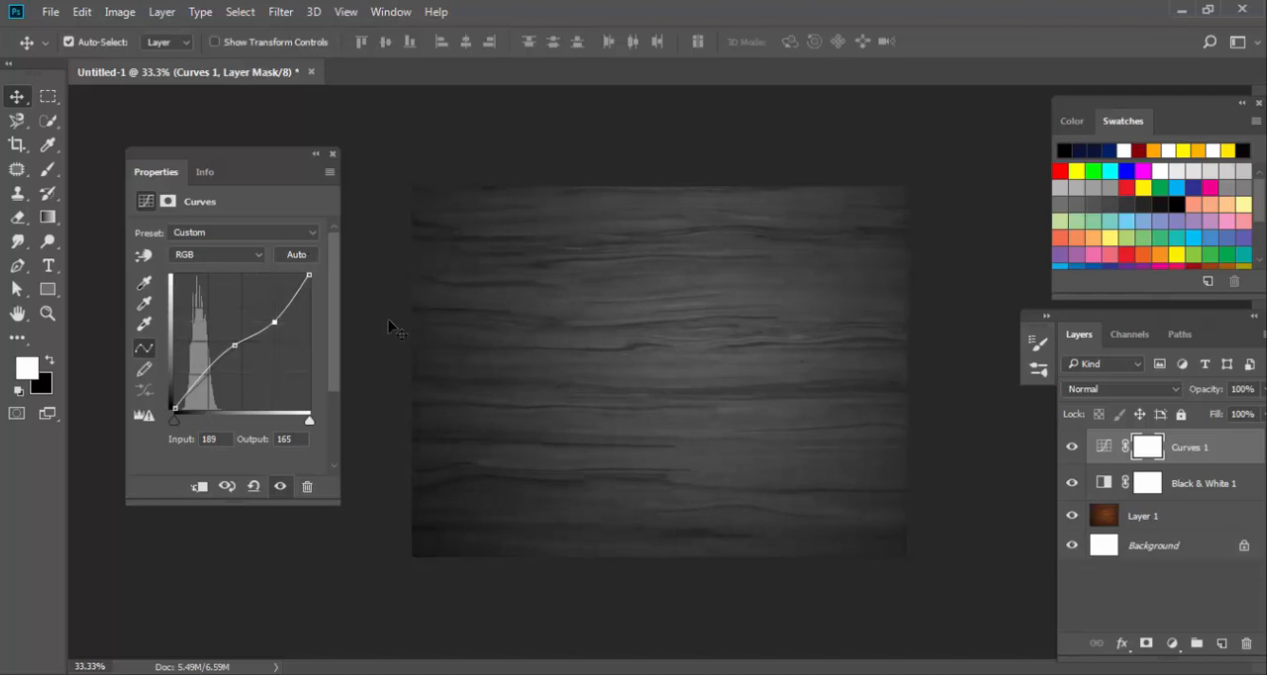
# Add a Levels adjustment layer with the black input level at 12 and the white input level at 231.
pyautogui.click(1172, 644)
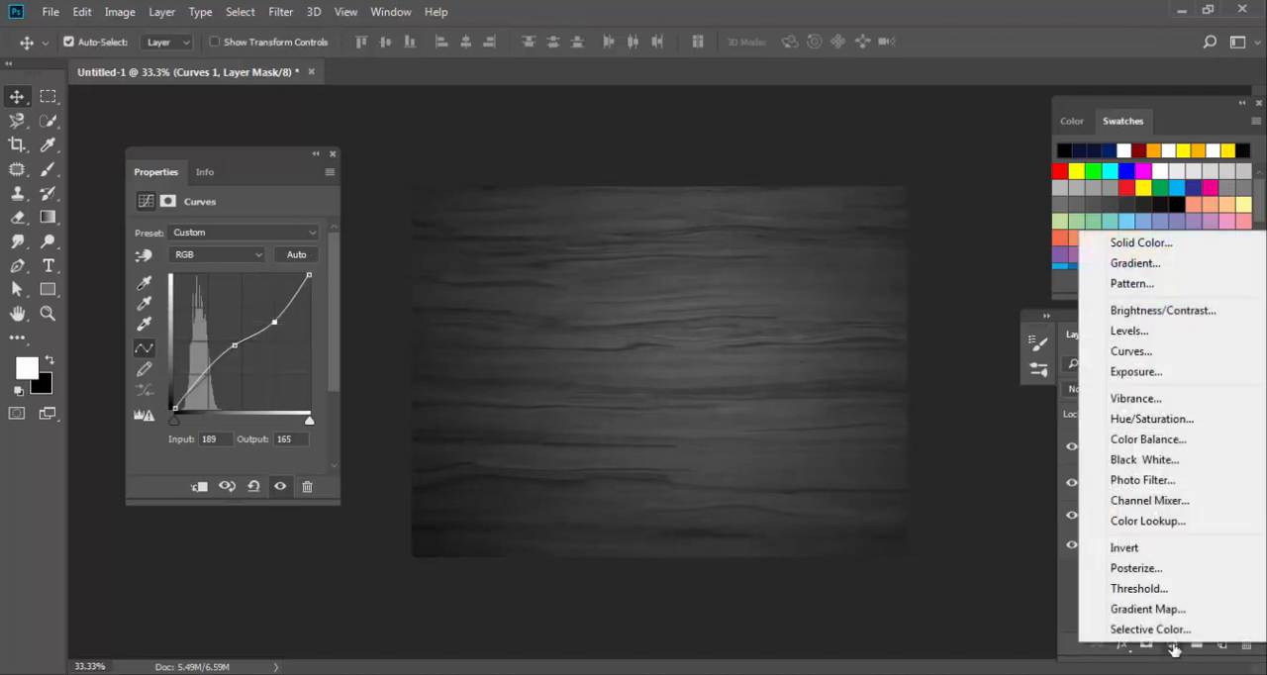
pyautogui.click(1129, 331)
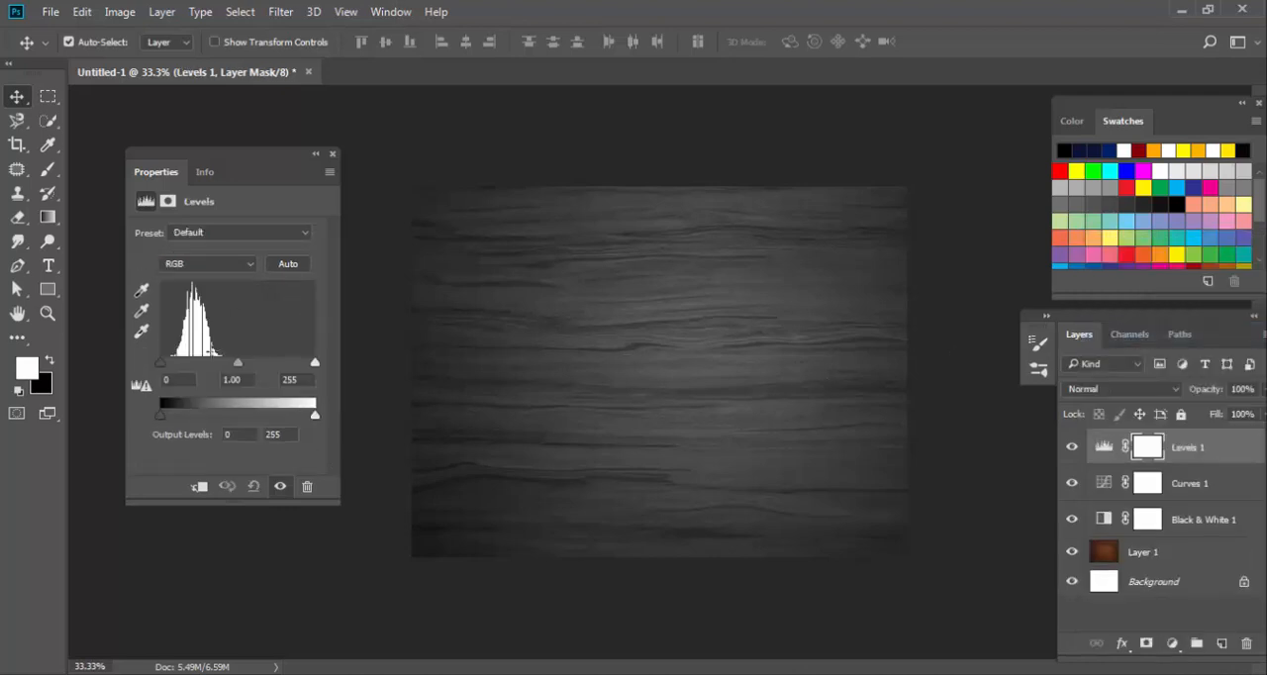
pyautogui.moveTo(315, 363); pyautogui.dragTo(300, 363)
pyautogui.moveTo(160, 364); pyautogui.dragTo(169, 363)
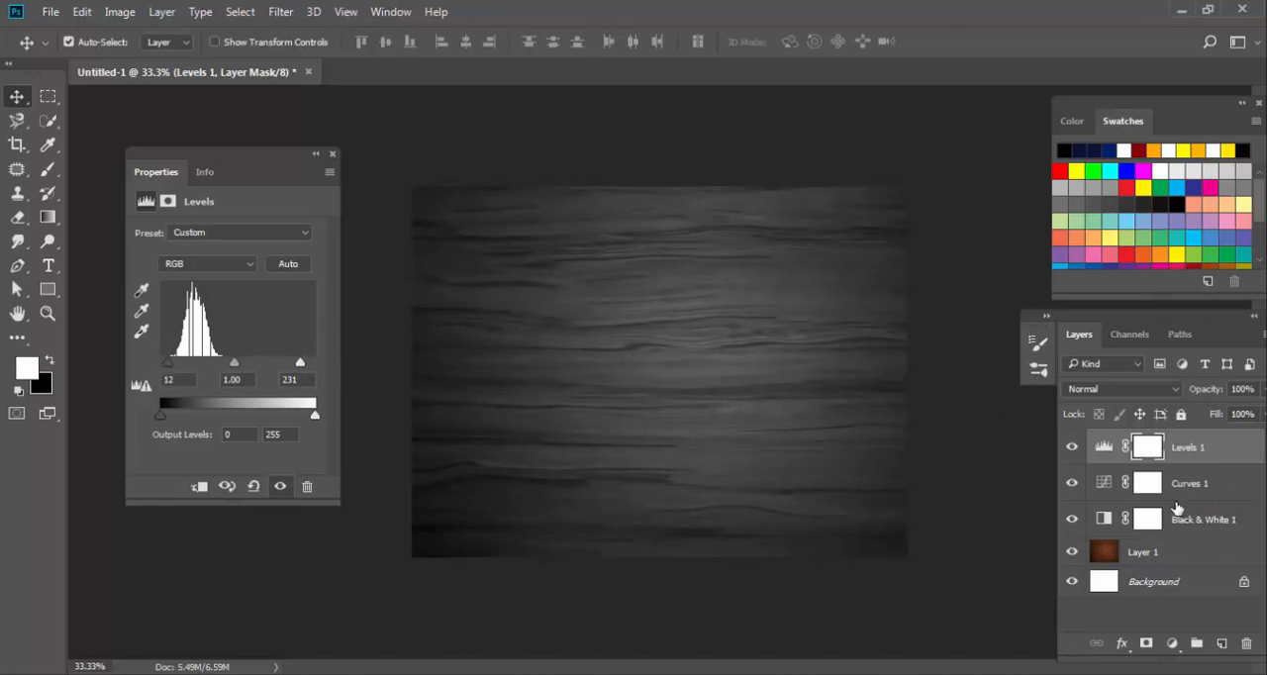
# Add a Gradient fill layer and choose the Foreground to Transparent preset for its gradient.
pyautogui.click(1171, 643)
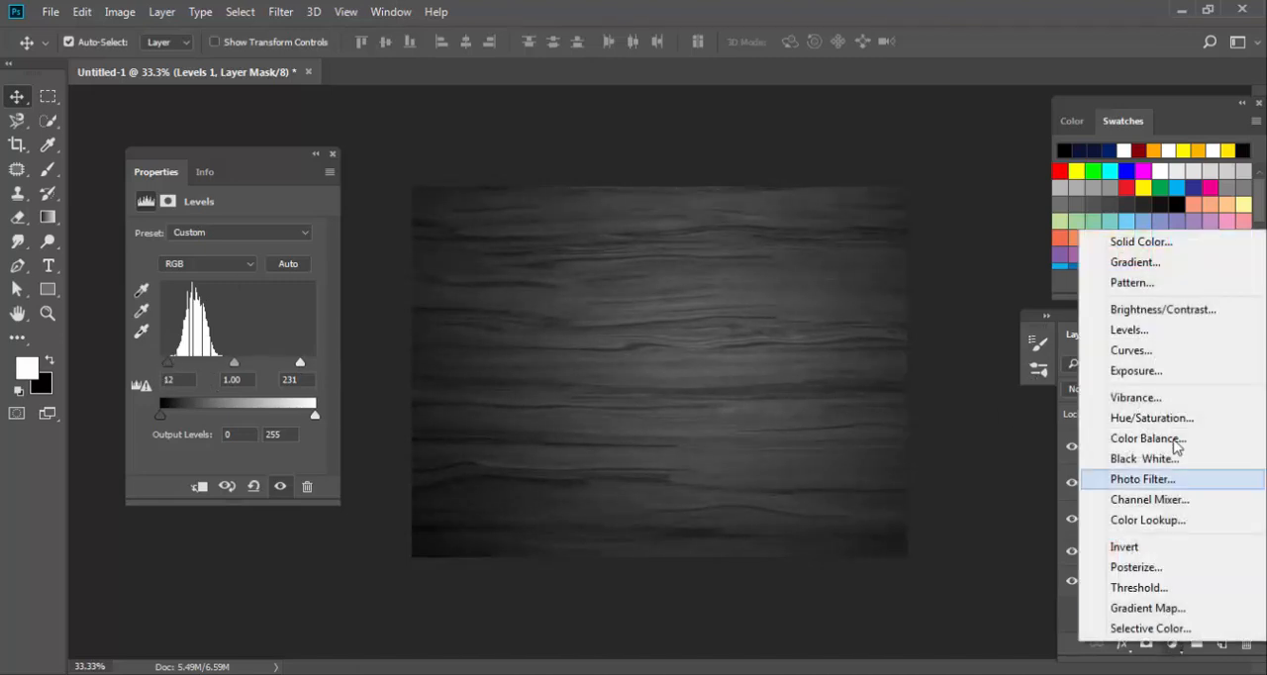
pyautogui.click(1163, 264)
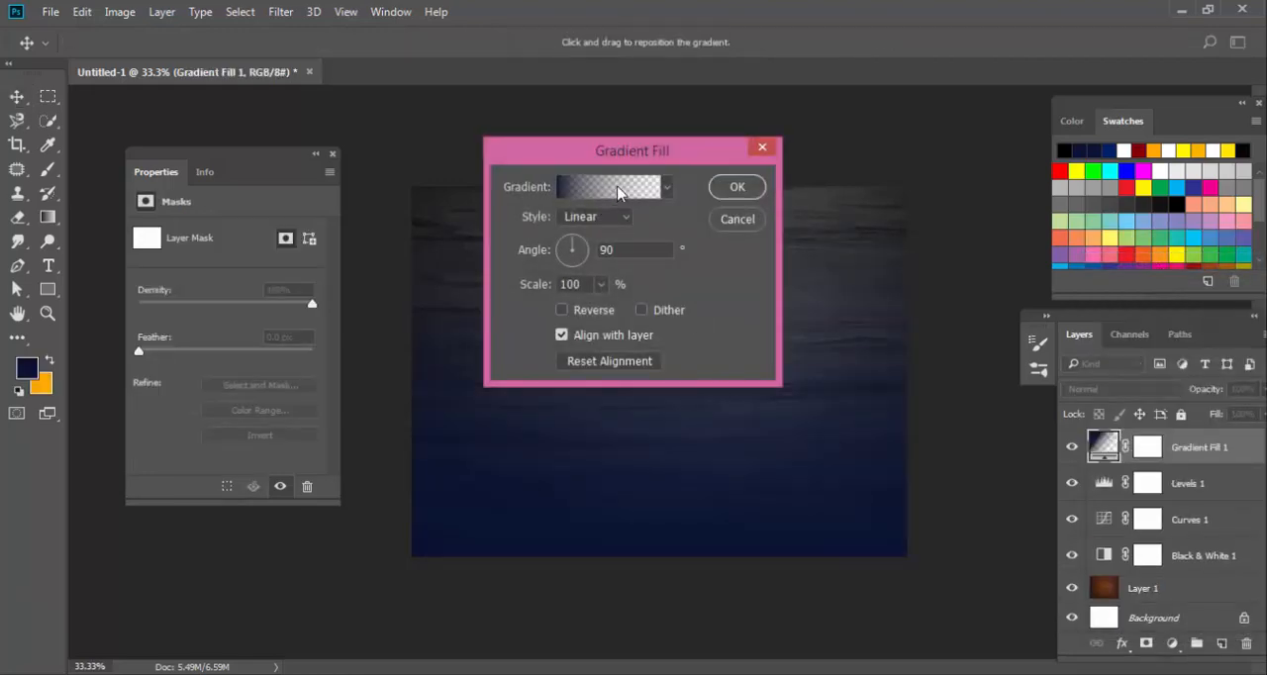
pyautogui.click(618, 188)
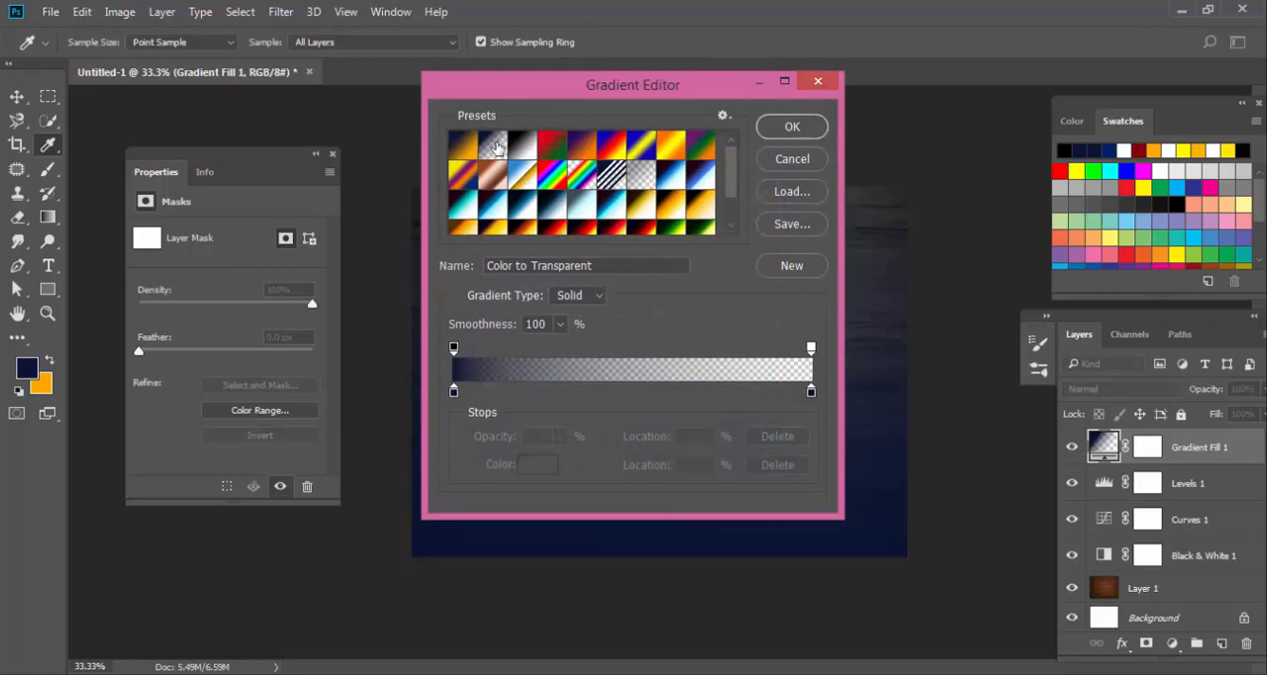
pyautogui.click(497, 147)
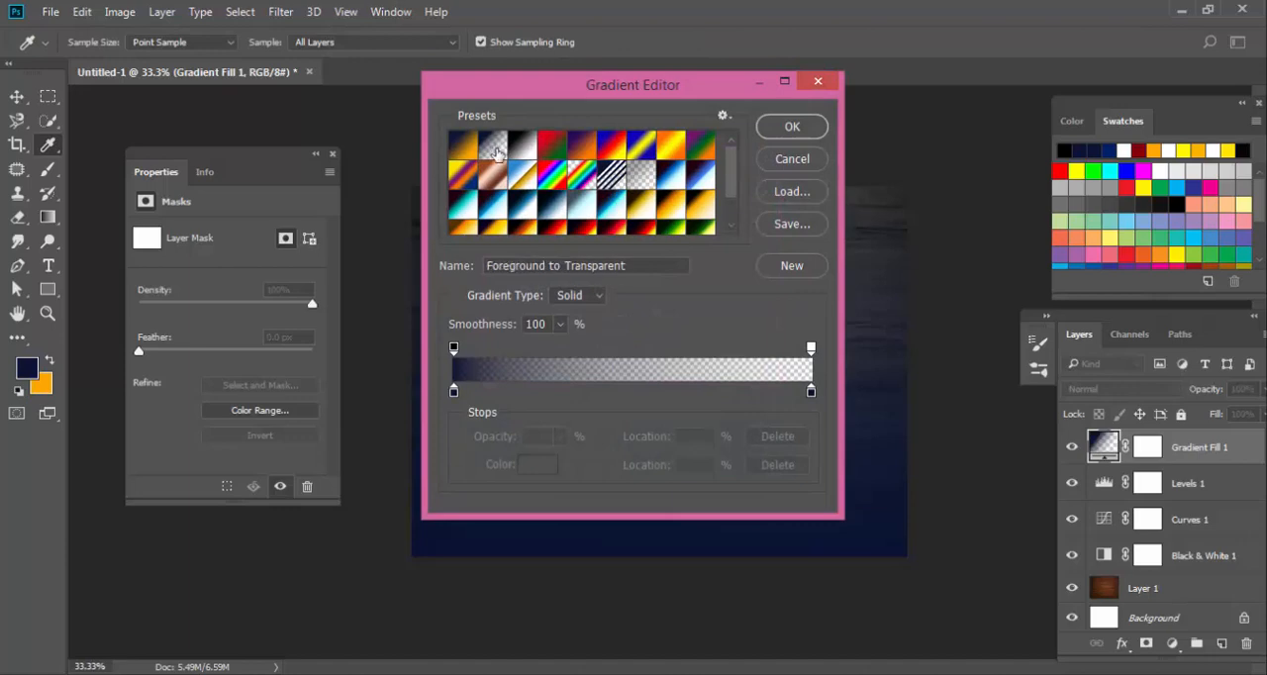
# Set the gradient's starting color stop to black (000000) and accept the edited Solid gradient.
pyautogui.click(454, 392)
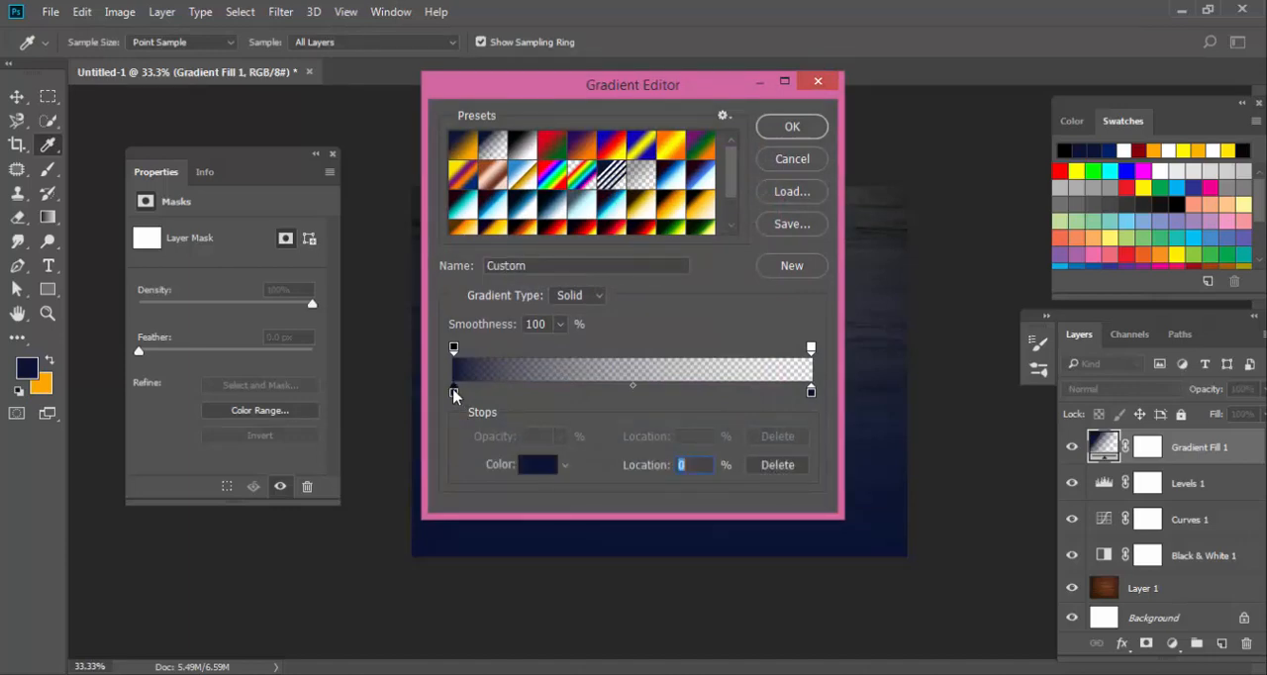
pyautogui.doubleClick(454, 392)
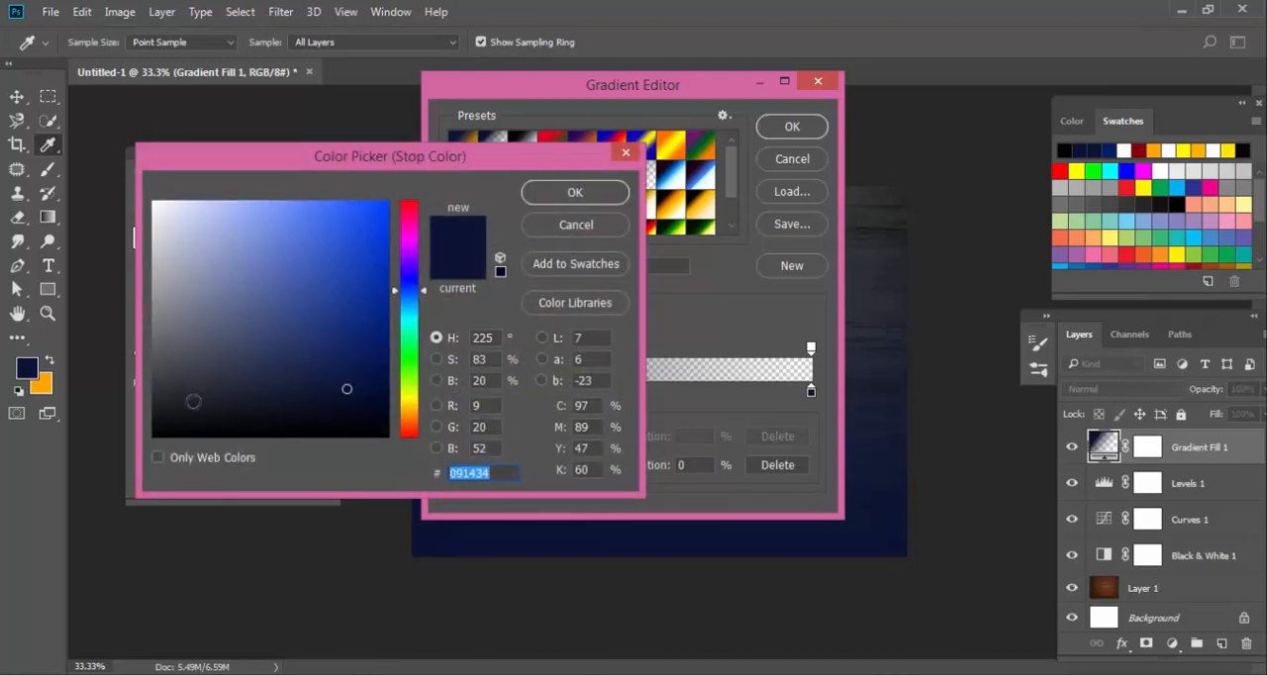
pyautogui.moveTo(188, 406); pyautogui.dragTo(149, 445)
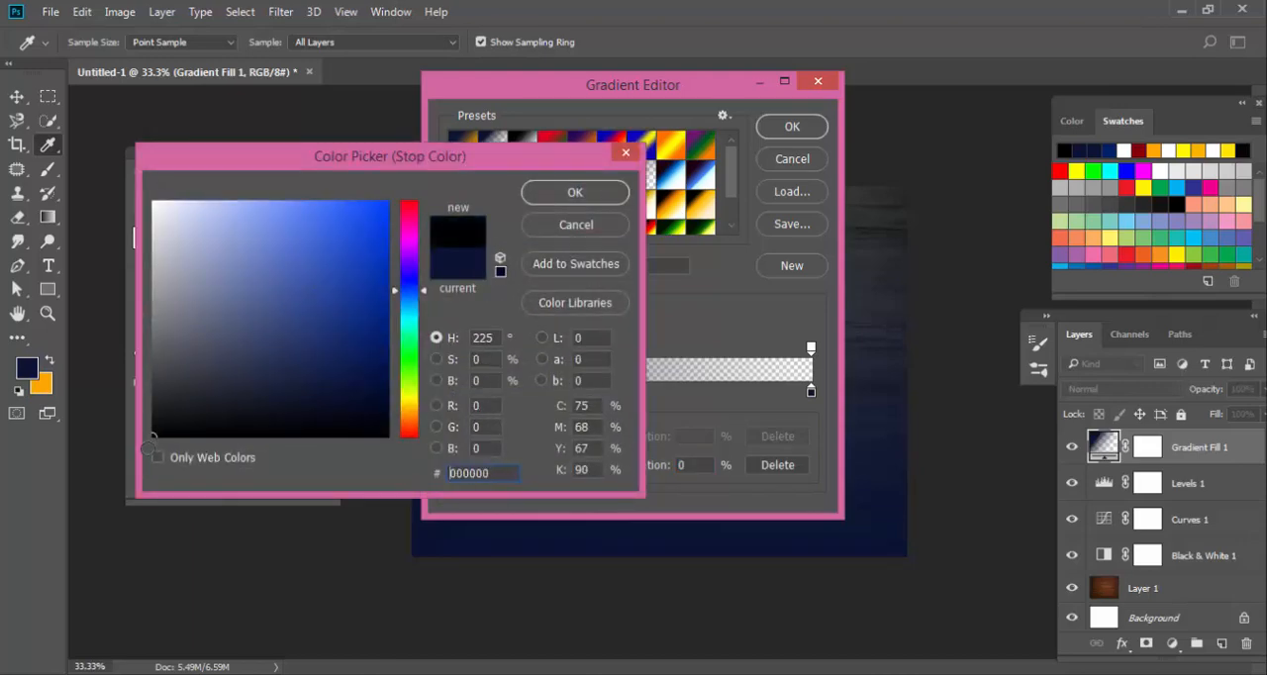
pyautogui.click(585, 193)
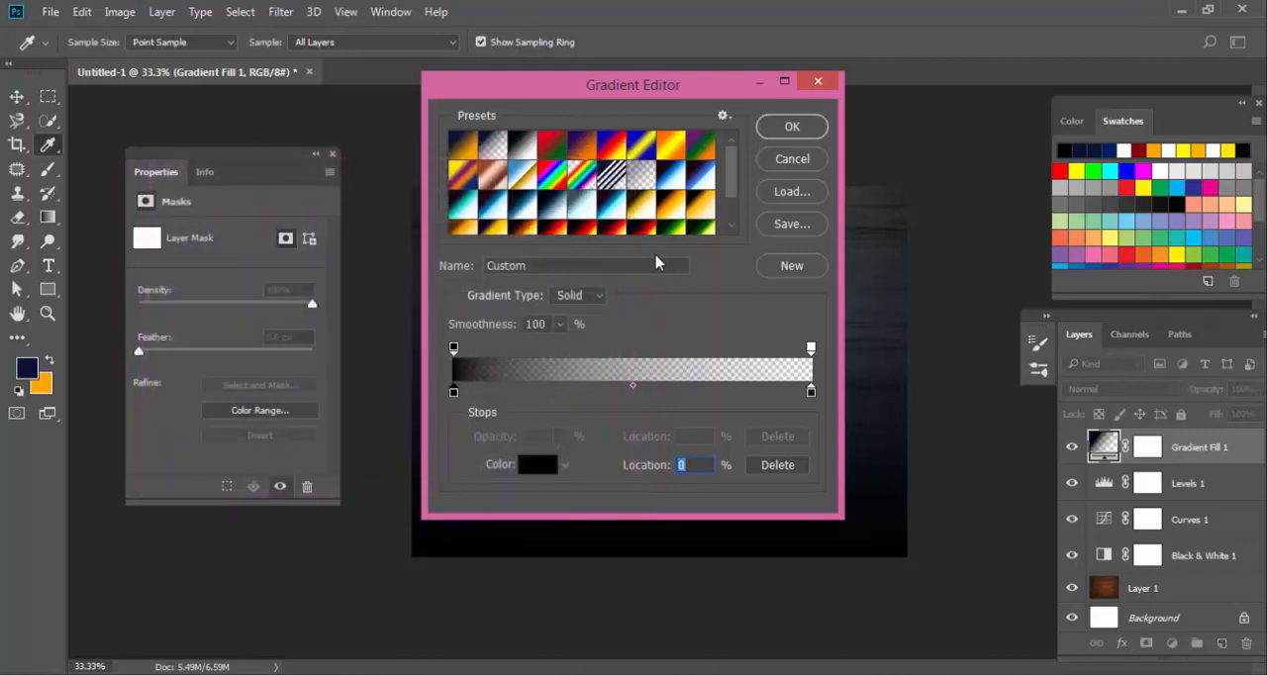
pyautogui.click(577, 296)
pyautogui.click(577, 297)
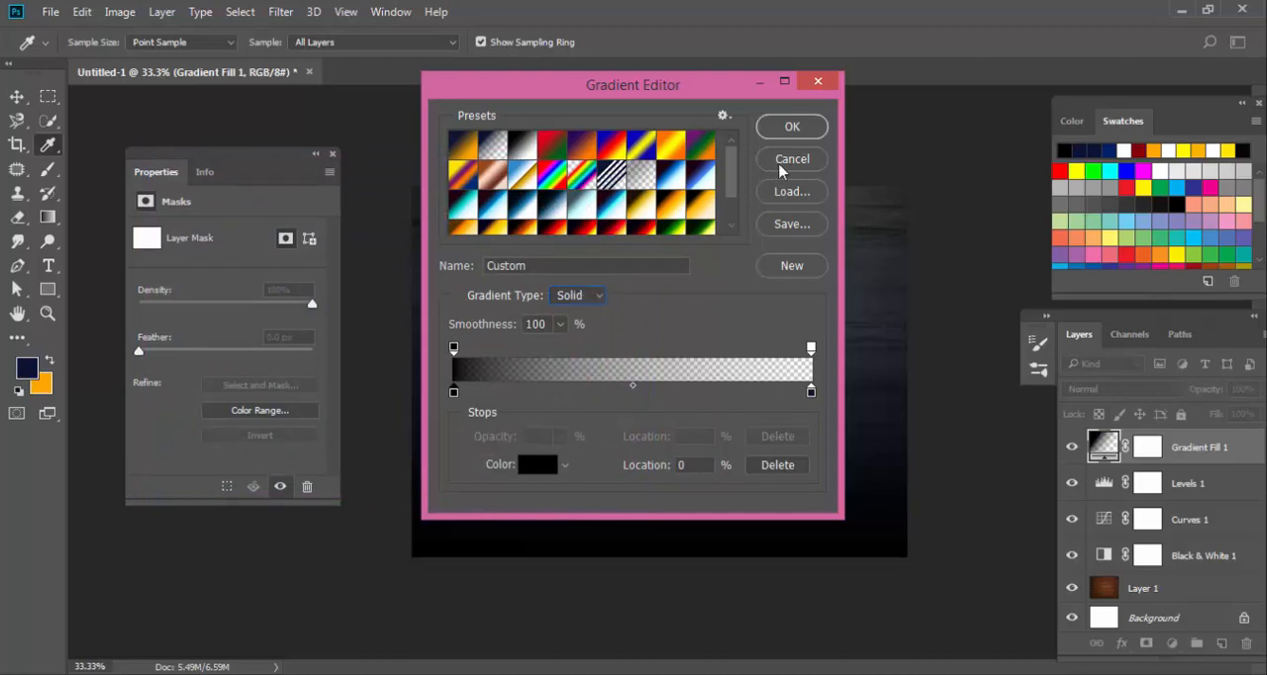
pyautogui.click(793, 128)
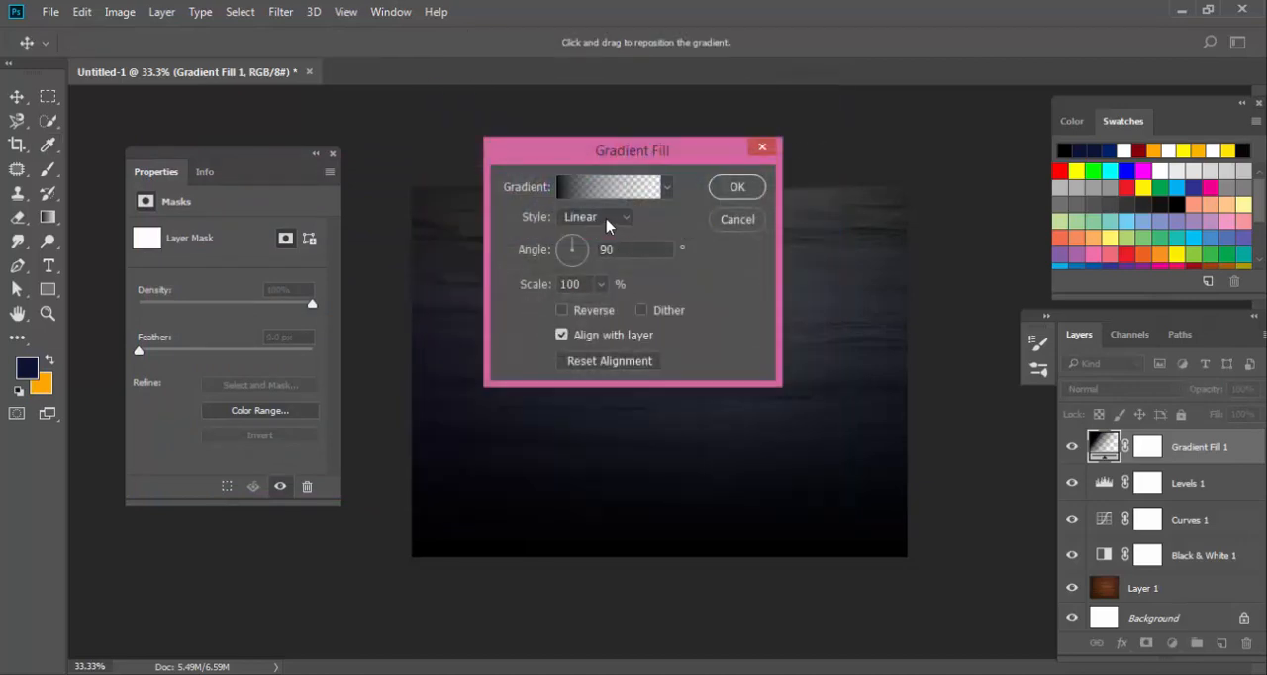
# Change the gradient fill's style to Radial and reverse it so the edges of the canvas darken.
pyautogui.click(608, 226)
pyautogui.click(600, 245)
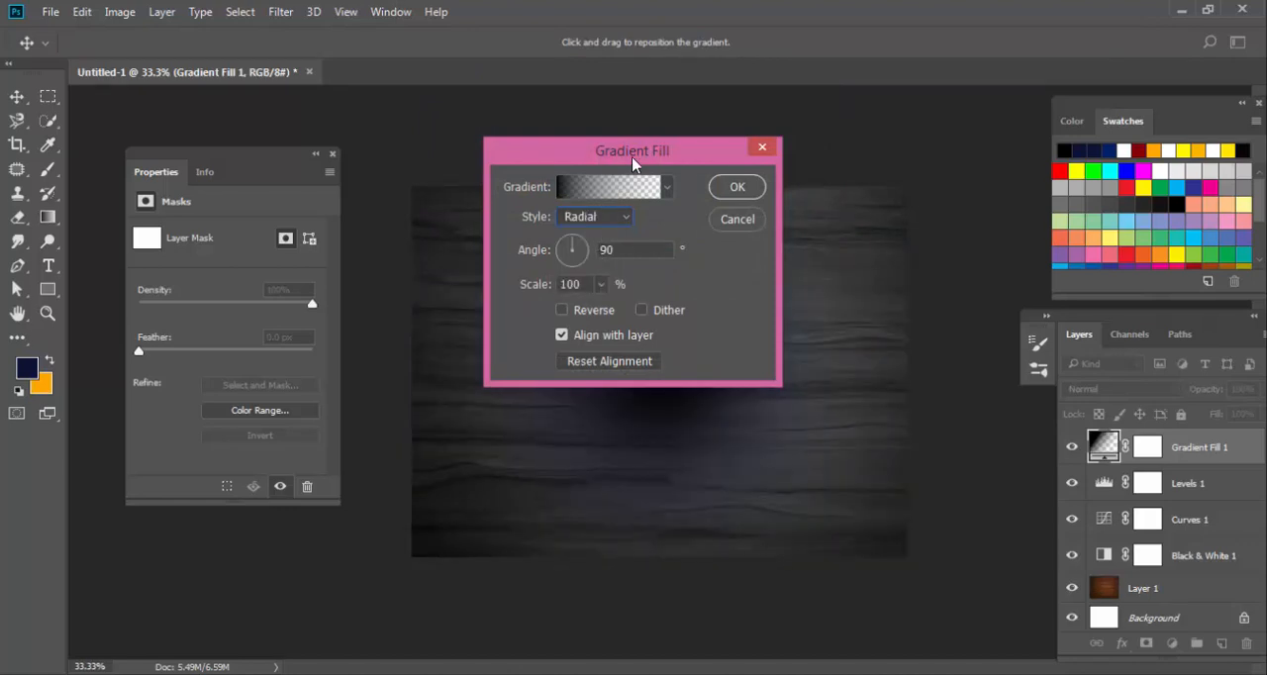
pyautogui.moveTo(632, 163); pyautogui.dragTo(885, 169)
pyautogui.click(831, 321)
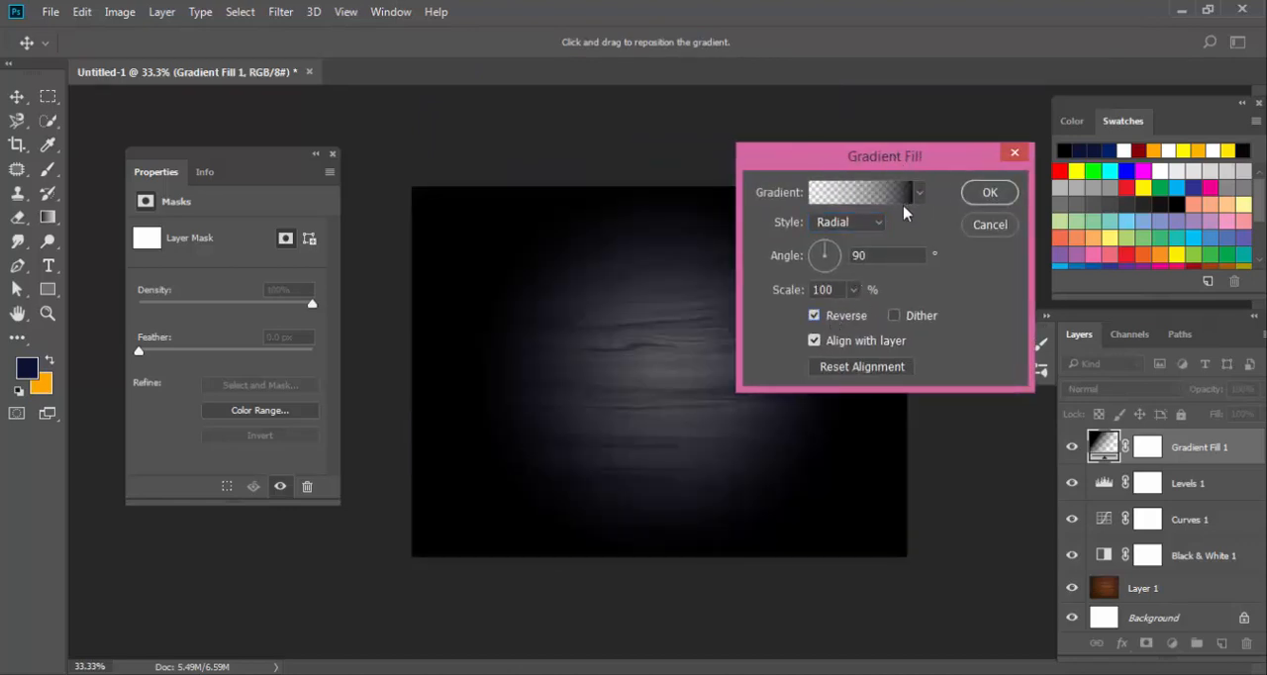
# Set the gradient fill's angle to about 14° and accept the fill settings.
pyautogui.click(852, 290)
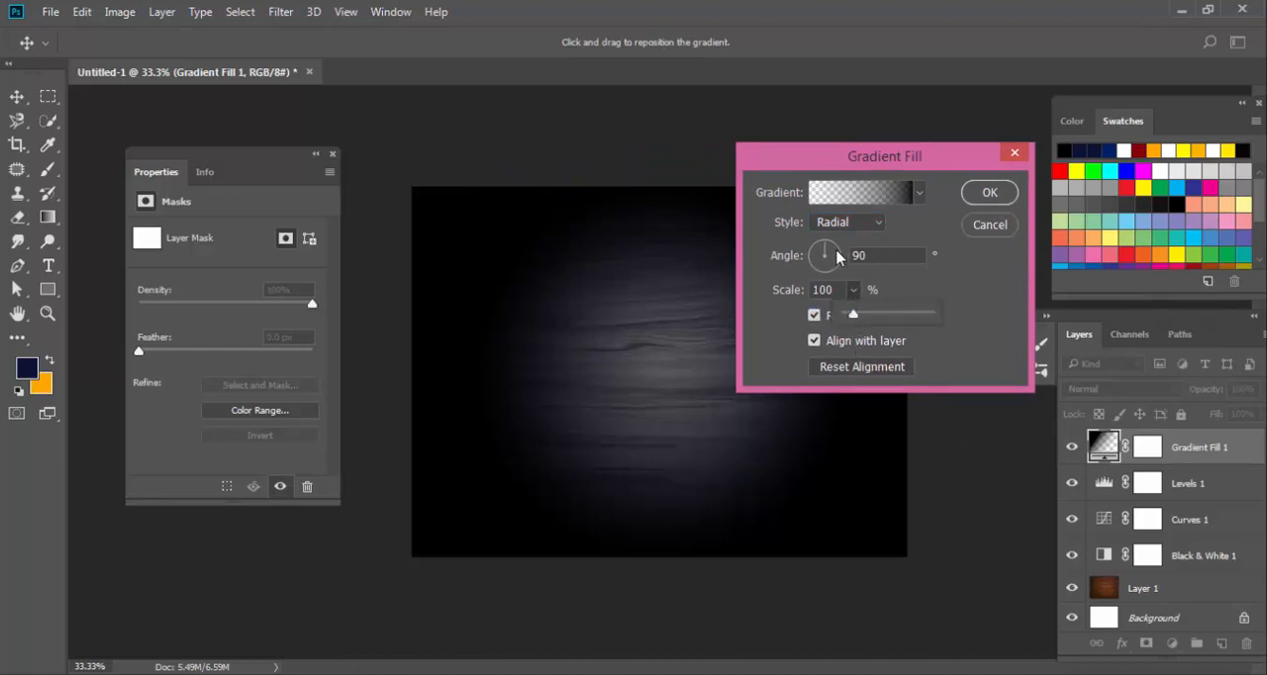
pyautogui.click(837, 258)
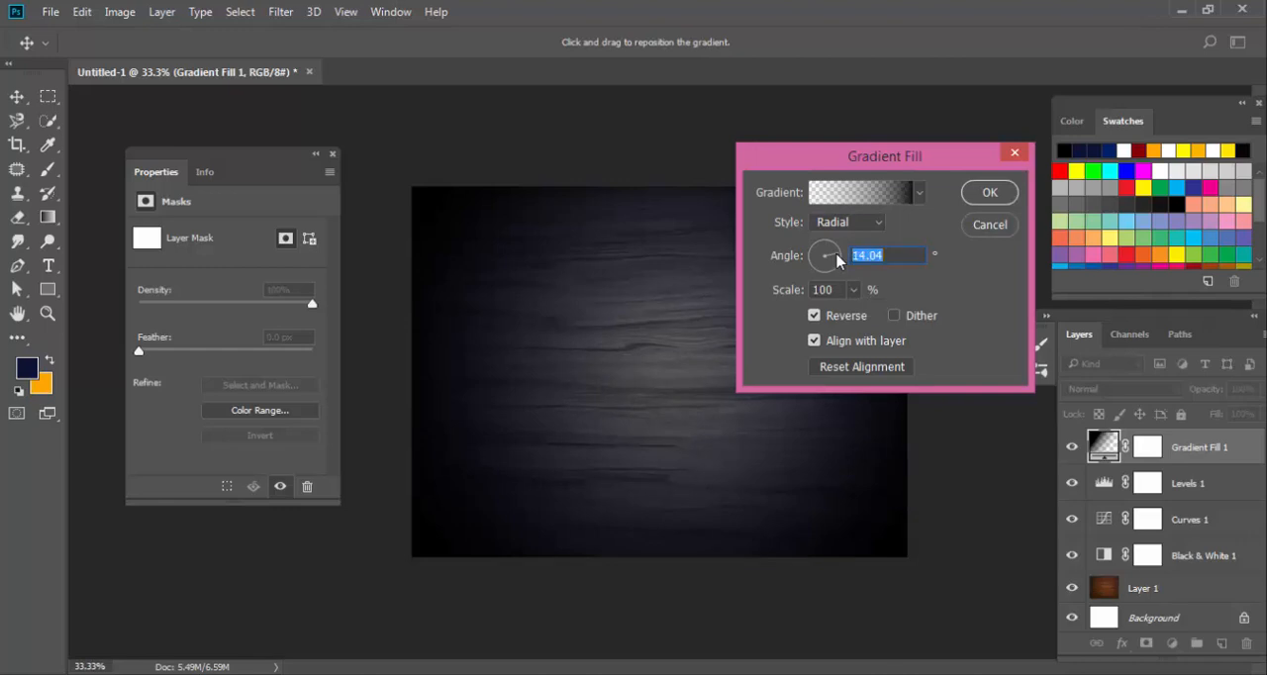
pyautogui.moveTo(837, 257)
pyautogui.mouseDown()
pyautogui.moveTo(841, 268)
pyautogui.moveTo(840, 254)
pyautogui.mouseUp()
pyautogui.click(990, 191)
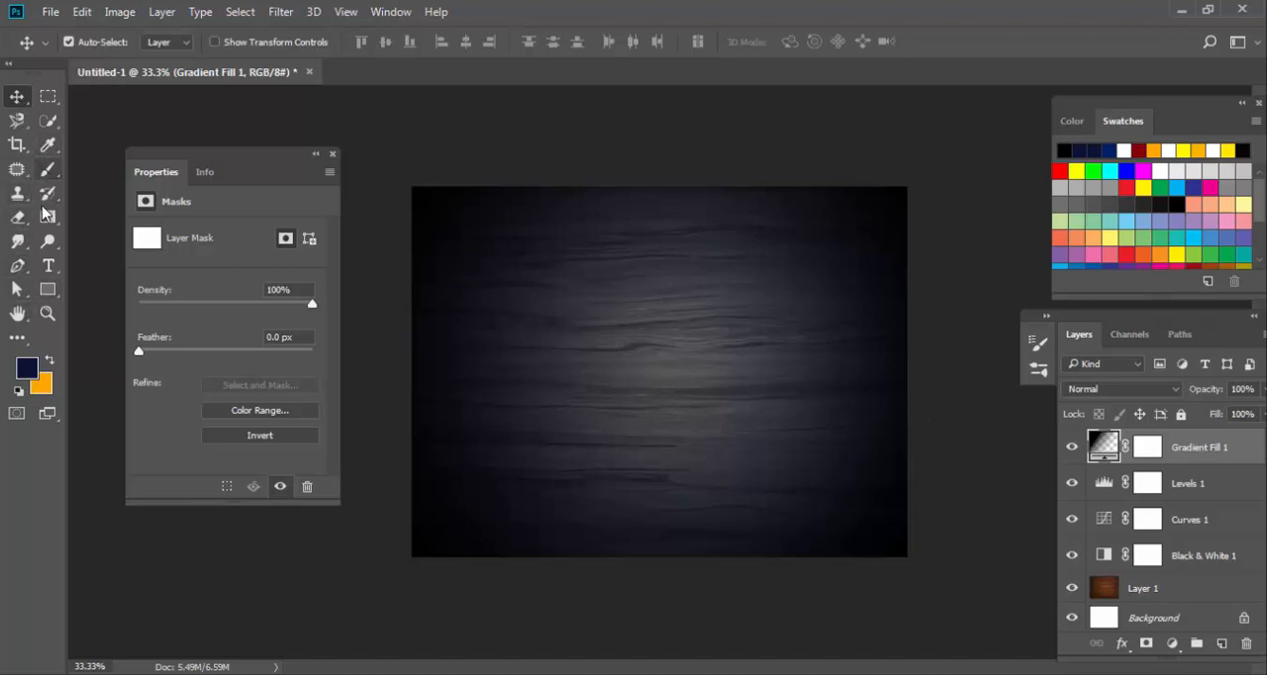
# Add the text MULTI TECH in 48 pt Impact and move it to the middle of the canvas.
pyautogui.click(47, 265)
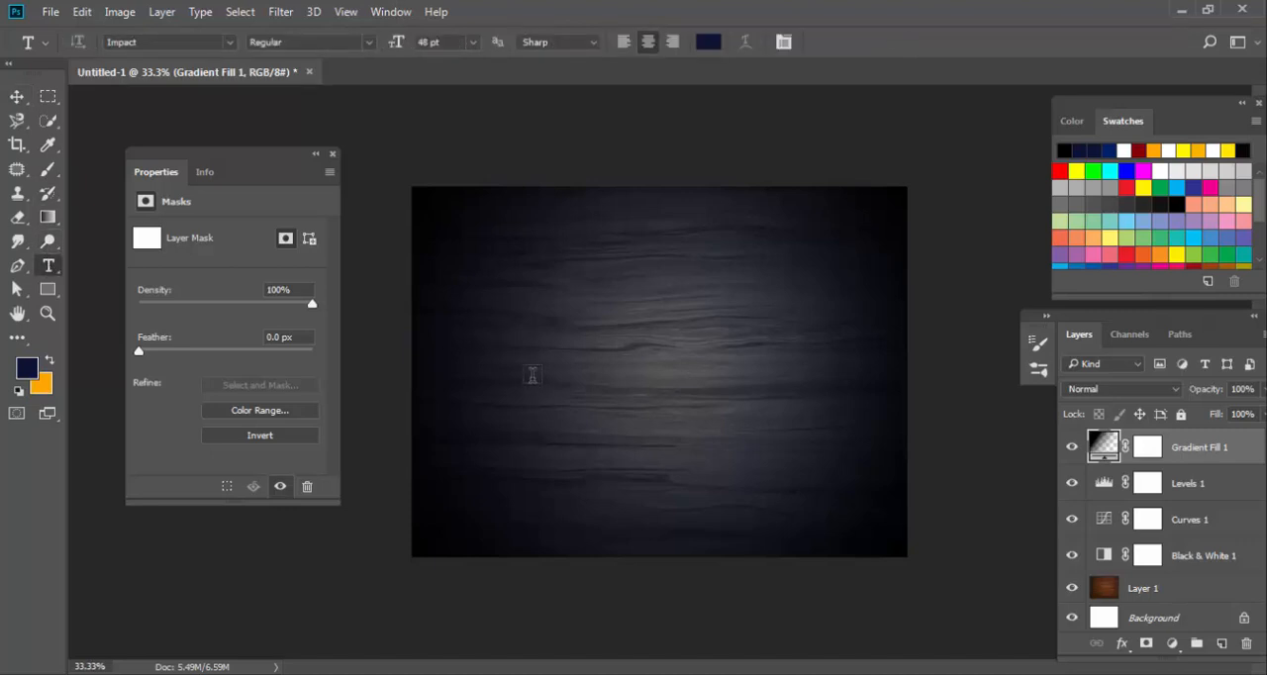
pyautogui.click(531, 375)
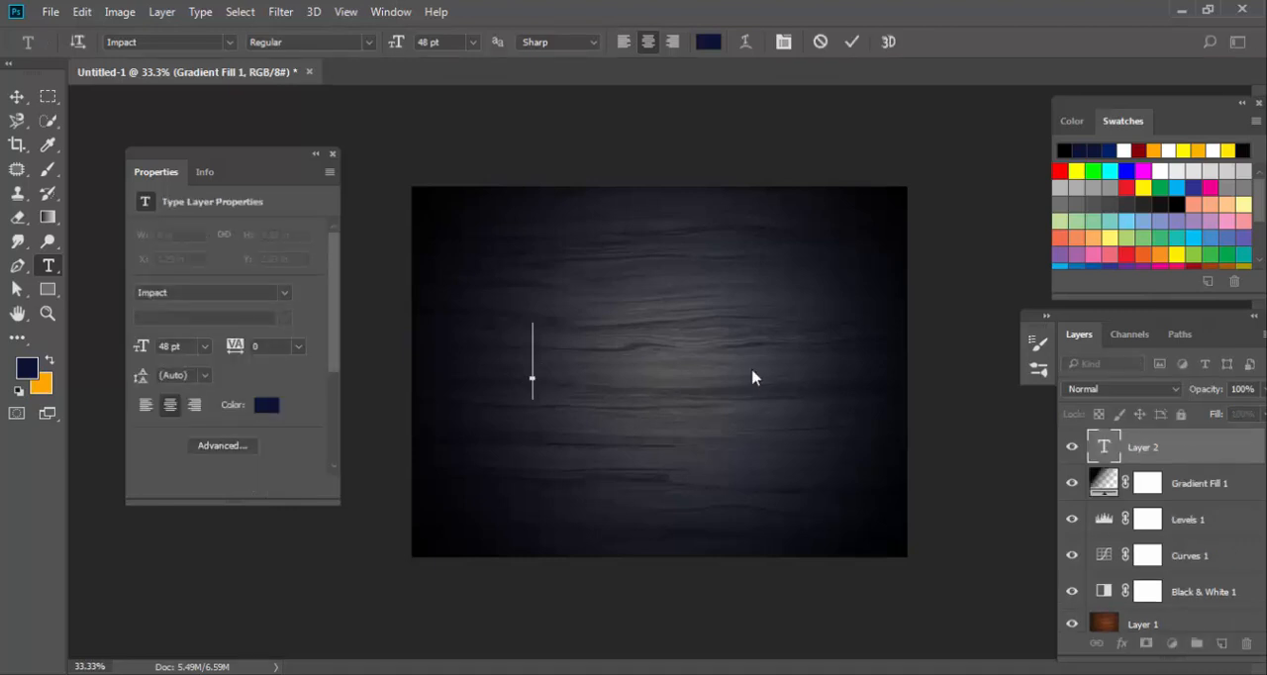
pyautogui.write('mul')
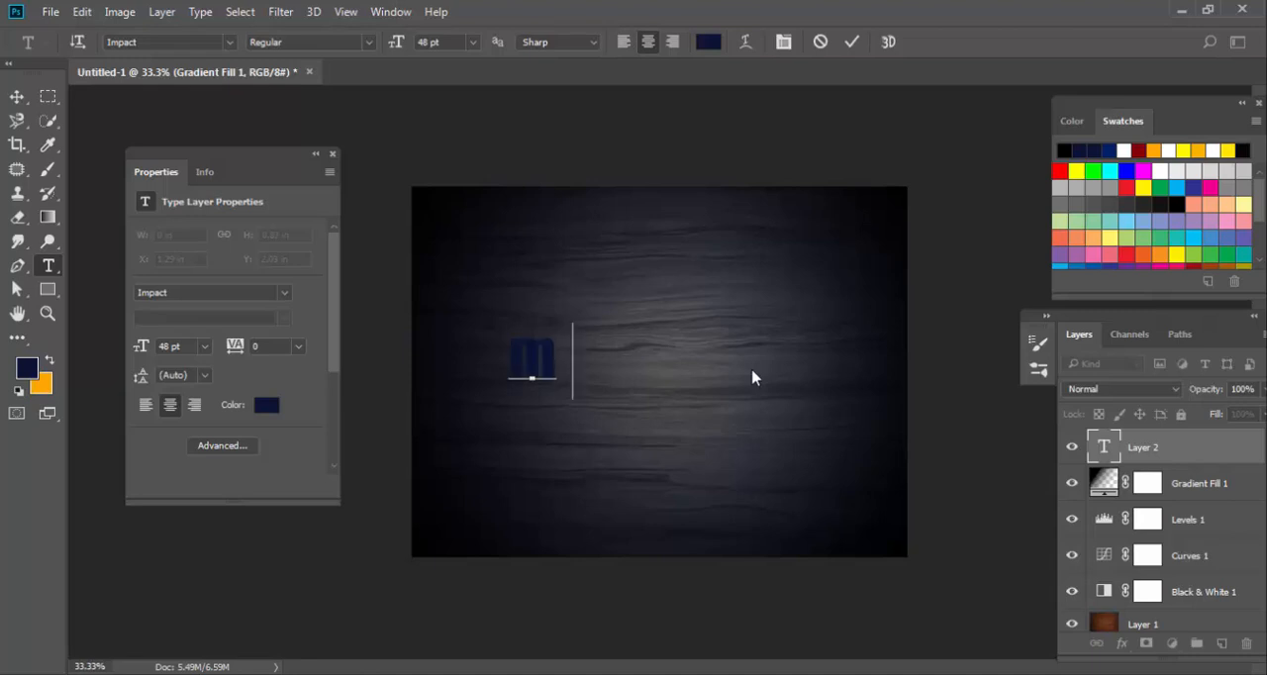
pyautogui.press('BackSpace')
pyautogui.press('BackSpace')
pyautogui.press('BackSpace')
pyautogui.press('BackSpace')
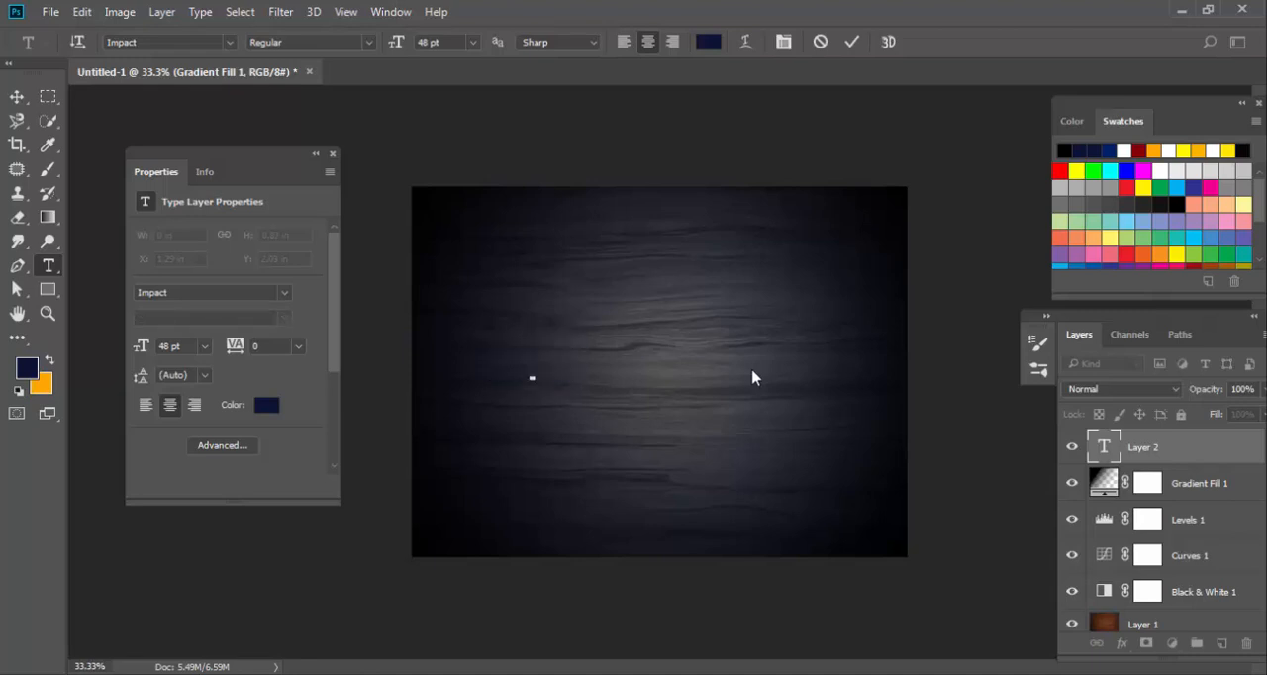
pyautogui.write('MULTI')
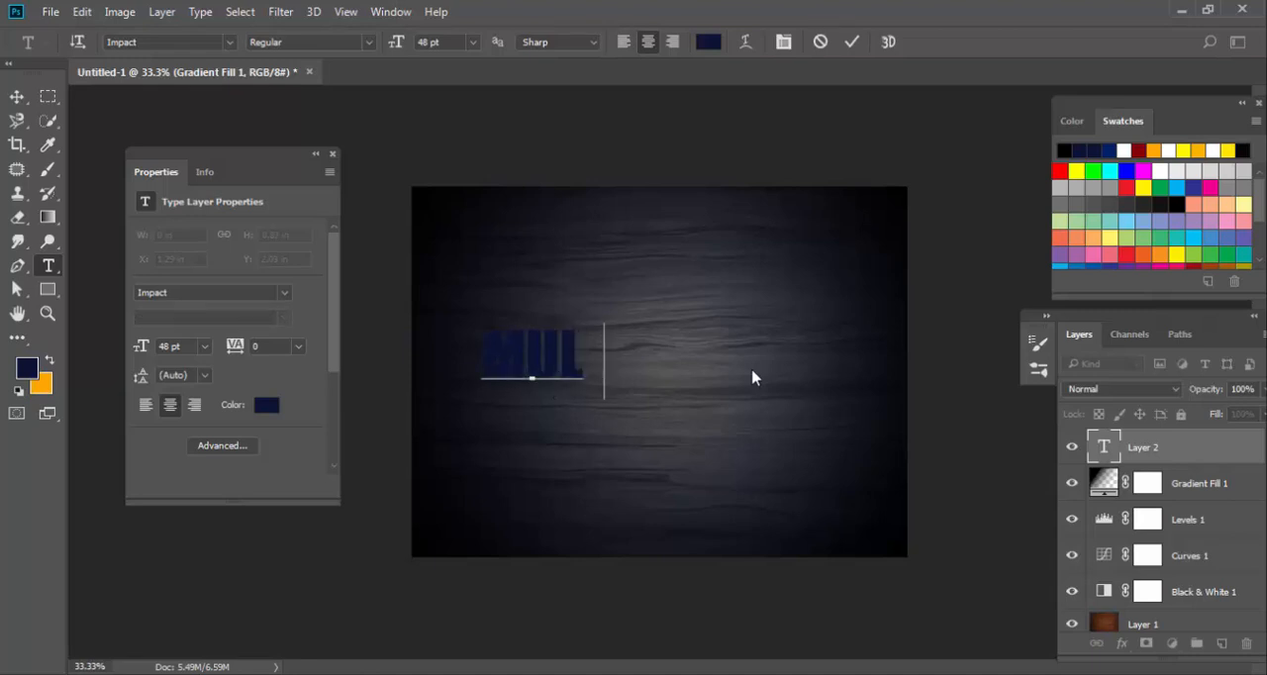
pyautogui.write(' TECH')
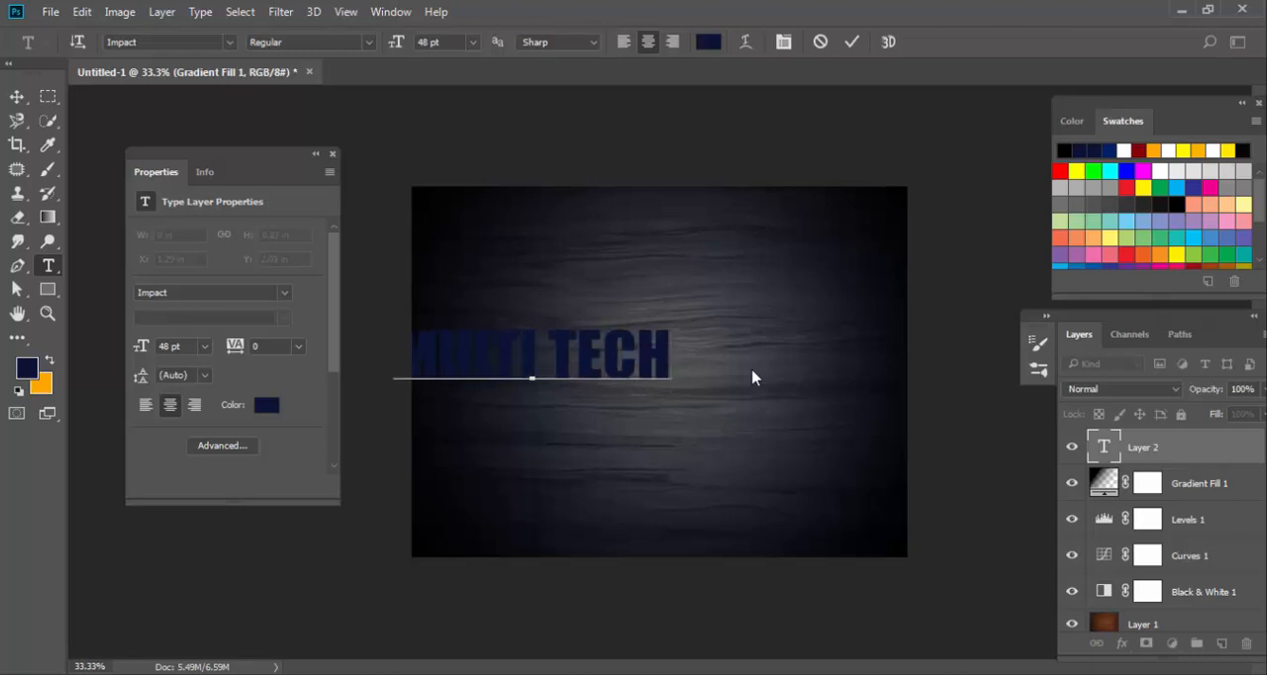
pyautogui.click(17, 96)
pyautogui.moveTo(592, 369); pyautogui.dragTo(720, 378)
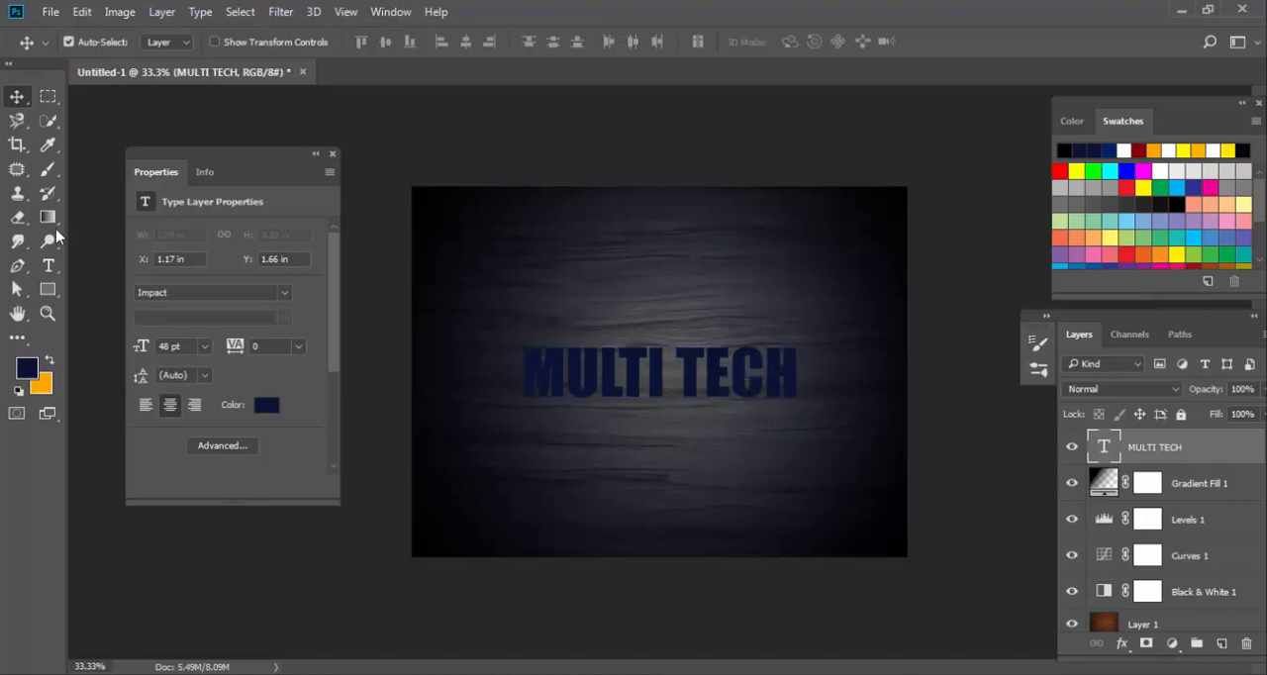
# Change the font of the whole MULTI TECH text to Swis721 Lt BT Light.
pyautogui.click(48, 265)
pyautogui.click(705, 381)
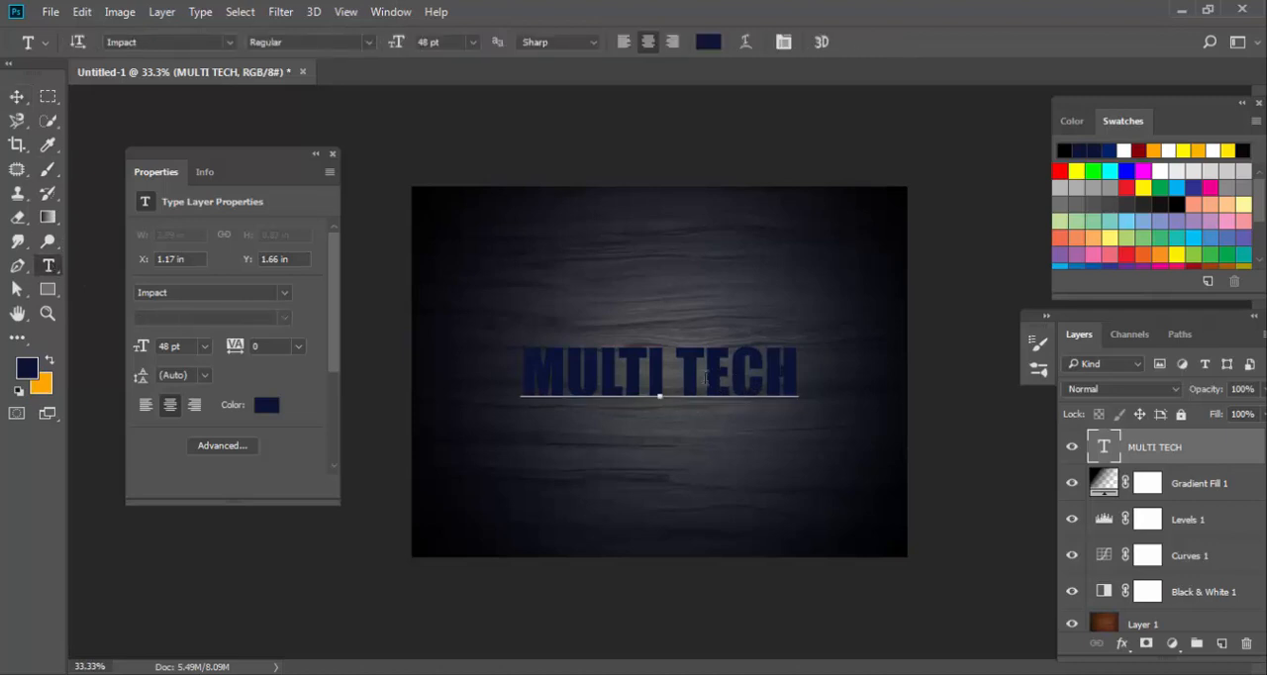
pyautogui.tripleClick(750, 385)
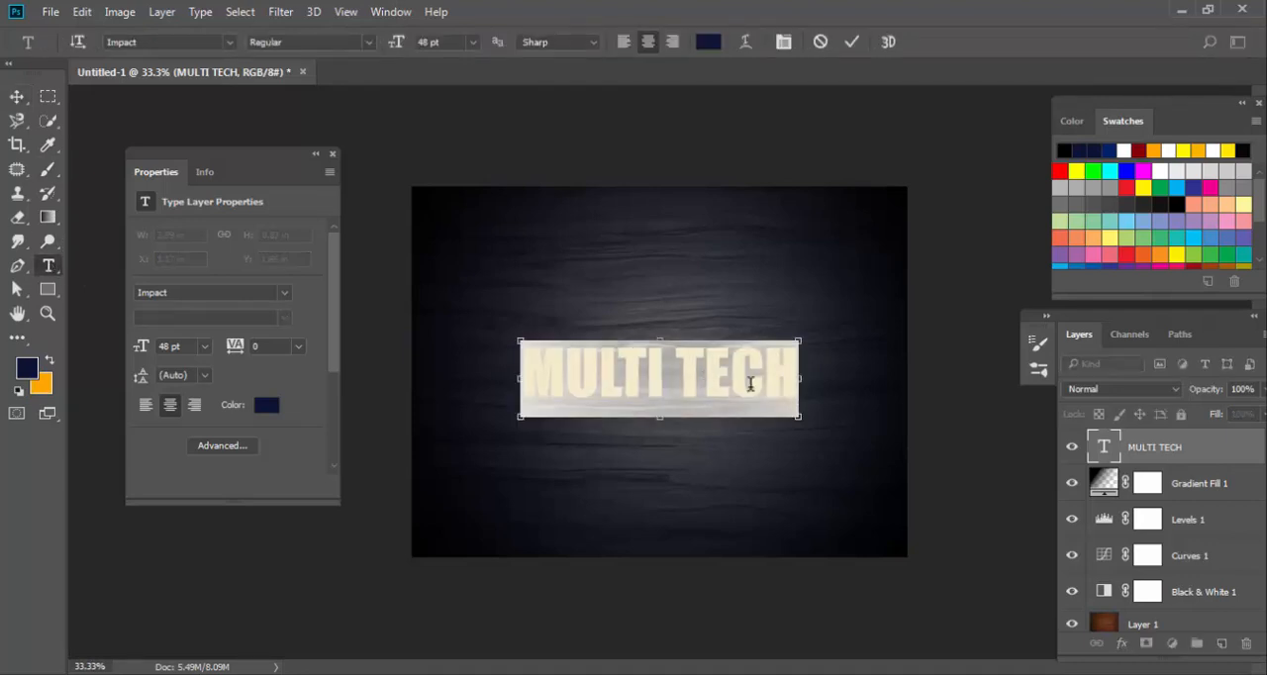
pyautogui.hotkey('ctrl', 't')
pyautogui.click(653, 147)
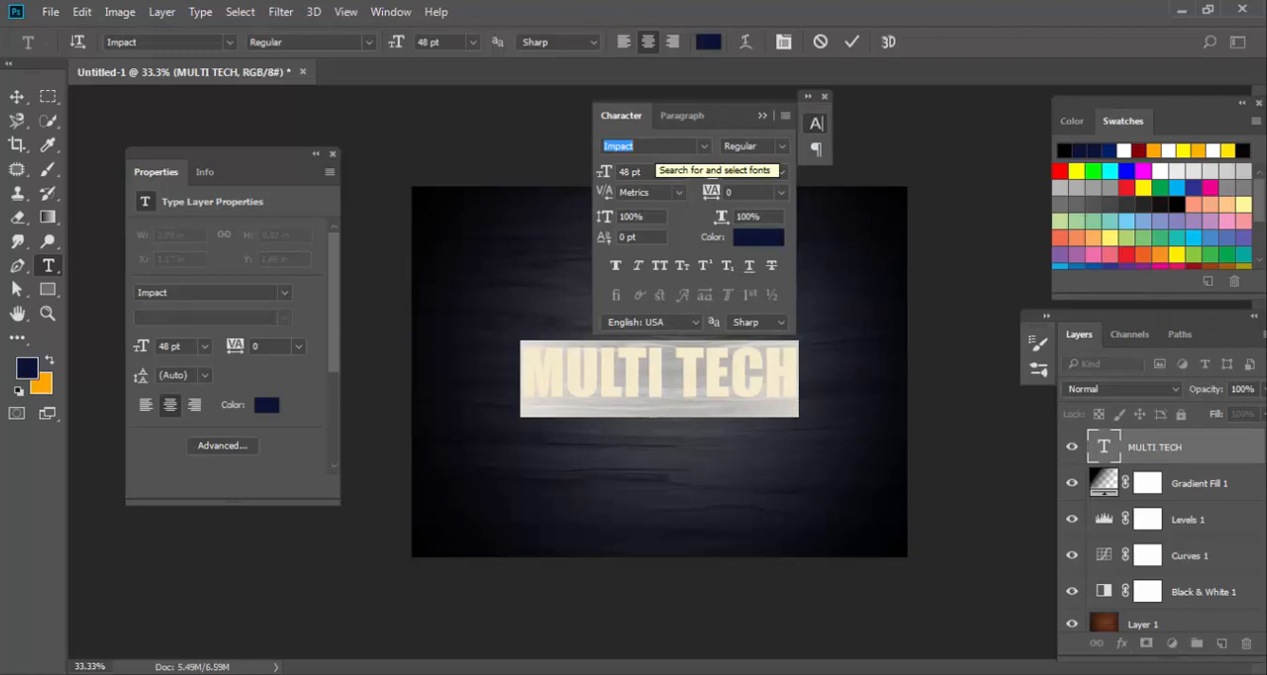
pyautogui.write('SW')
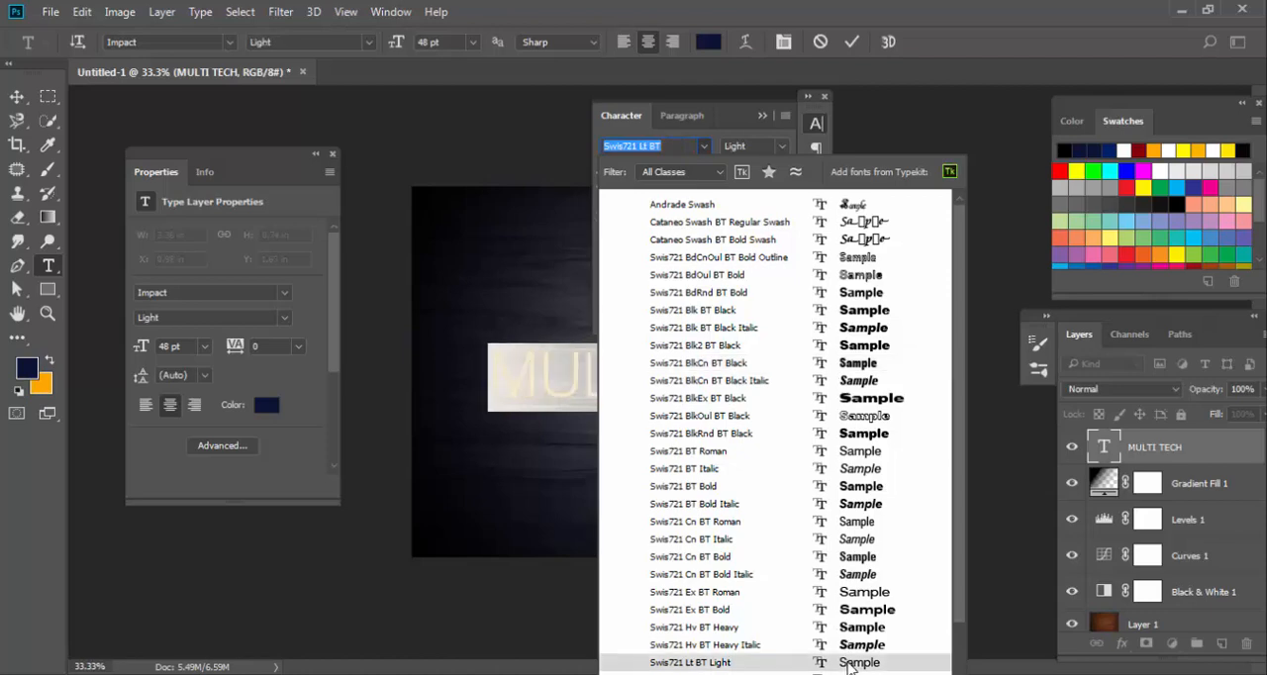
pyautogui.click(849, 664)
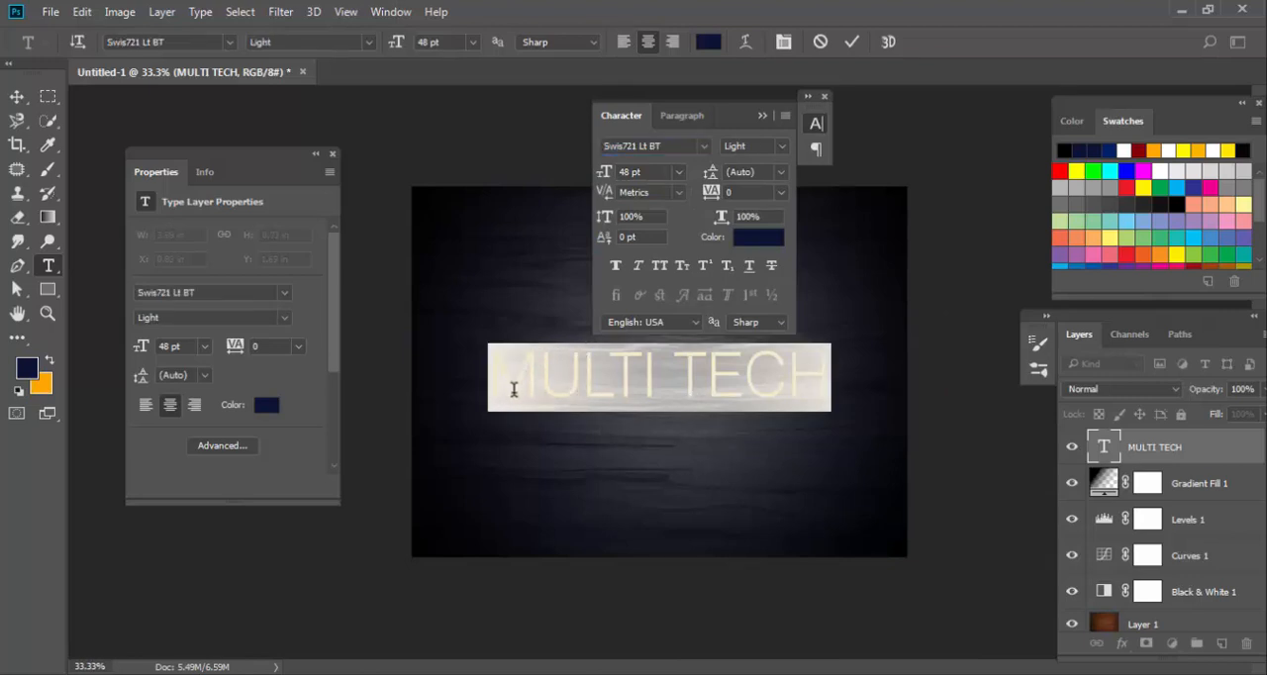
# Set the MULTI TECH text color to white (ffffff), finish editing the text and collapse the character settings.
pyautogui.click(756, 237)
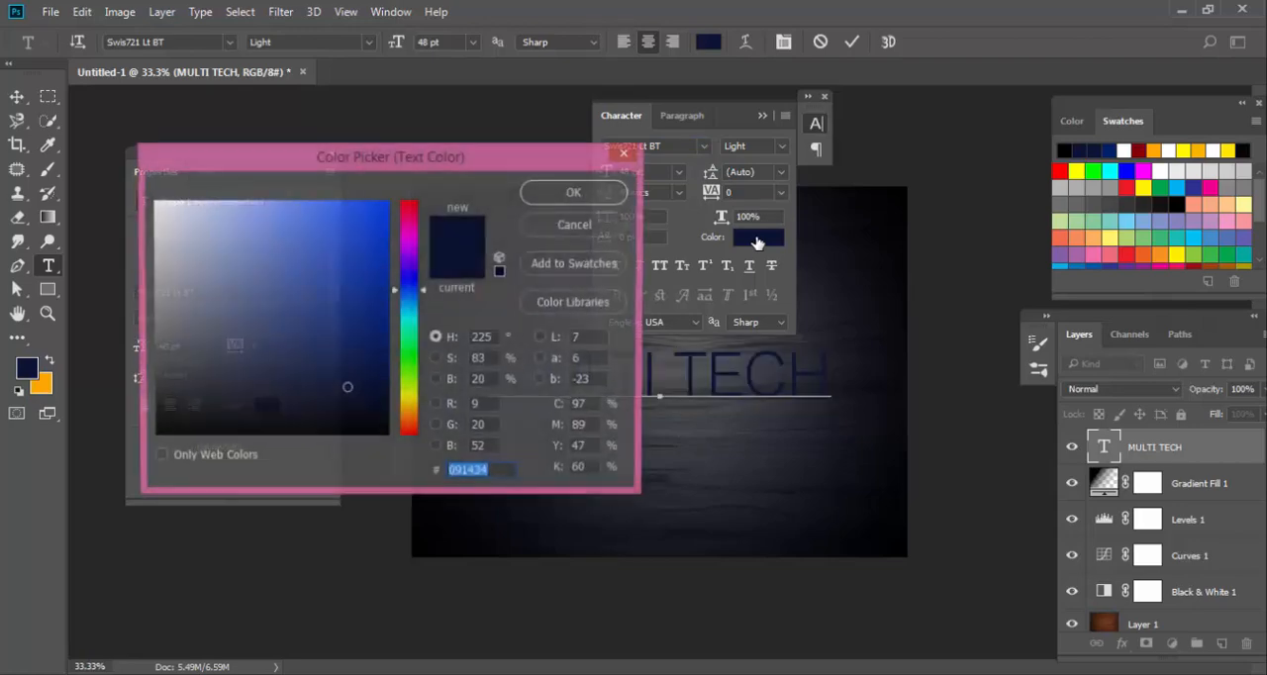
pyautogui.click(151, 201)
pyautogui.moveTo(151, 202); pyautogui.dragTo(148, 198)
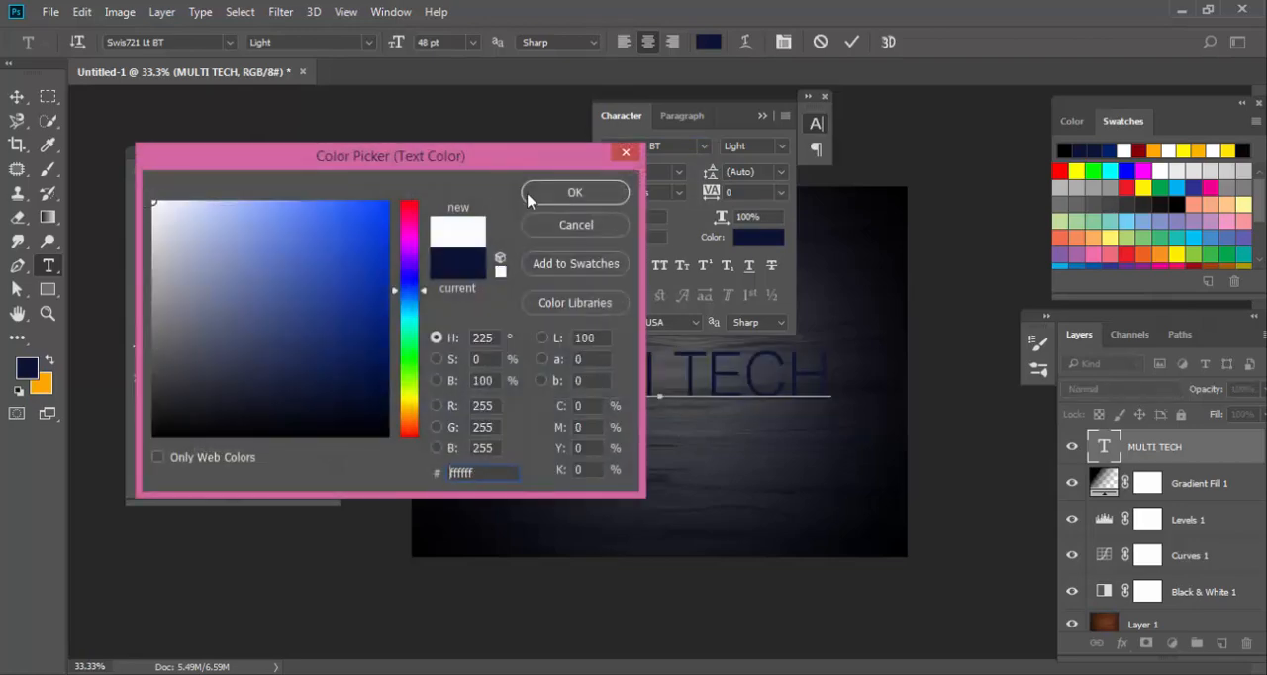
pyautogui.click(558, 194)
pyautogui.click(580, 377)
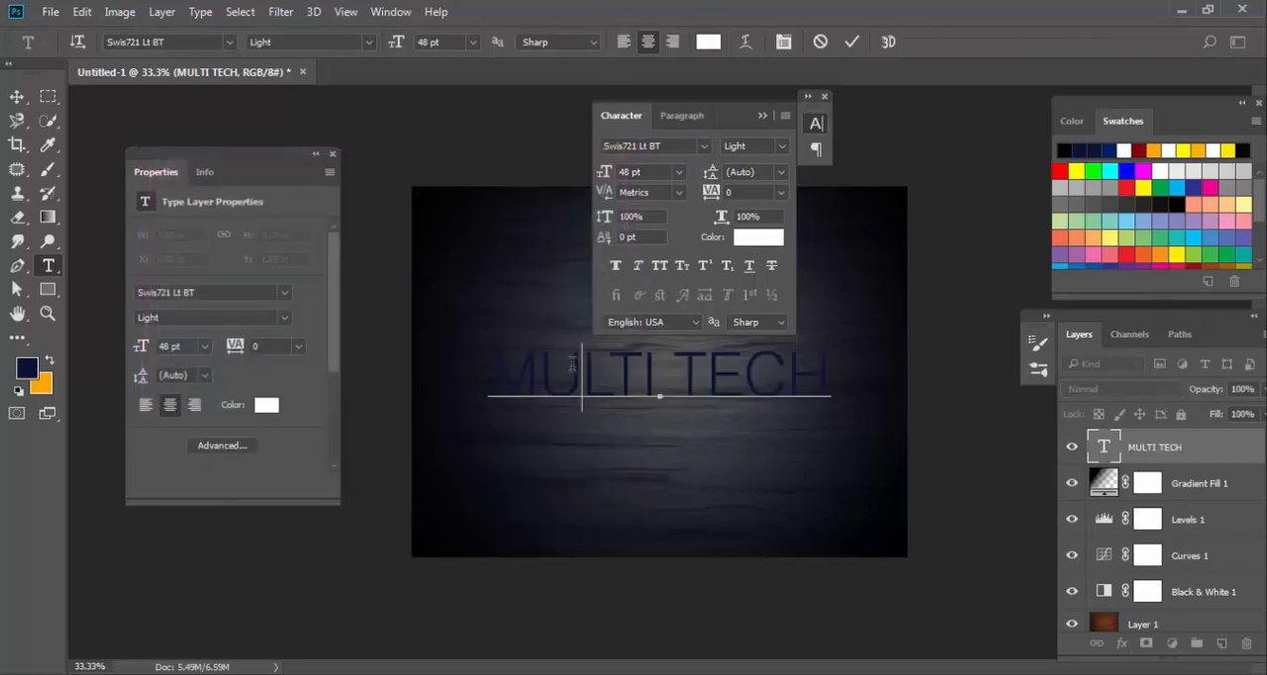
pyautogui.click(18, 97)
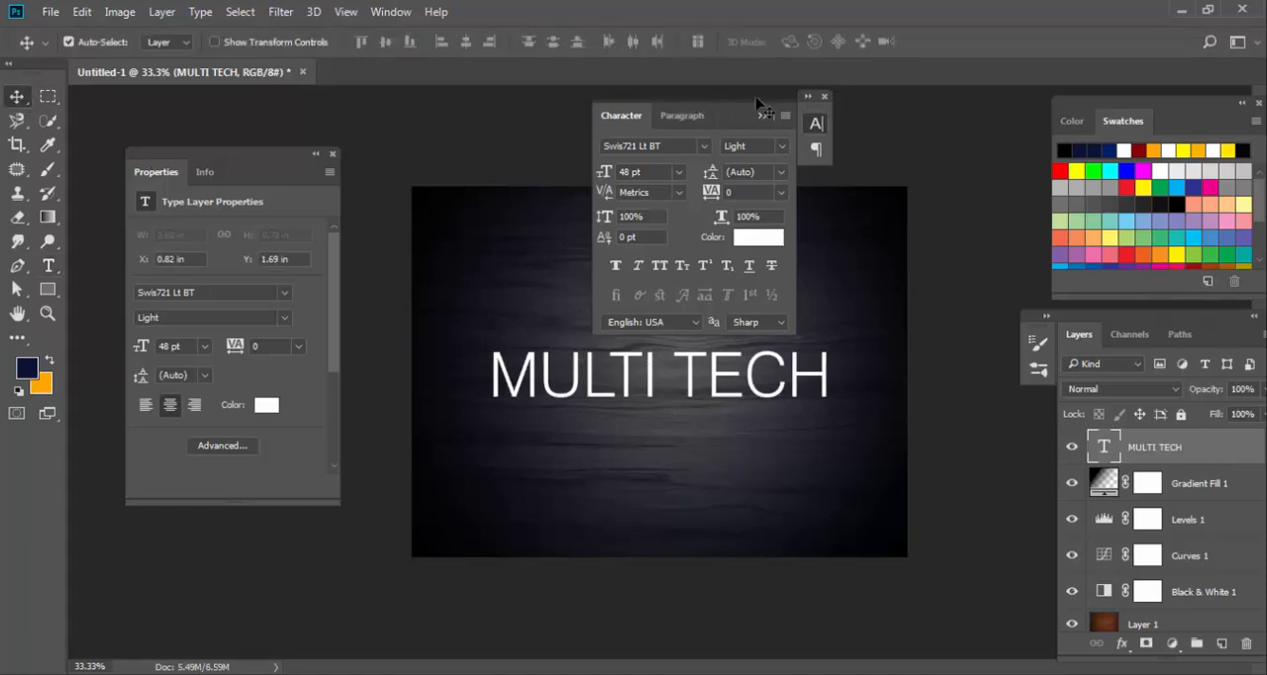
pyautogui.moveTo(638, 112)
pyautogui.mouseDown()
pyautogui.moveTo(821, 116)
pyautogui.moveTo(653, 119)
pyautogui.mouseUp()
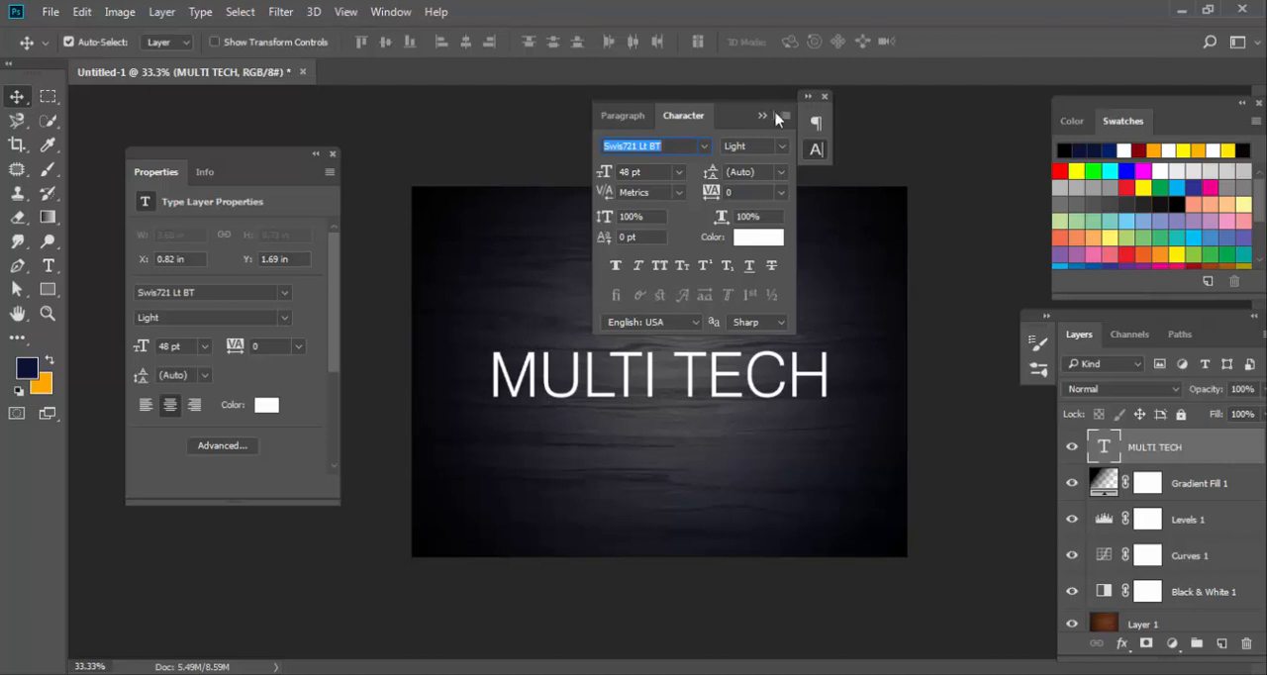
pyautogui.click(760, 116)
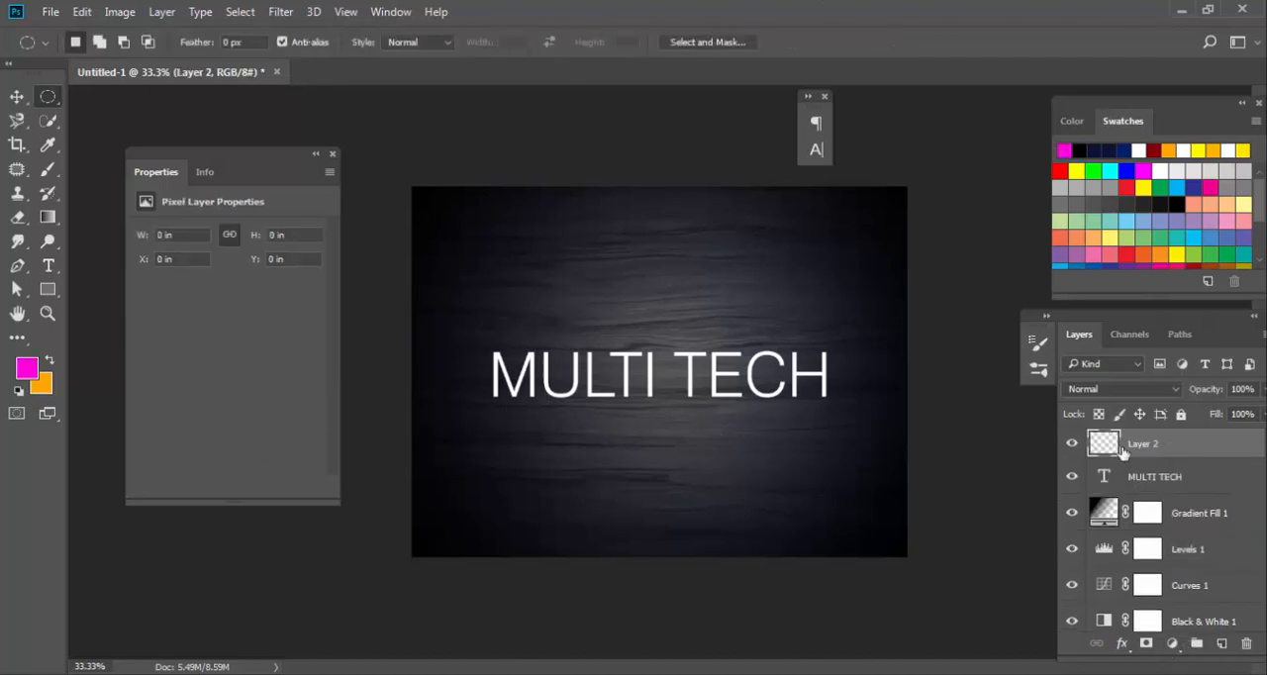
# Make a circular selection about 3.6 in in diameter on the empty Layer 2, centered on the canvas around the text.
pyautogui.rightClick(47, 96)
pyautogui.click(108, 109)
pyautogui.moveTo(604, 337); pyautogui.dragTo(794, 501)
pyautogui.moveTo(645, 354); pyautogui.dragTo(691, 381)
# Fill the circular selection with the magenta foreground color (fe06e4) and deselect it.
pyautogui.click(25, 368)
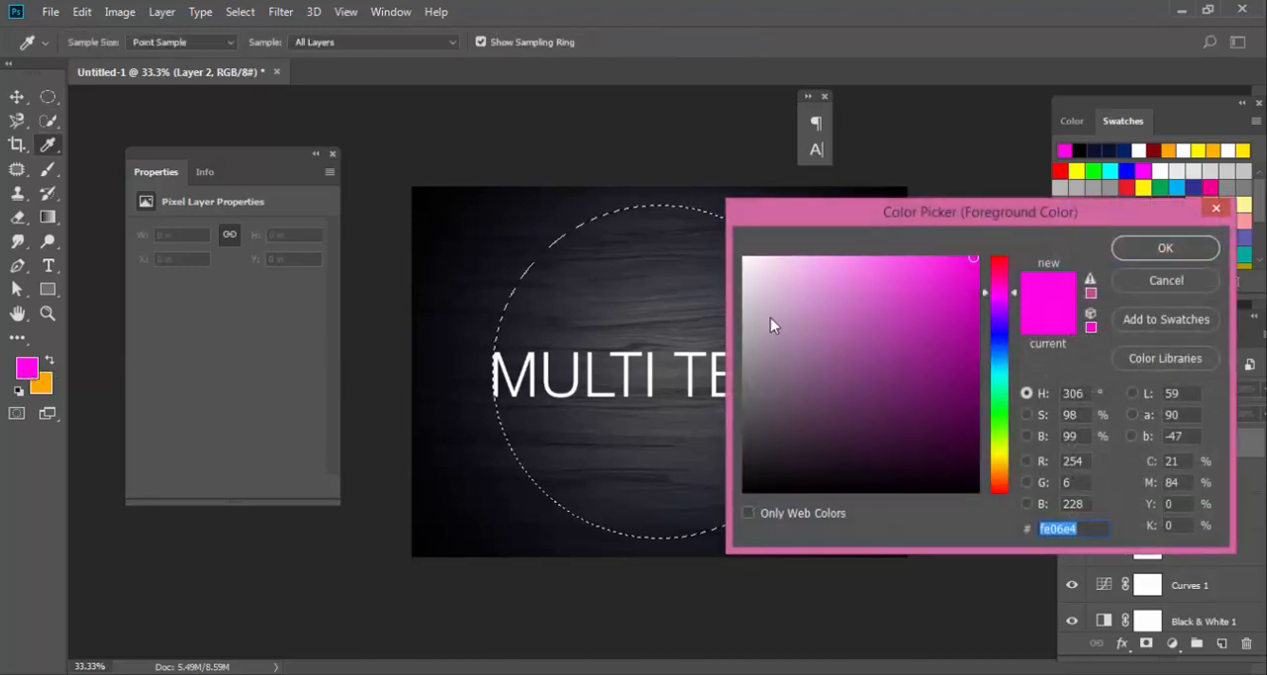
pyautogui.click(1152, 248)
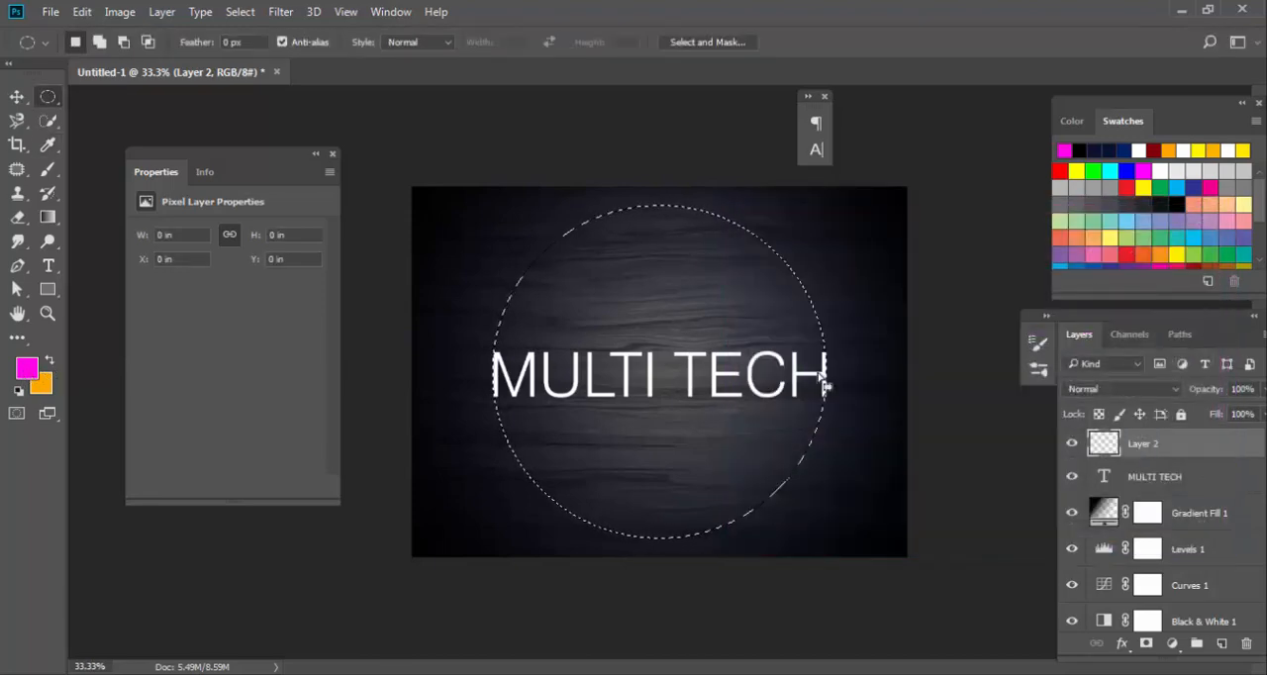
pyautogui.hotkey('alt', 'BackSpace')
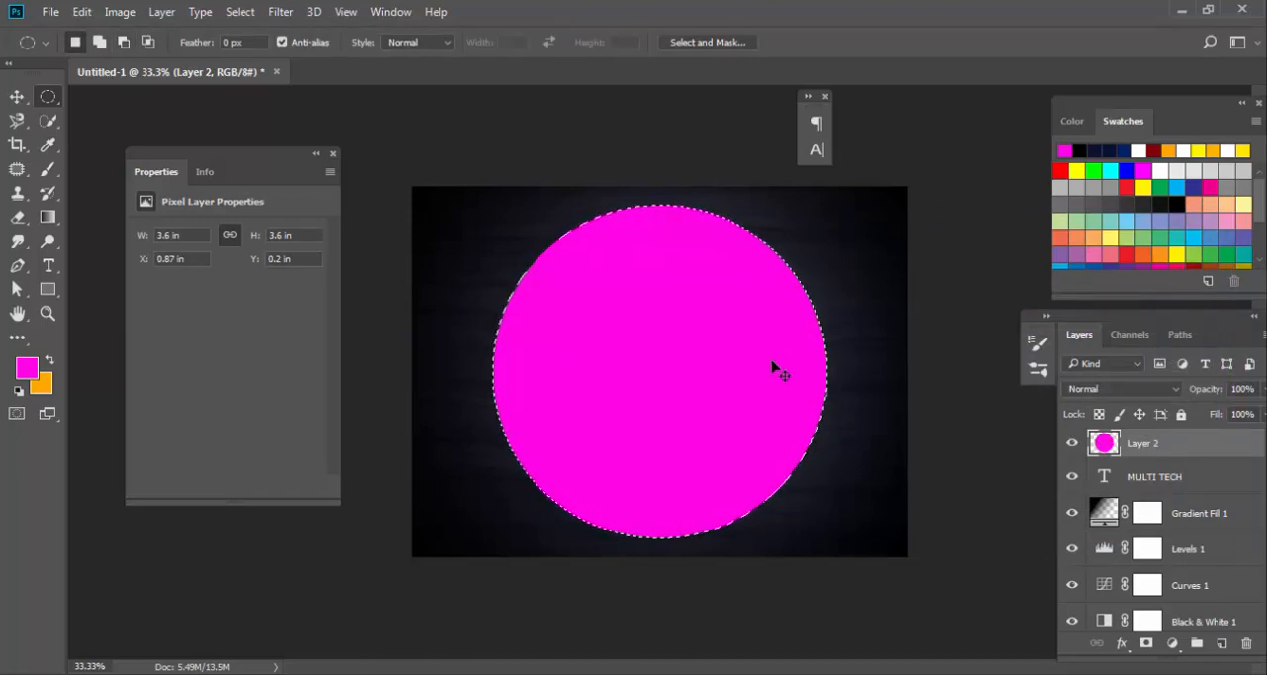
pyautogui.hotkey('ctrl', 'd')
# Apply a Gaussian Blur with a 196.4 px radius to the magenta circle and set its layer's blend mode to Multiply.
pyautogui.click(283, 13)
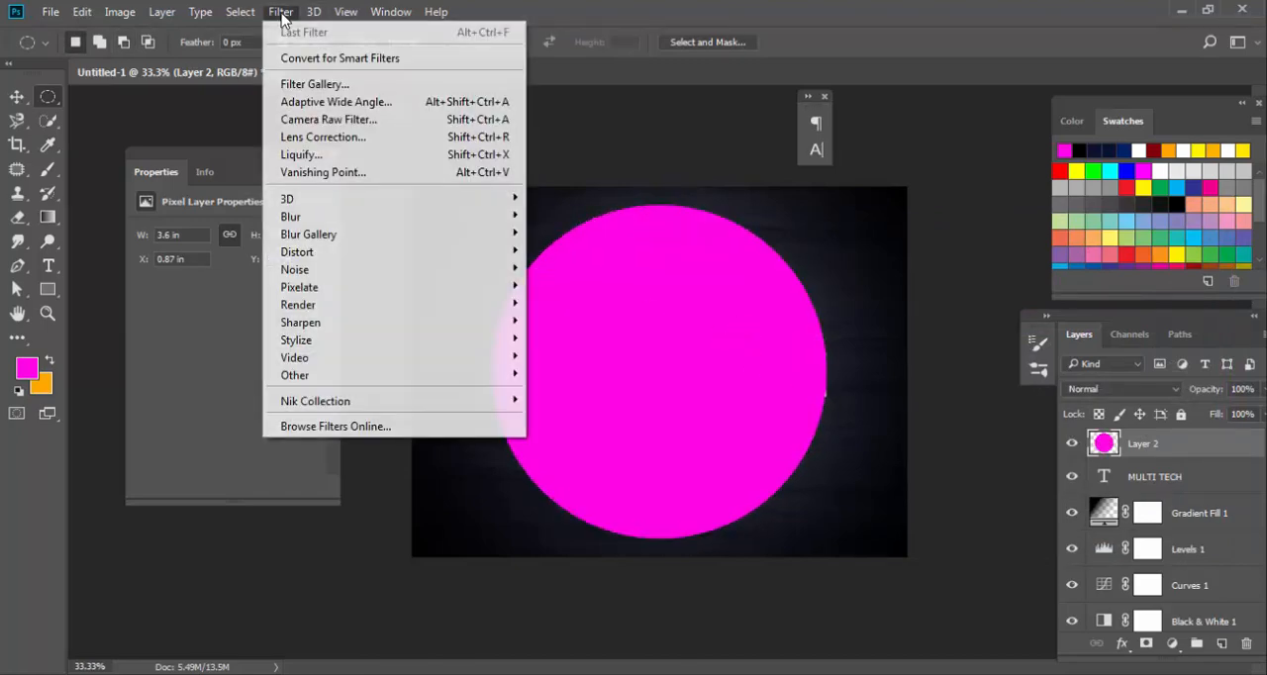
pyautogui.moveTo(376, 217)
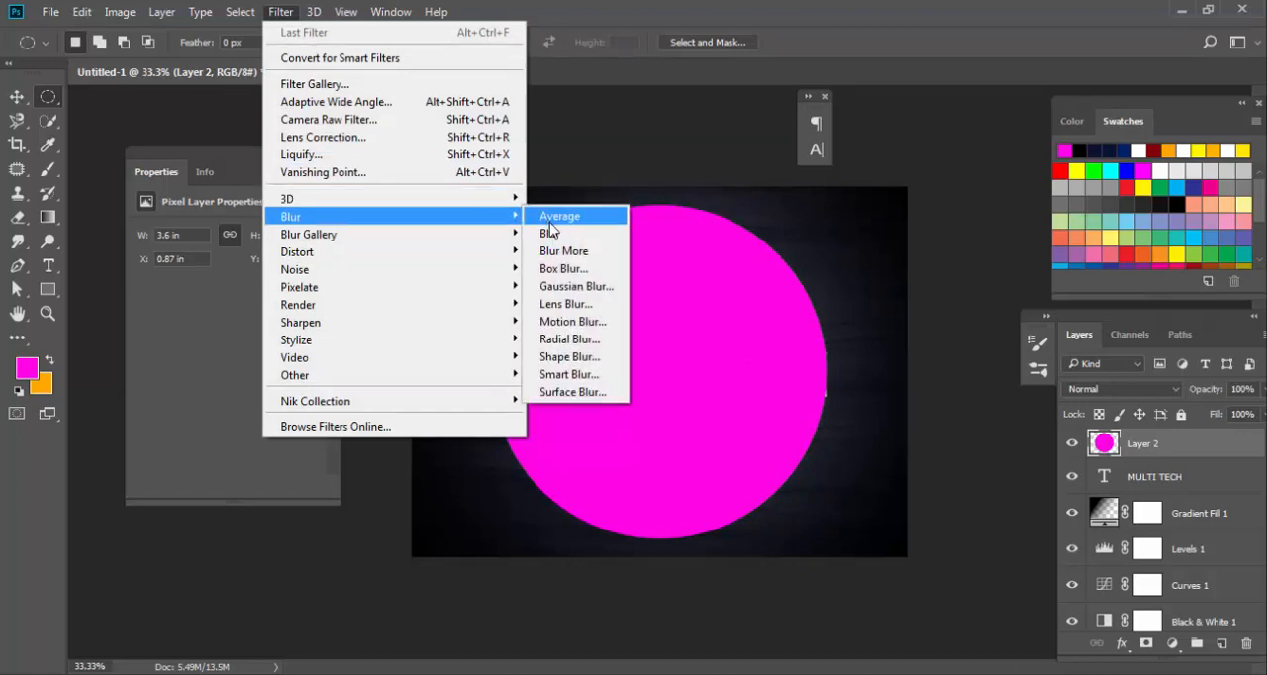
pyautogui.click(582, 286)
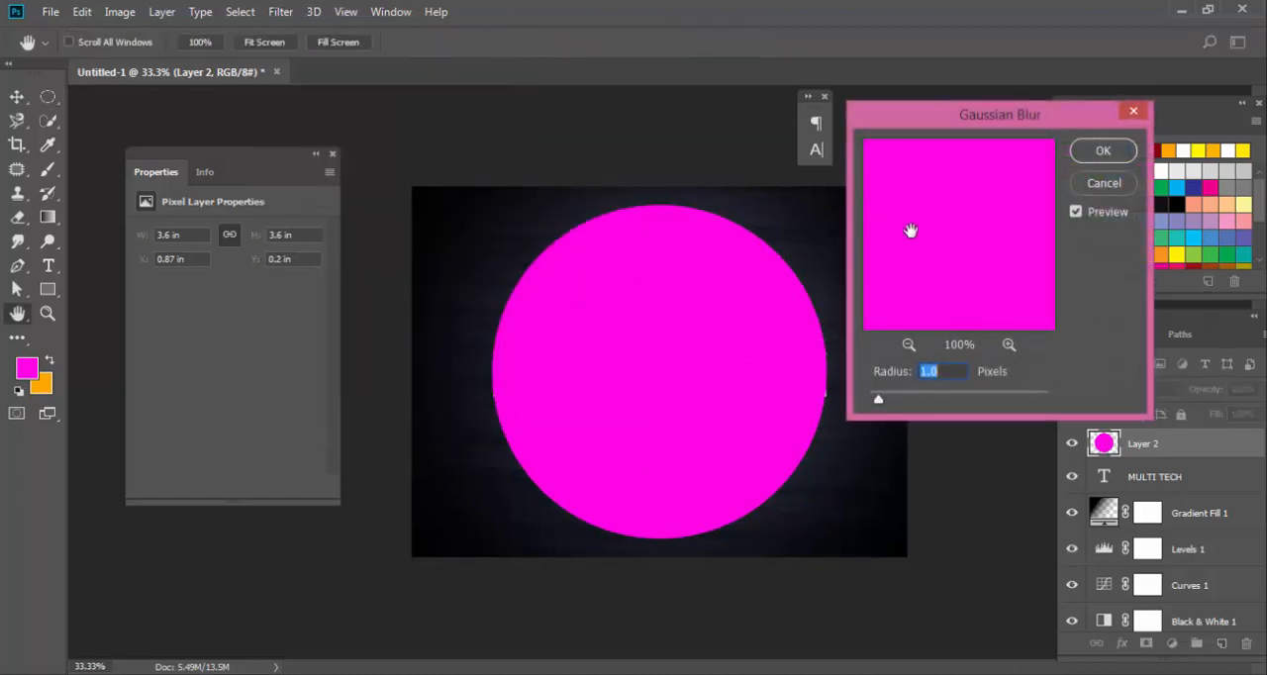
pyautogui.click(908, 344)
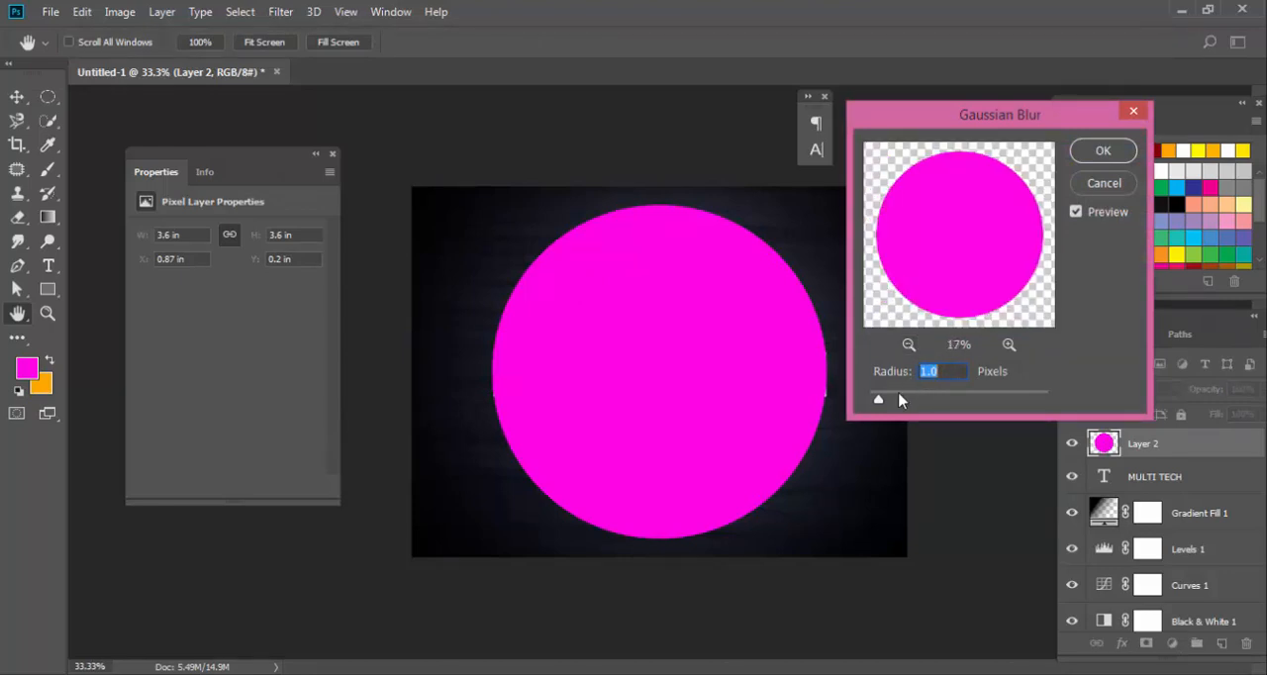
pyautogui.moveTo(880, 400); pyautogui.dragTo(1013, 407)
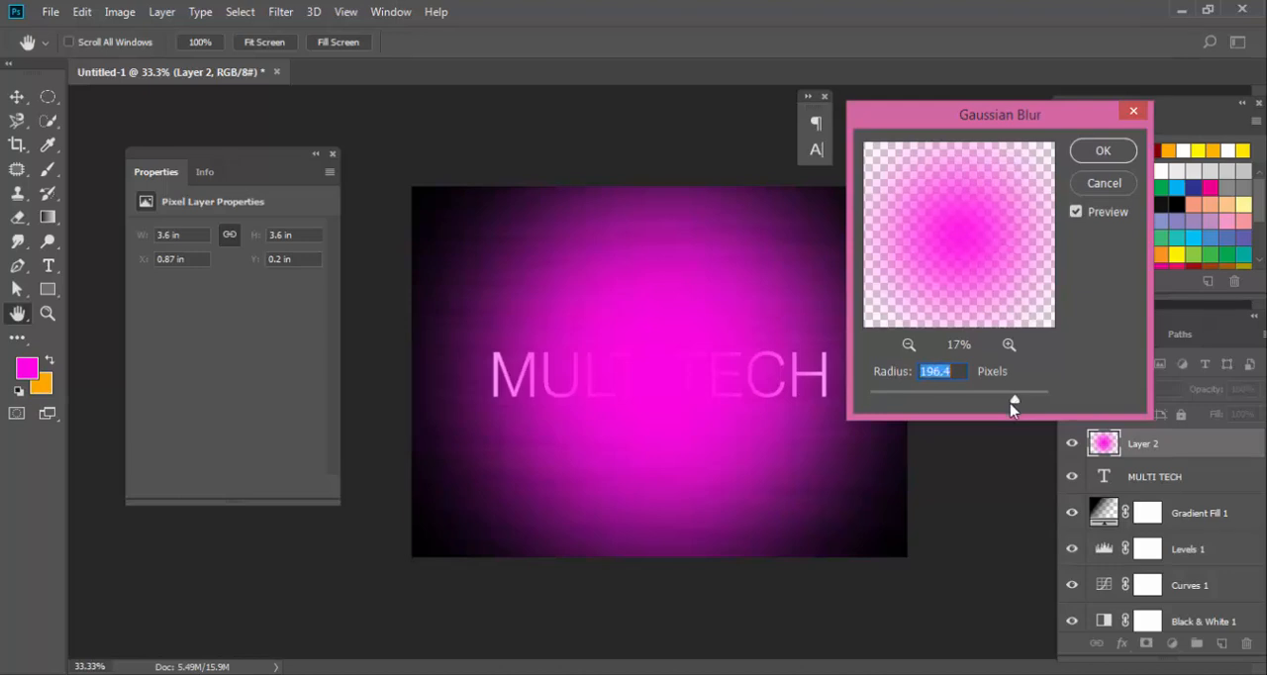
pyautogui.click(1105, 151)
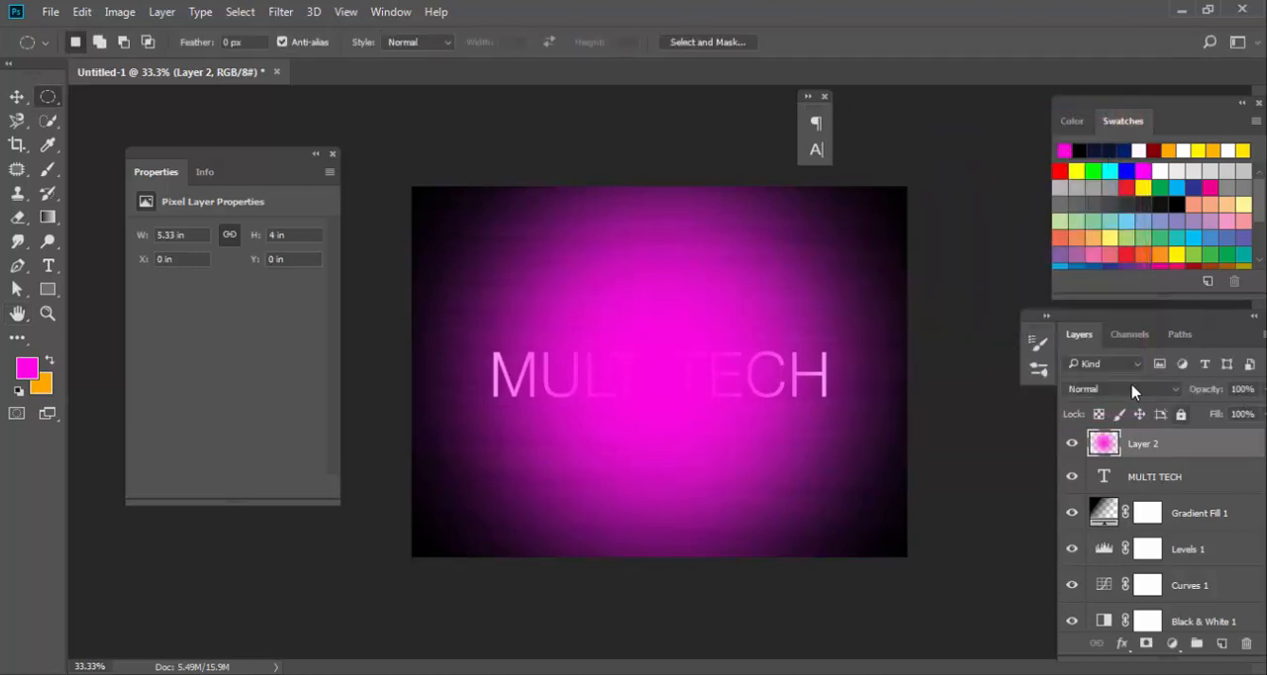
pyautogui.click(1107, 391)
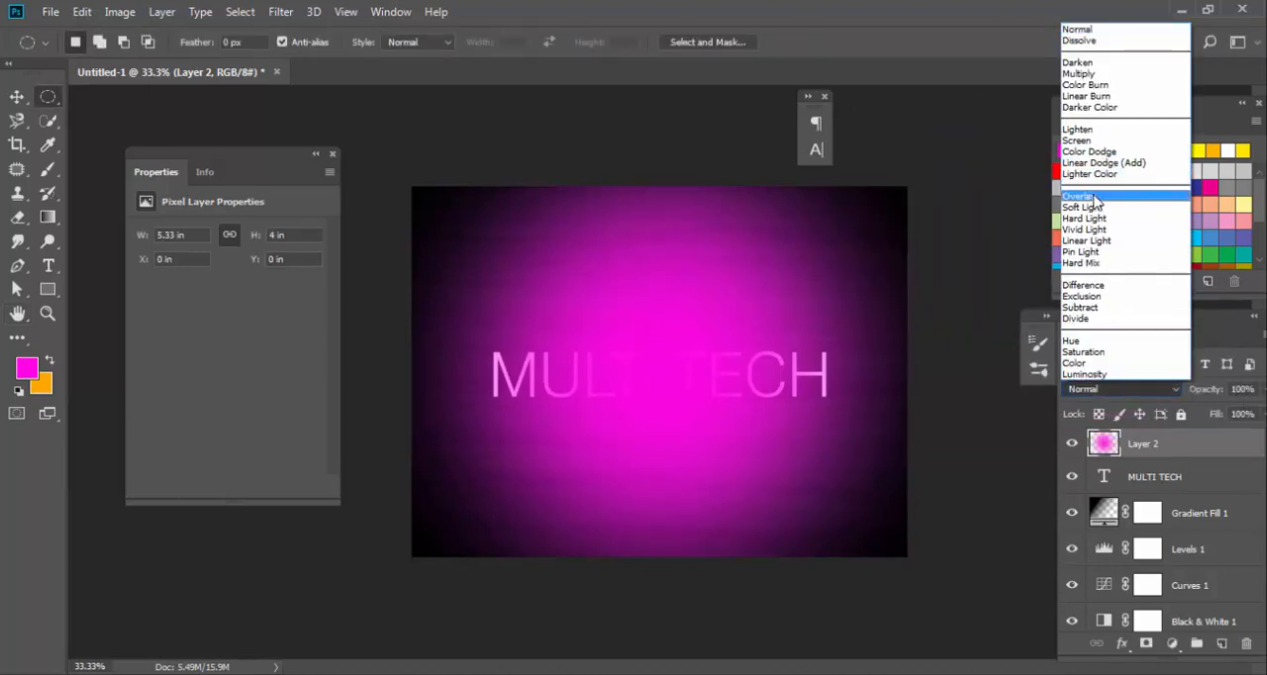
pyautogui.click(1087, 74)
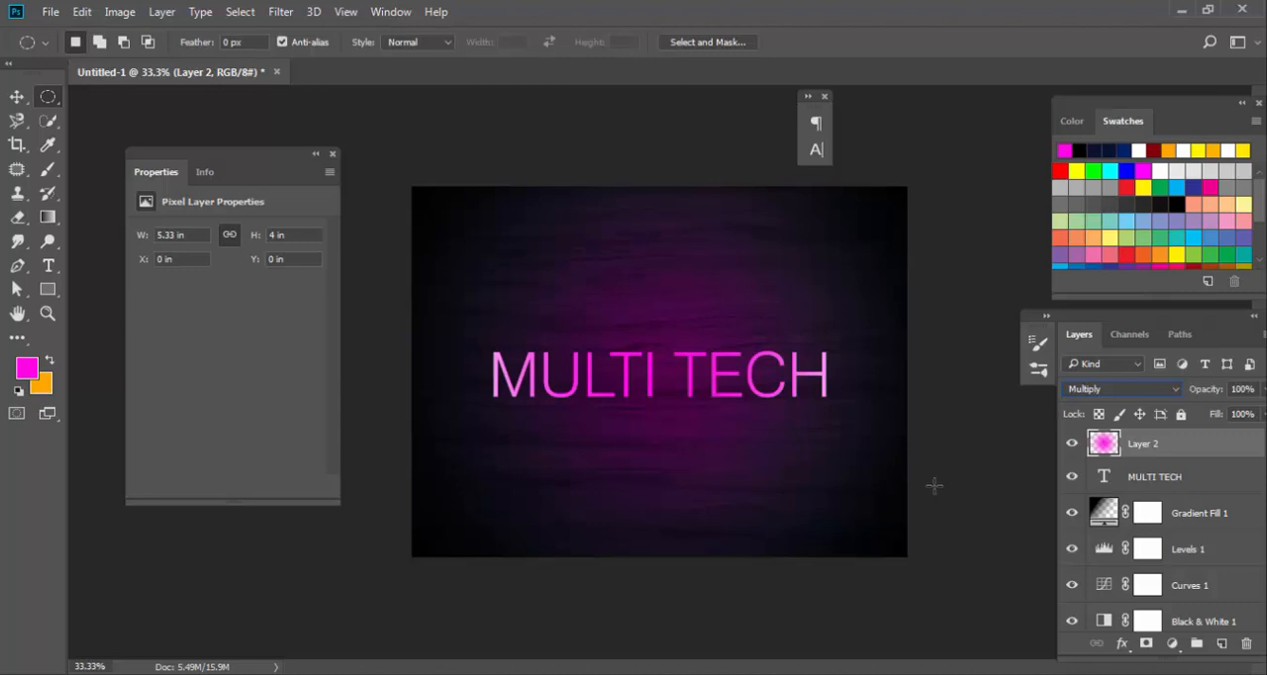
# Move the MULTI TECH text layer above Layer 2 and duplicate the magenta Layer 2 twice.
pyautogui.moveTo(1158, 476); pyautogui.dragTo(1154, 443)
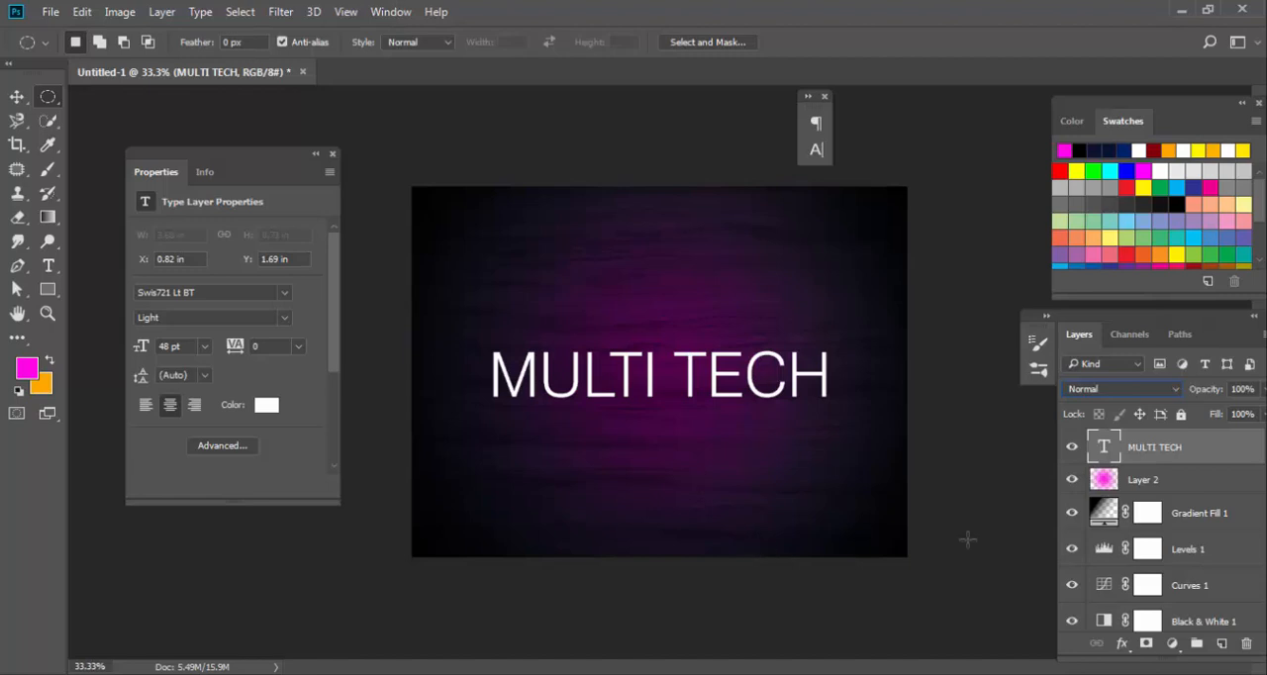
pyautogui.click(1166, 480)
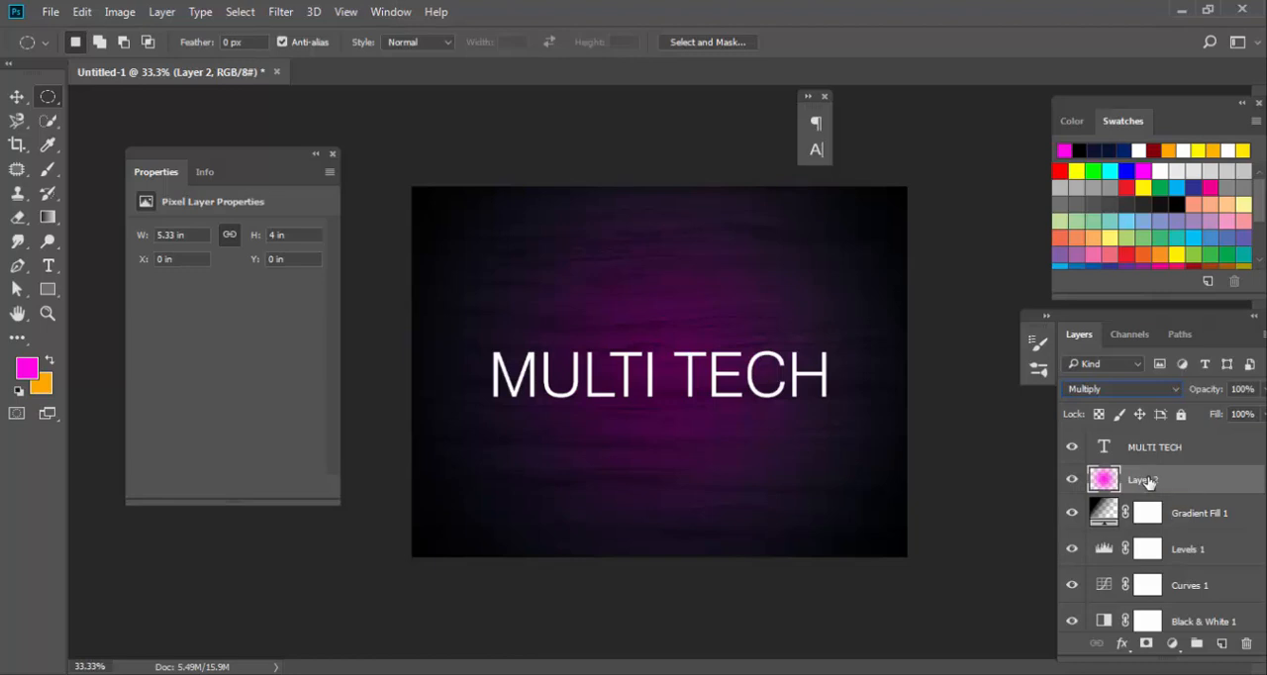
pyautogui.hotkey('ctrl', 'j')
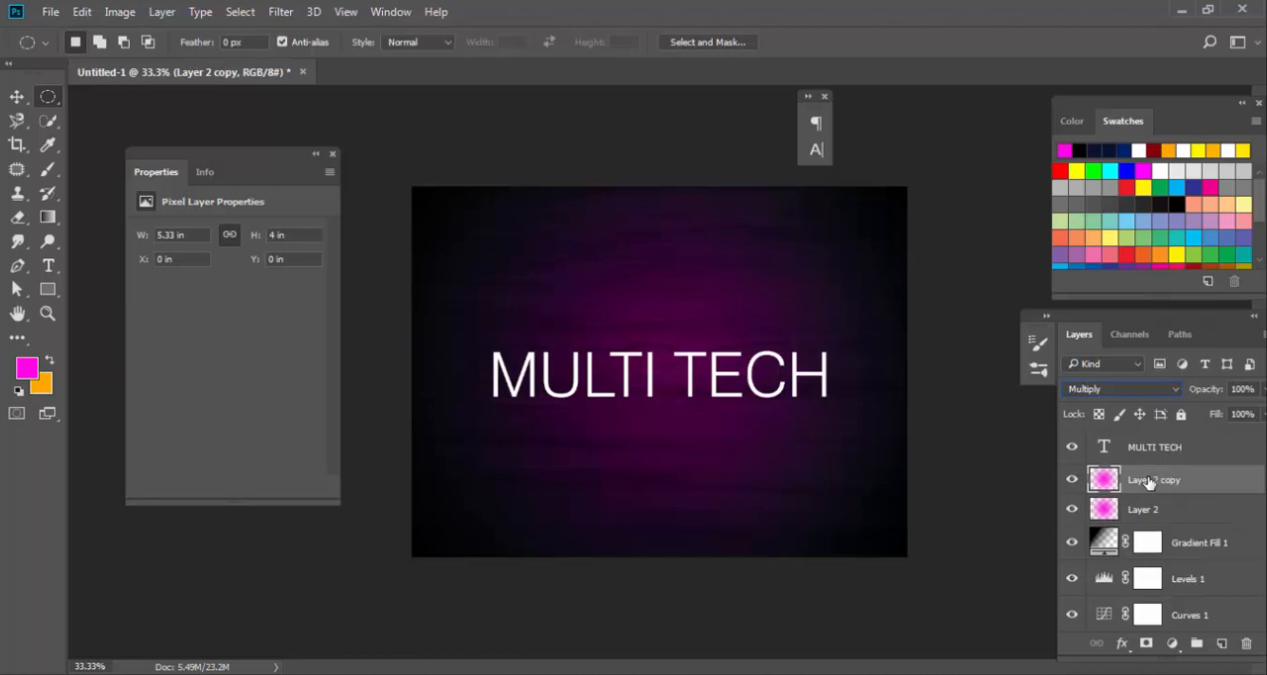
pyautogui.hotkey('ctrl', 'j')
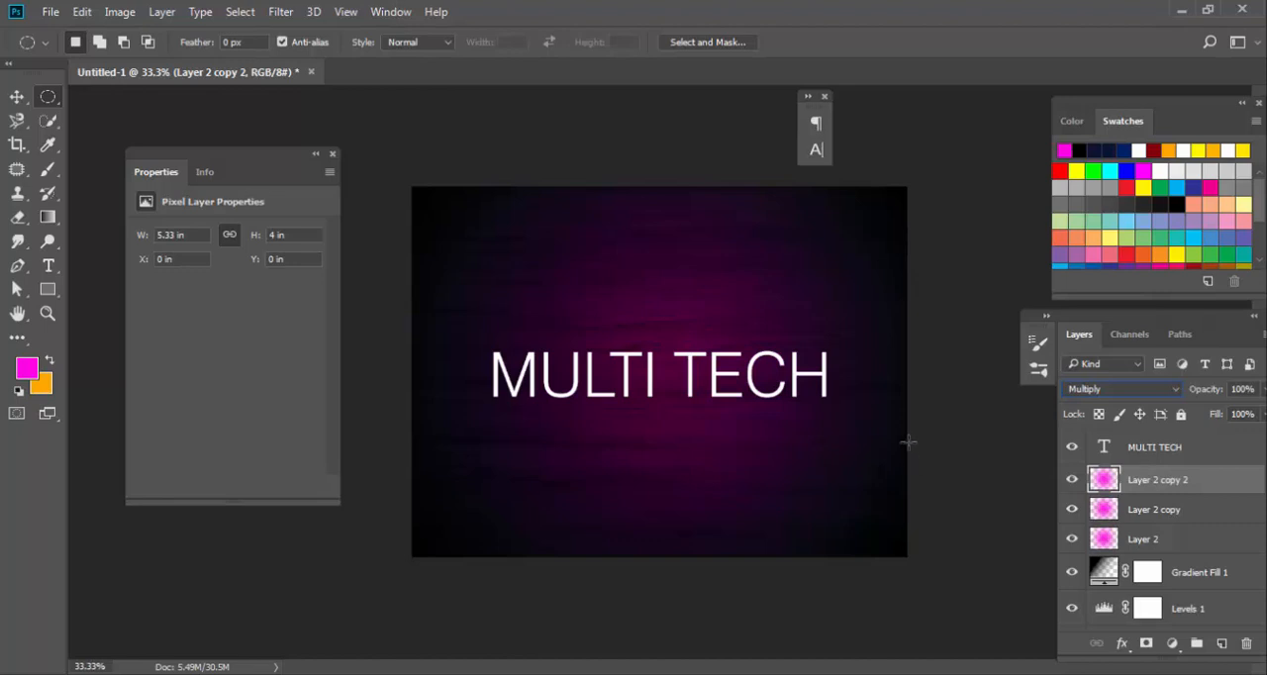
# Open the blending options of the MULTI TECH text layer and enable its Drop Shadow effect with its settings shown.
pyautogui.click(17, 96)
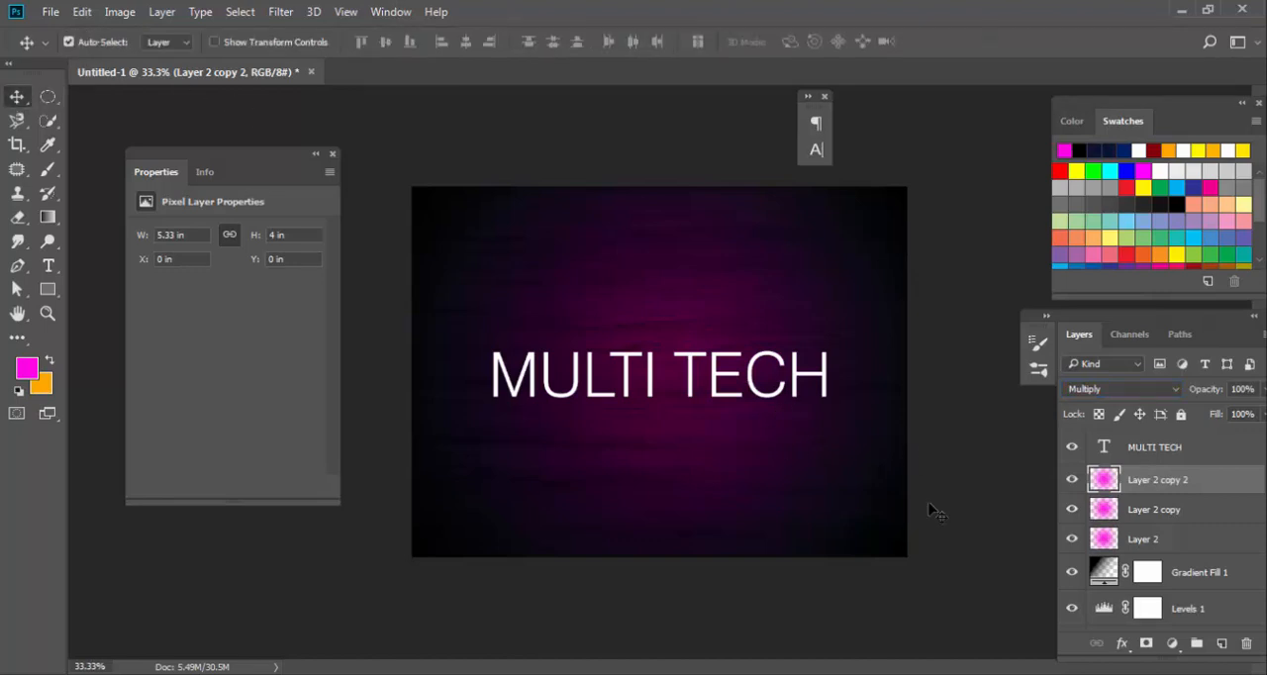
pyautogui.click(1158, 448)
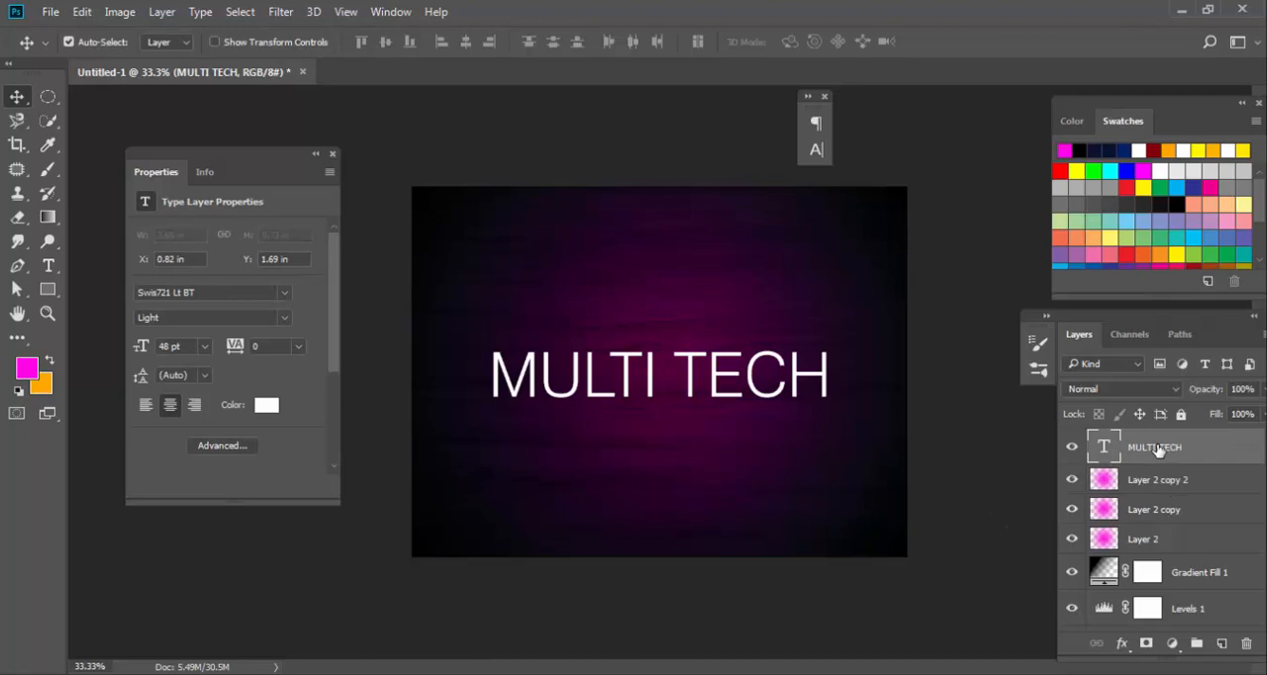
pyautogui.rightClick(1159, 450)
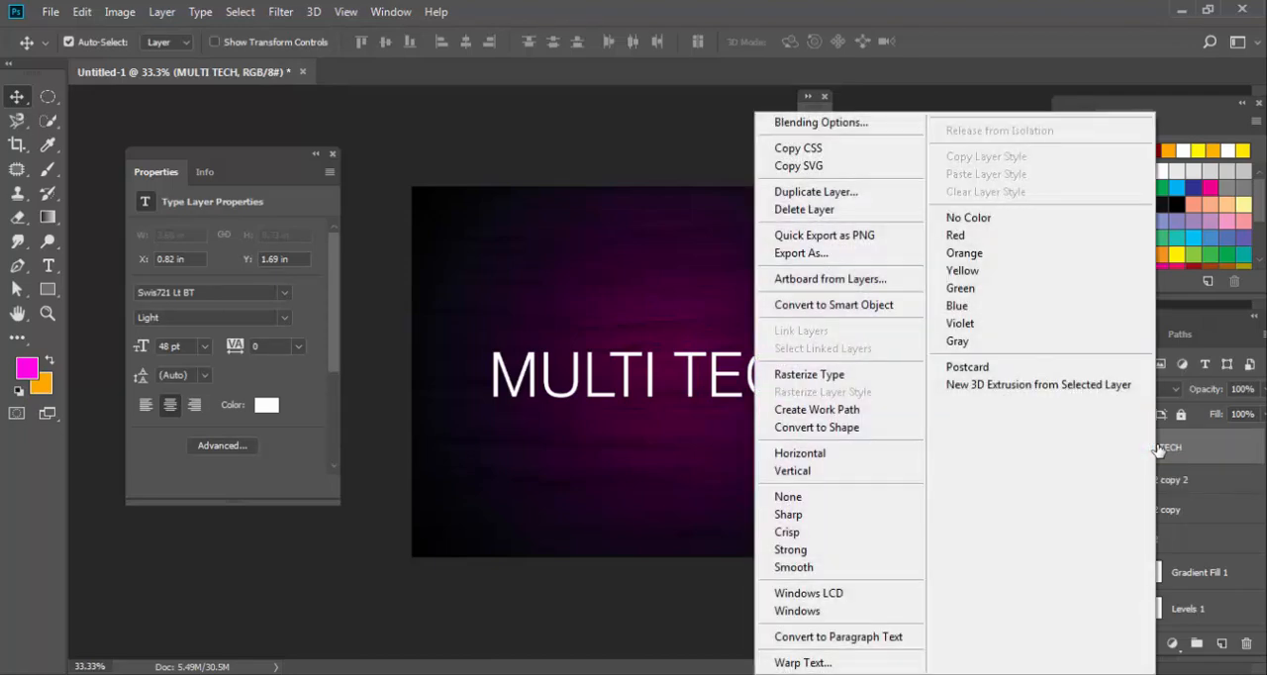
pyautogui.click(843, 122)
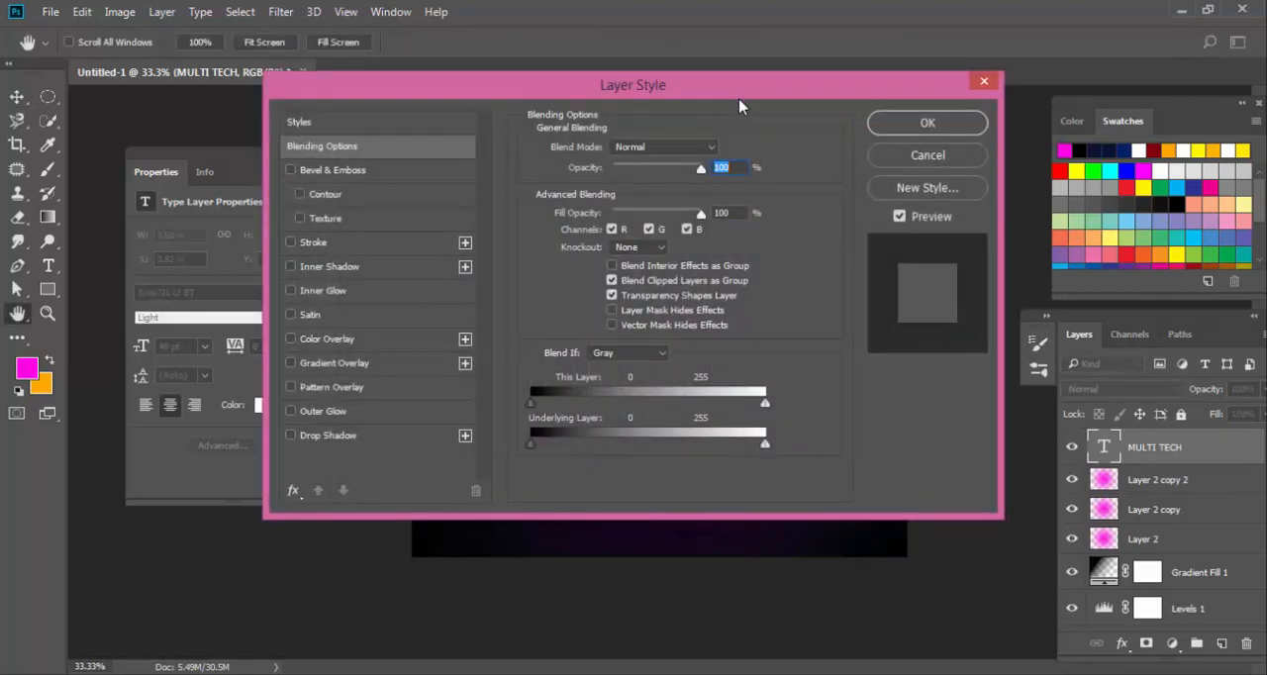
pyautogui.moveTo(745, 86); pyautogui.dragTo(734, 124)
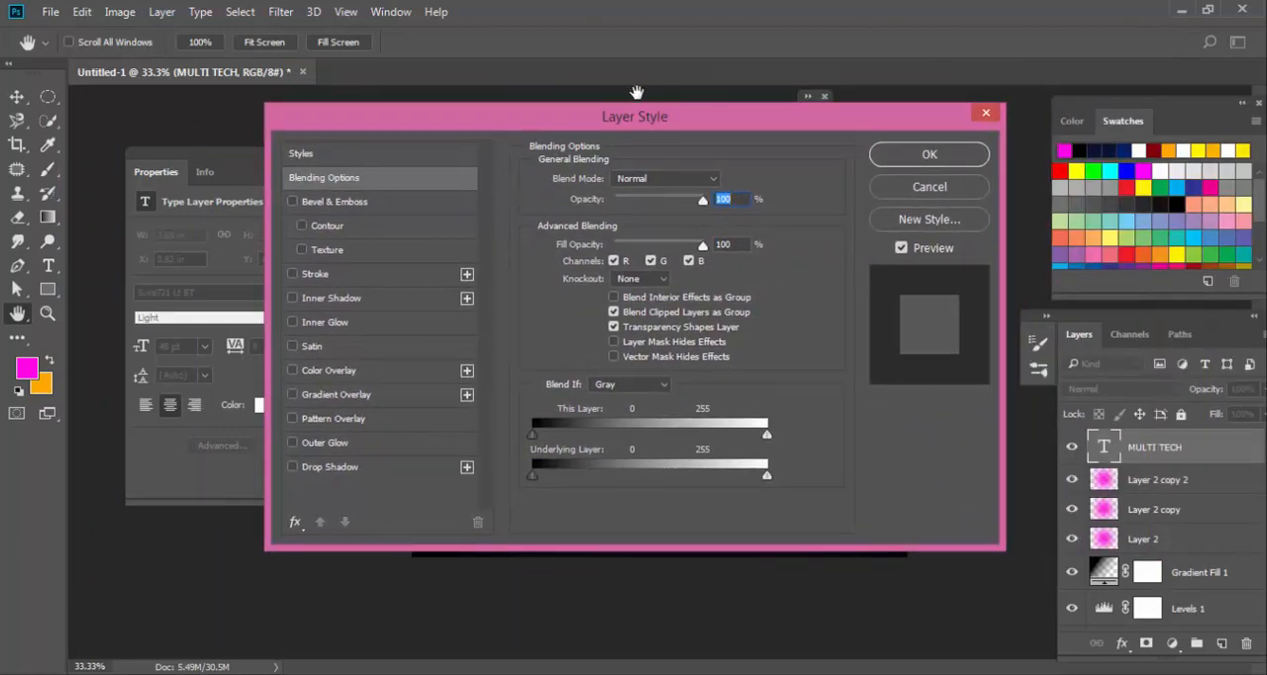
pyautogui.moveTo(566, 131); pyautogui.dragTo(976, 147)
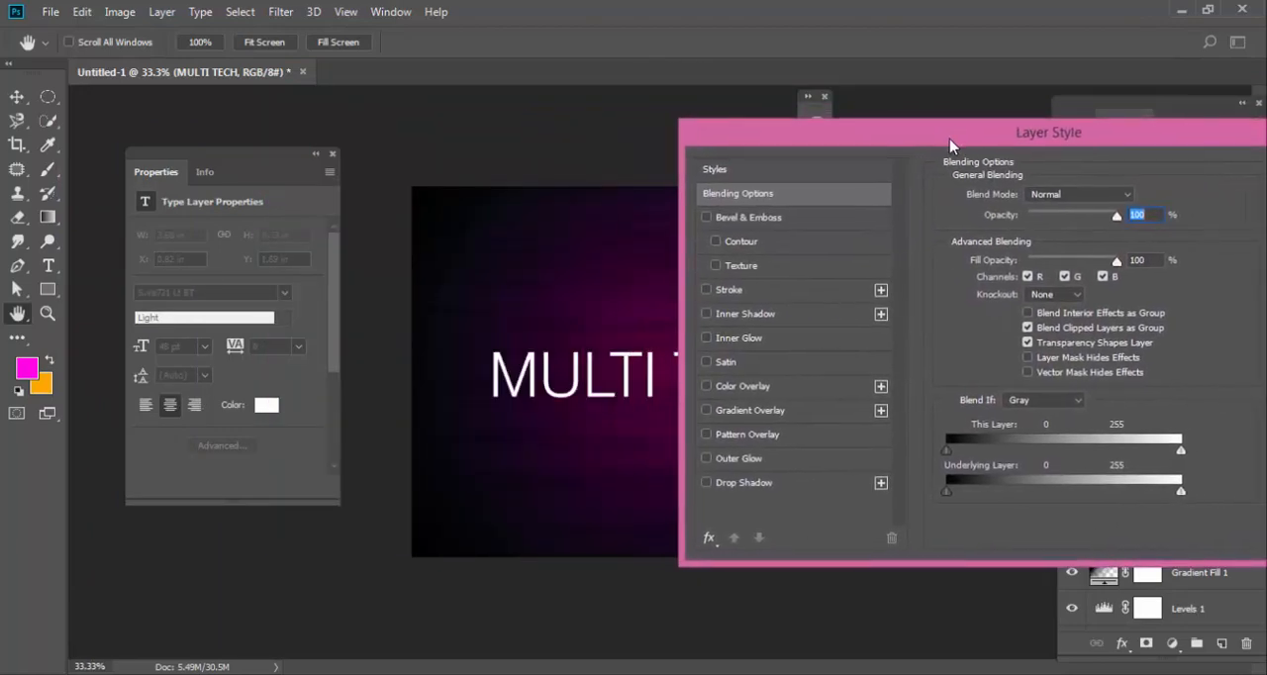
pyautogui.click(702, 483)
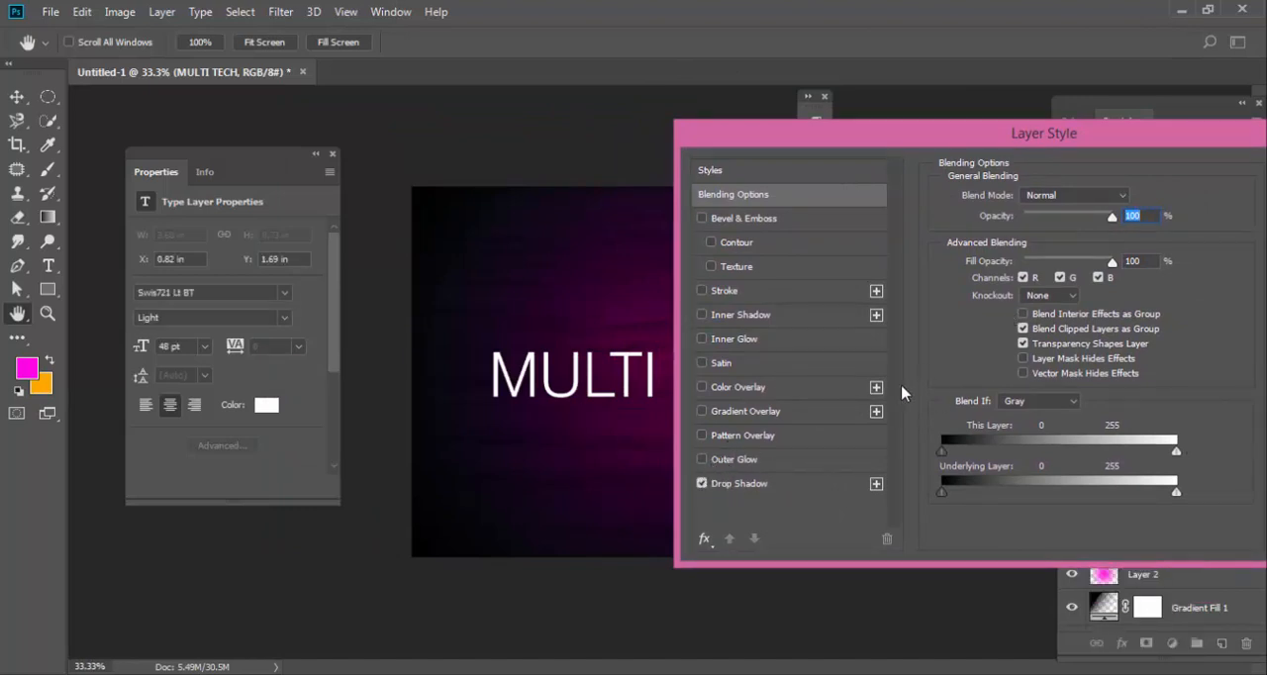
pyautogui.click(739, 484)
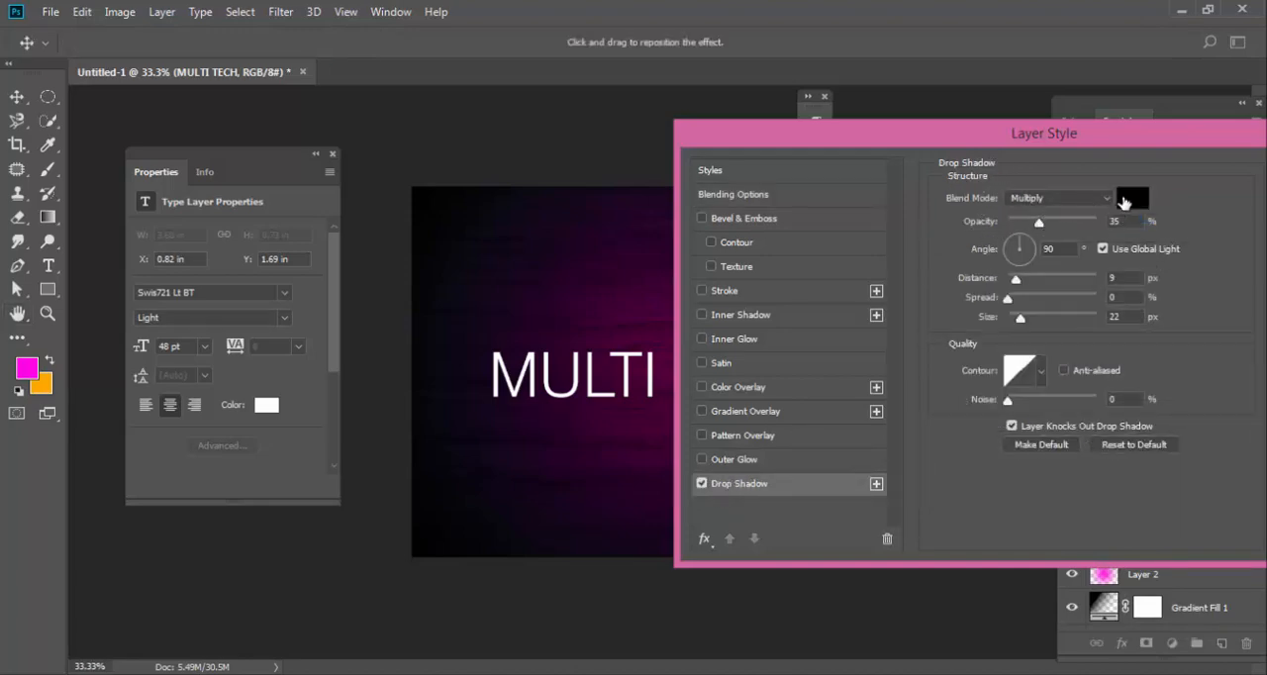
# Set the drop shadow's blend mode to Normal and its color to white (ffffff).
pyautogui.click(1132, 201)
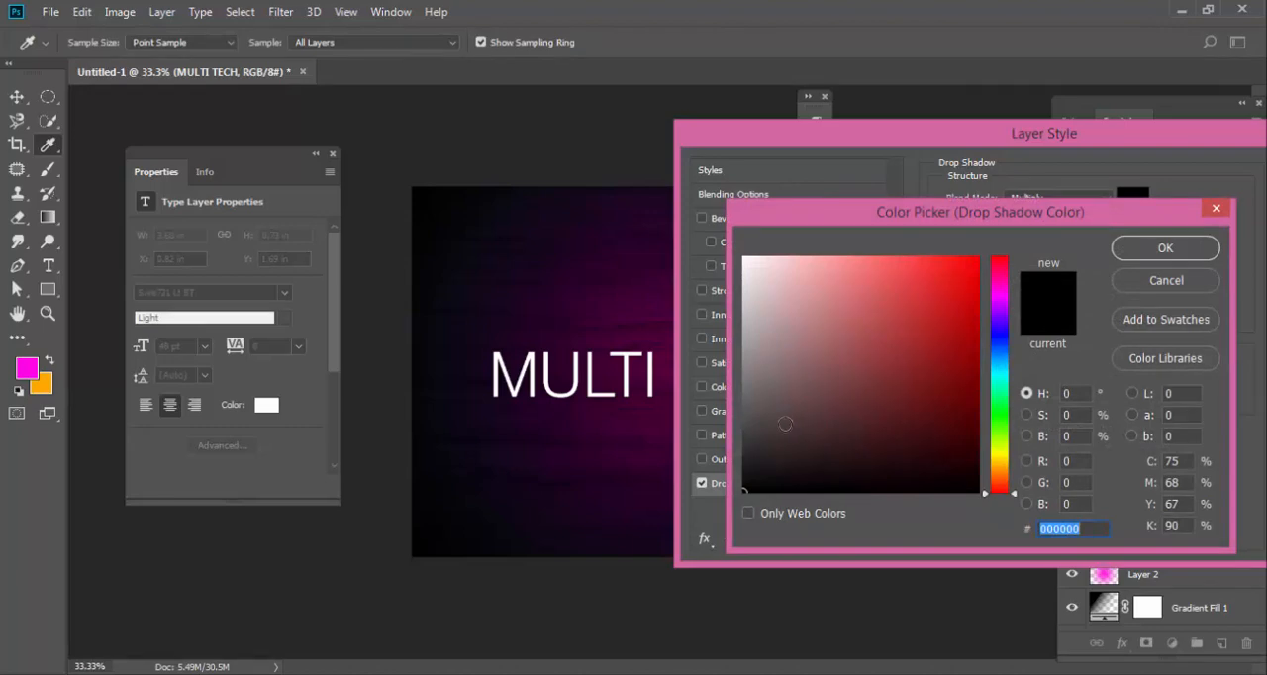
pyautogui.click(1149, 283)
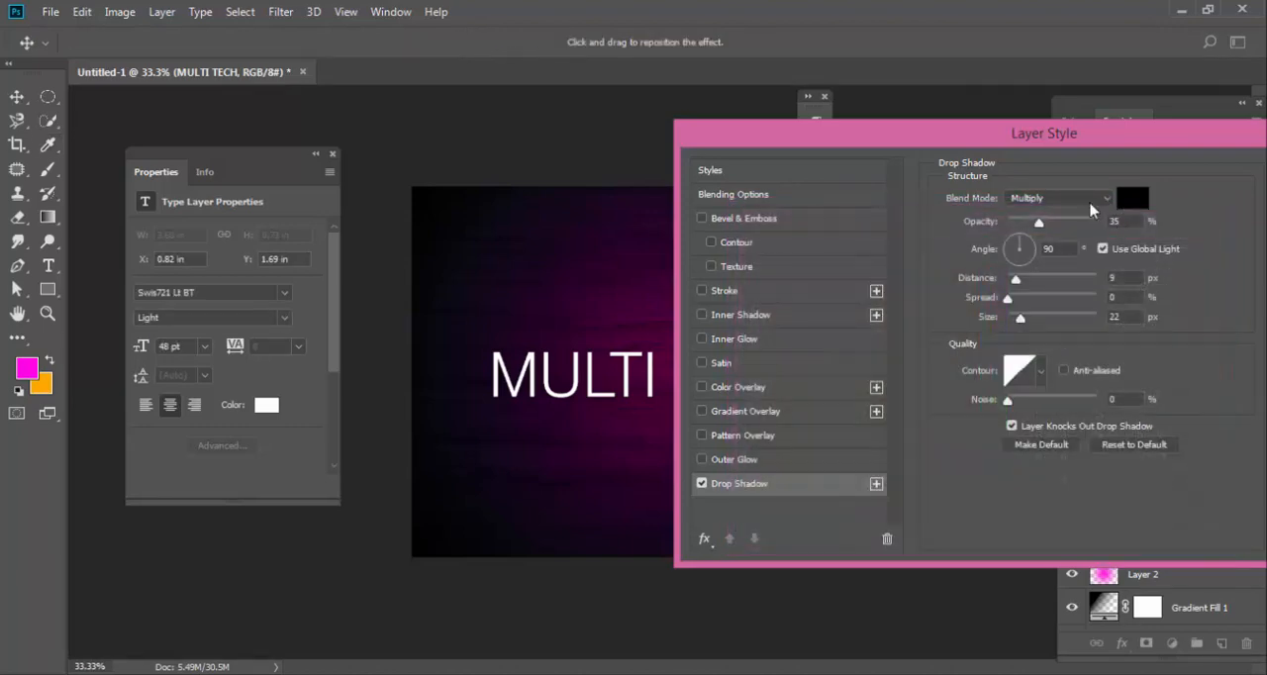
pyautogui.click(1071, 203)
pyautogui.click(1053, 221)
pyautogui.click(1126, 203)
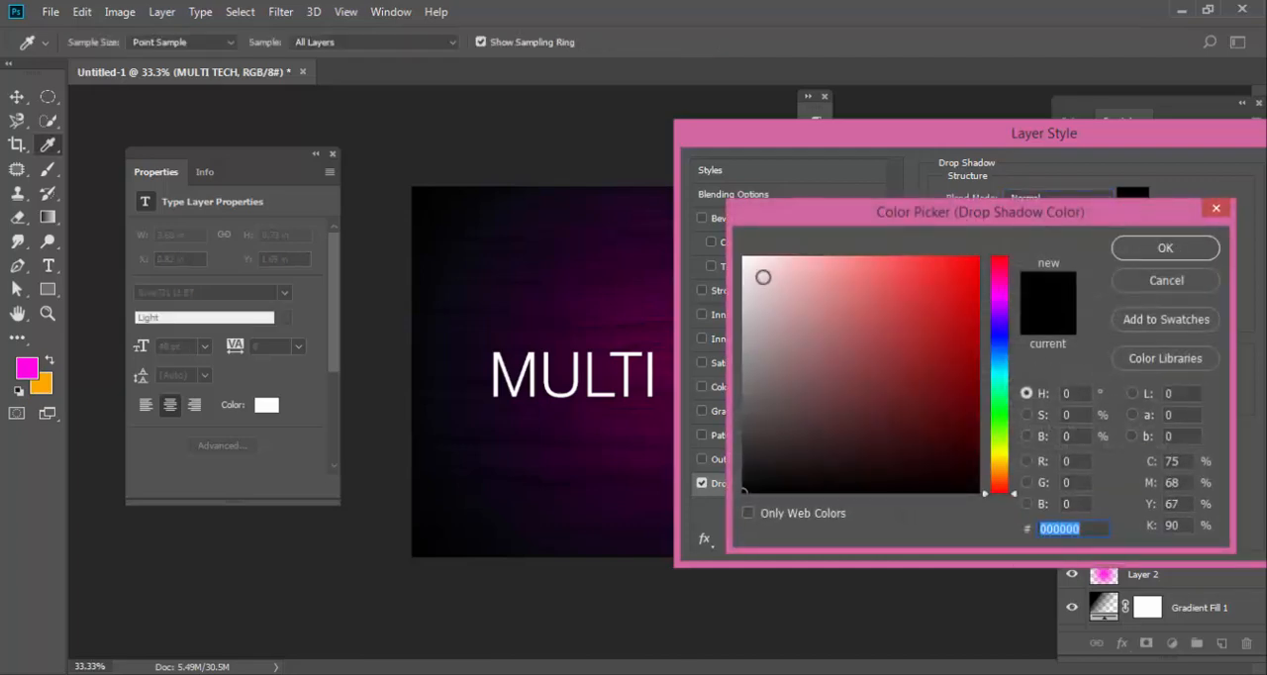
pyautogui.click(741, 257)
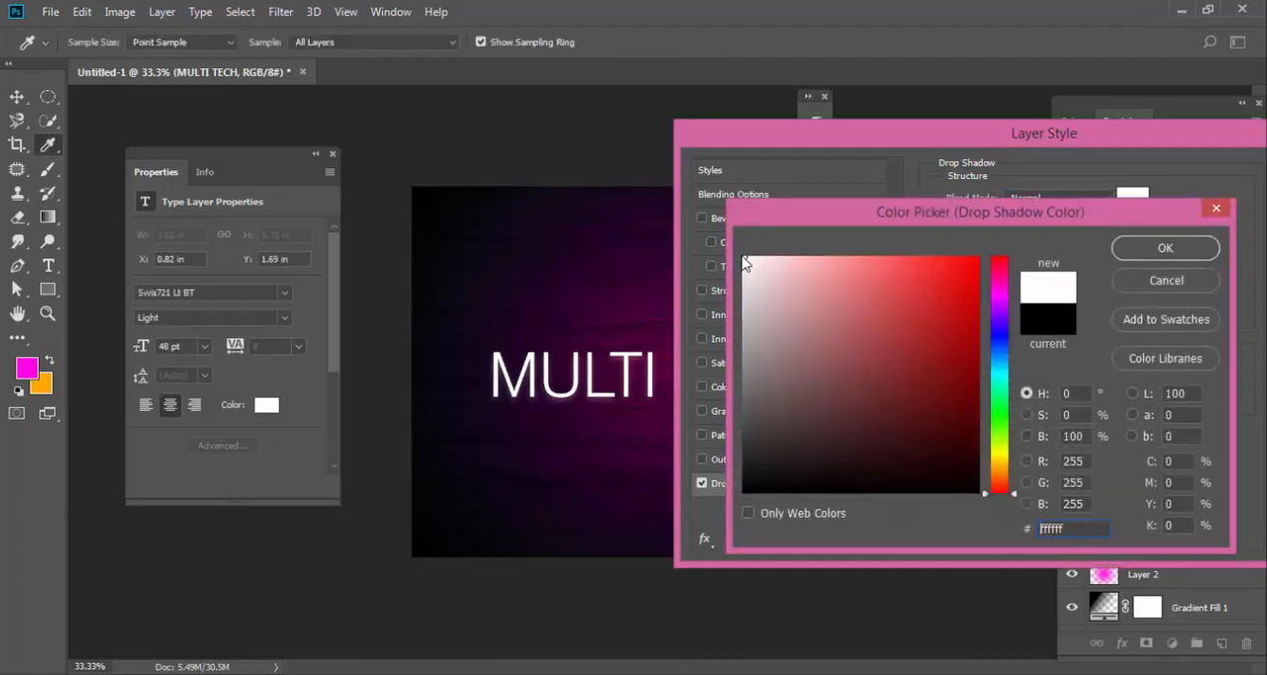
pyautogui.click(1153, 251)
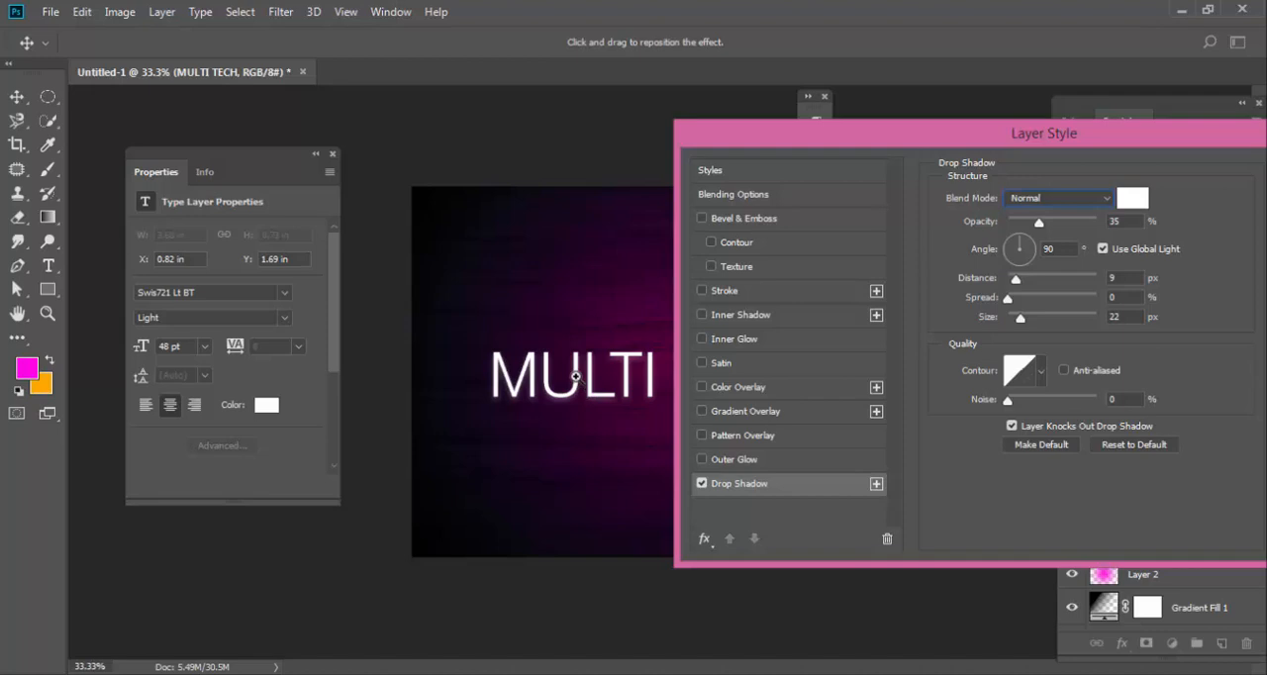
# Set the drop shadow to distance 0 px, spread 14%, size 16 px, opacity 100% and blend mode Screen.
pyautogui.hotkey('ctrl', '+')
pyautogui.hotkey('ctrl', '+')
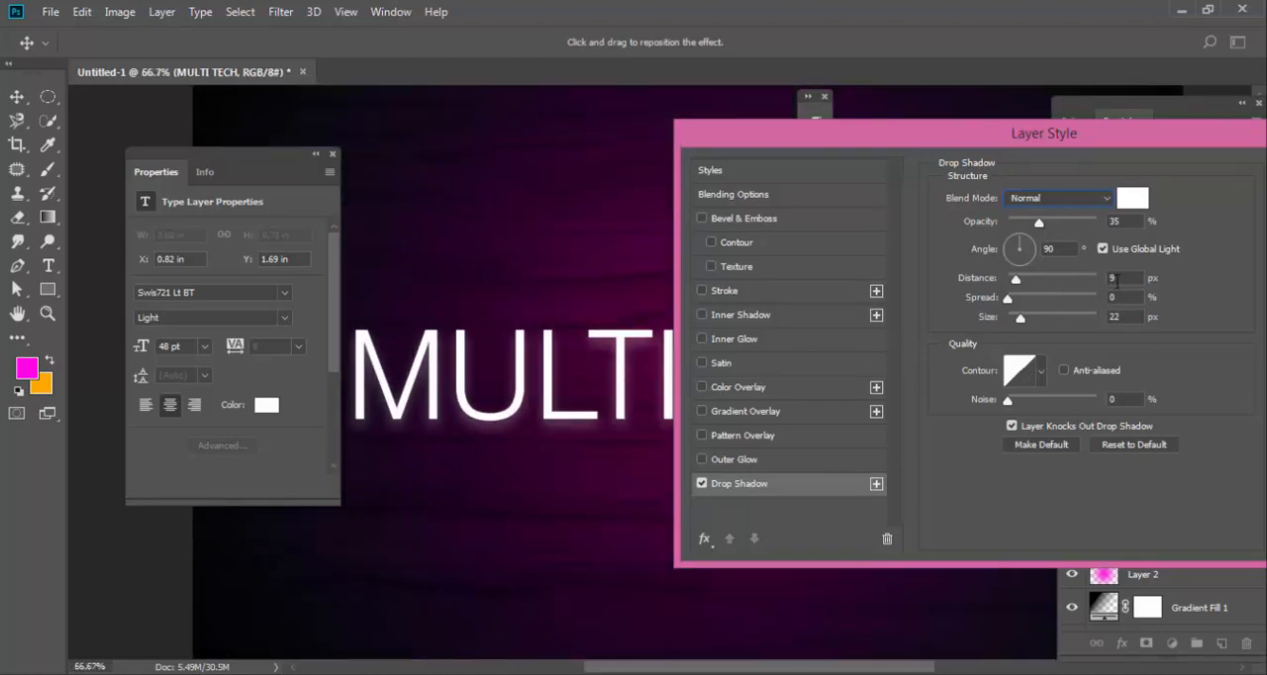
pyautogui.doubleClick(1118, 279)
pyautogui.write('8')
pyautogui.click(1119, 278)
pyautogui.write('0')
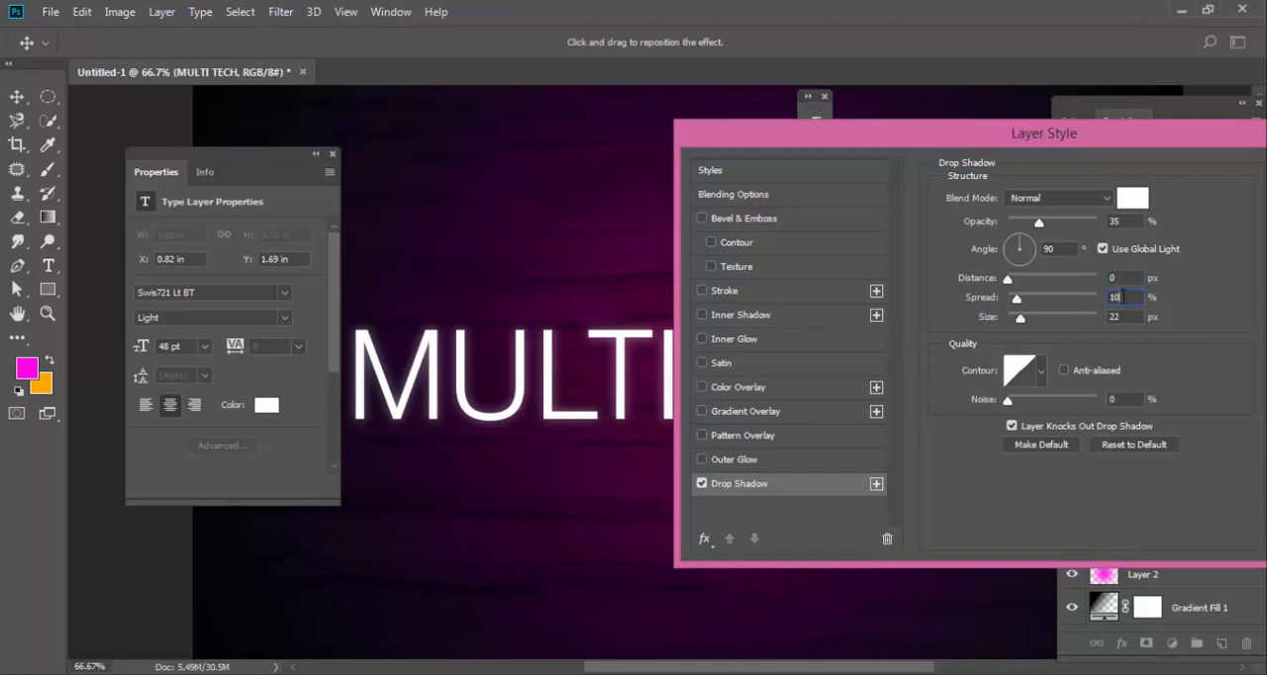
pyautogui.moveTo(1022, 321)
pyautogui.mouseDown()
pyautogui.moveTo(1039, 320)
pyautogui.moveTo(1021, 323)
pyautogui.mouseUp()
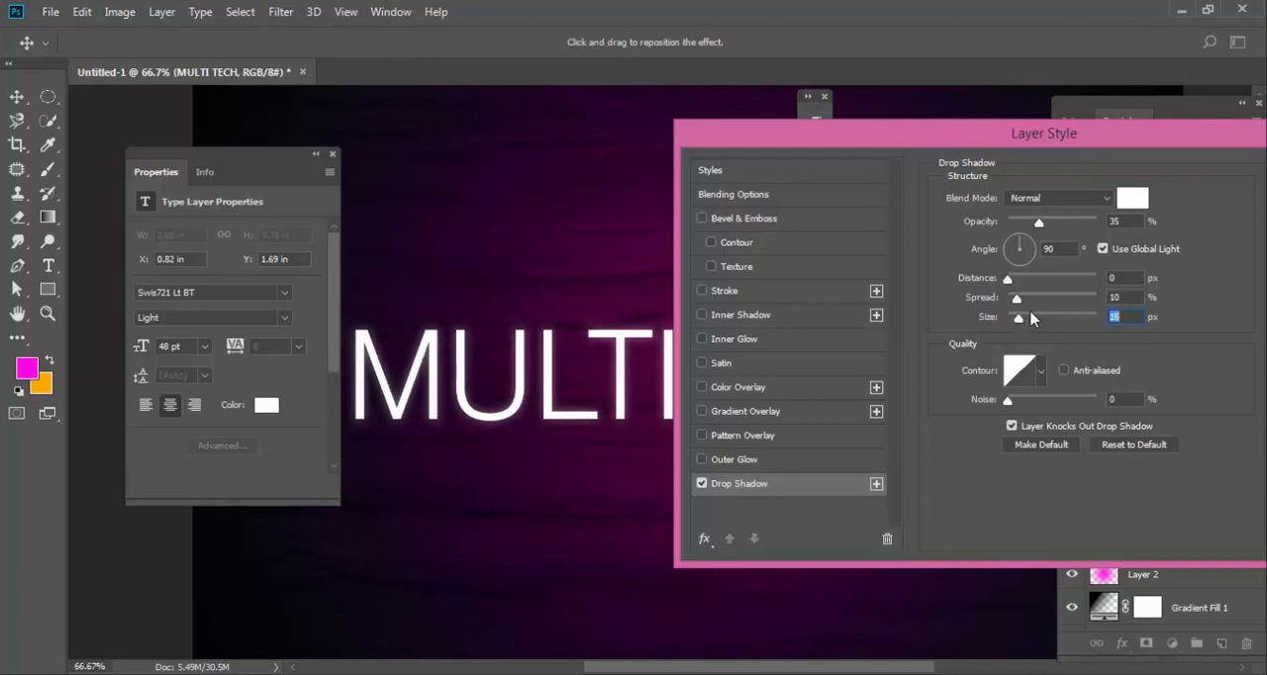
pyautogui.moveTo(1054, 226); pyautogui.dragTo(1116, 228)
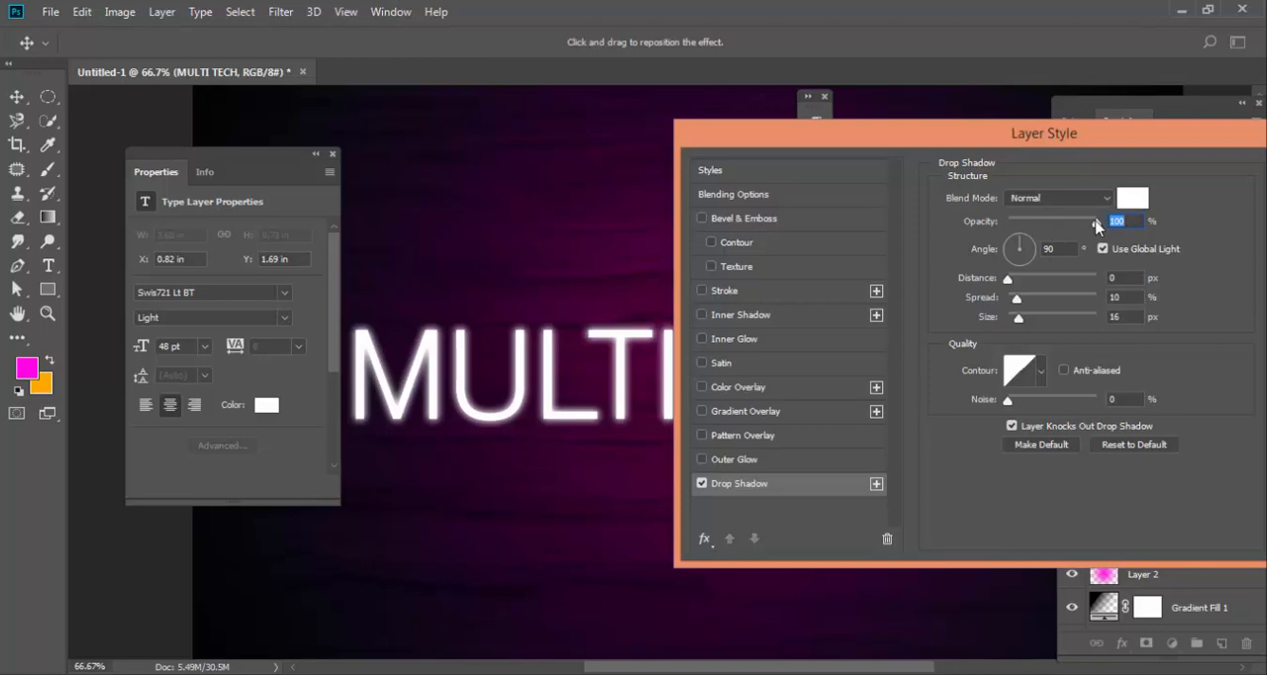
pyautogui.moveTo(1096, 225)
pyautogui.mouseDown()
pyautogui.moveTo(1065, 224)
pyautogui.moveTo(1099, 225)
pyautogui.mouseUp()
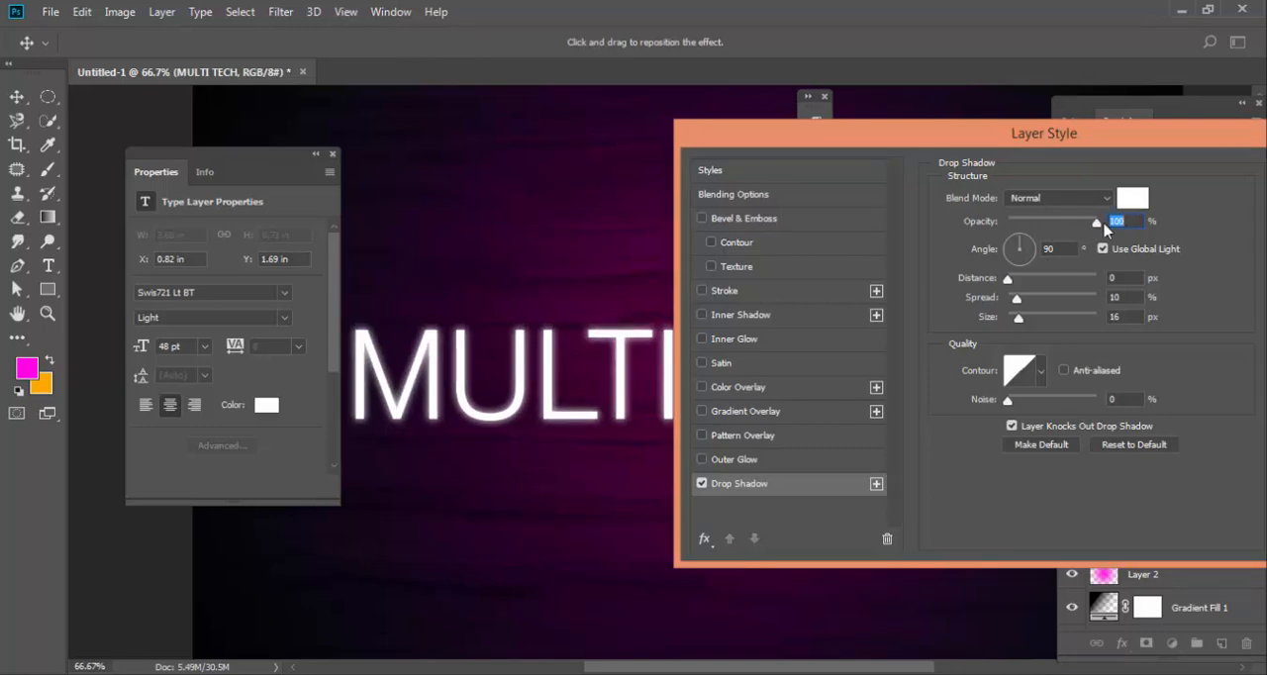
pyautogui.click(1045, 199)
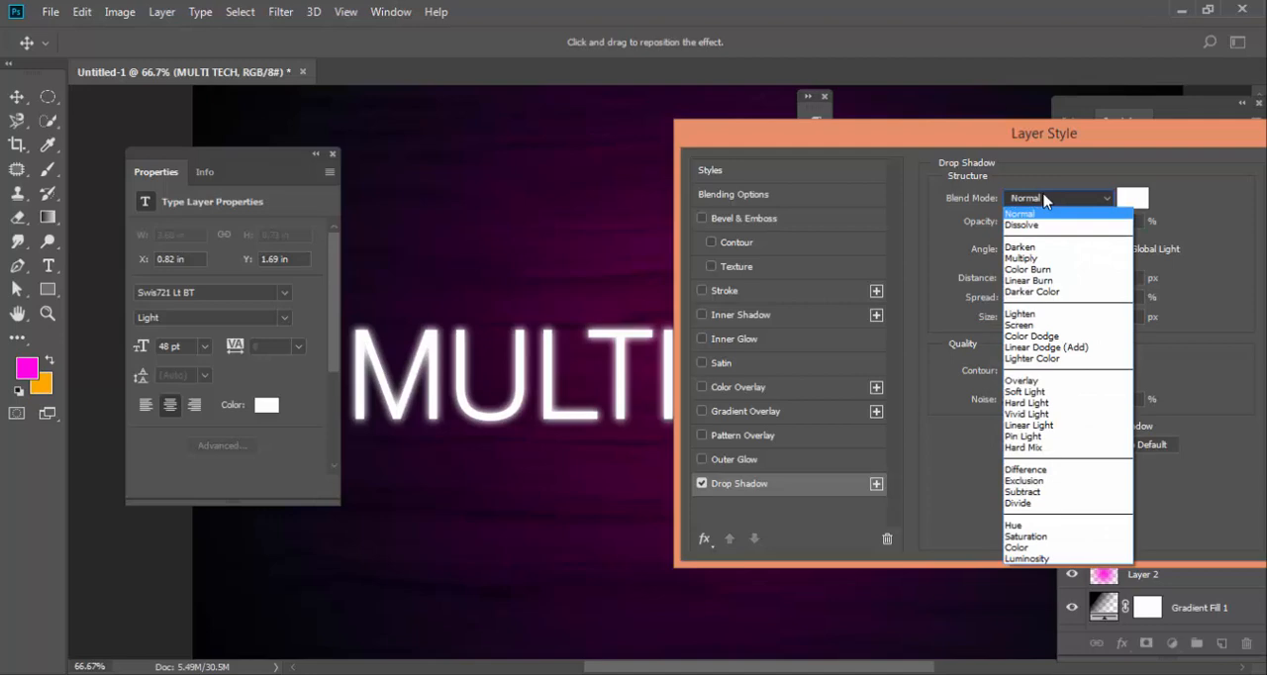
pyautogui.click(1029, 325)
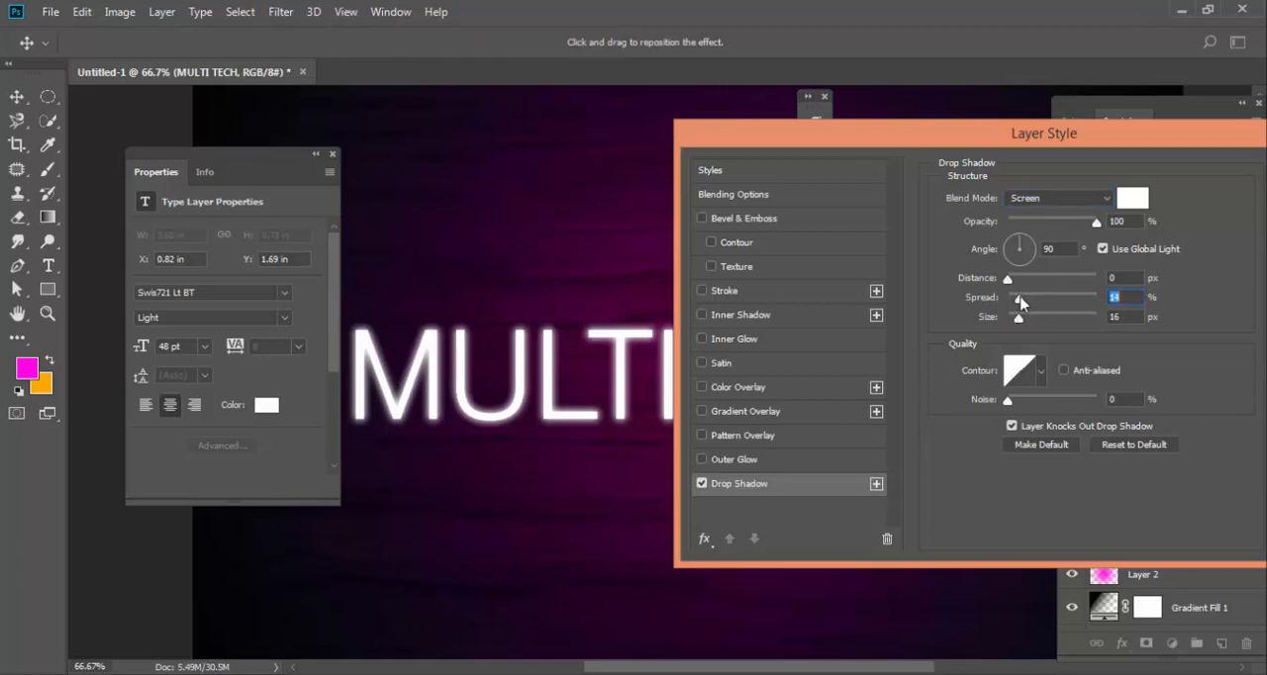
# Add an Outer Glow to the text with 100% opacity and the magenta foreground color (fe06e4).
pyautogui.click(713, 462)
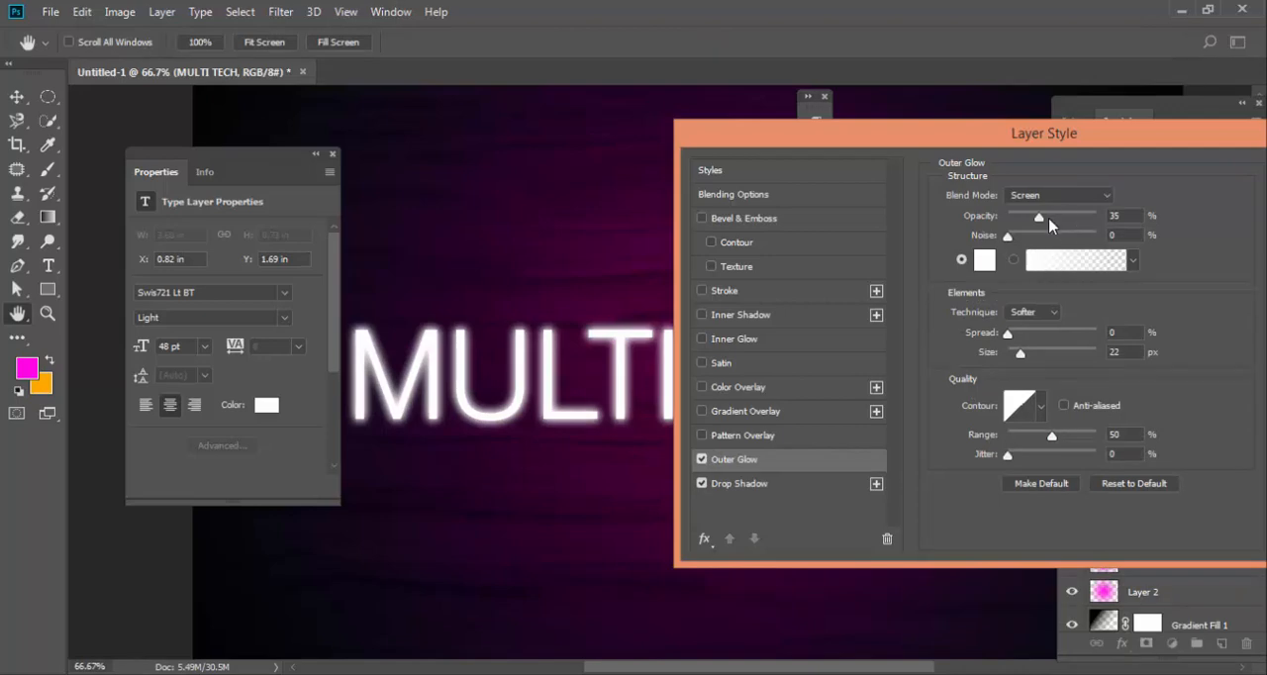
pyautogui.moveTo(1045, 220); pyautogui.dragTo(1110, 226)
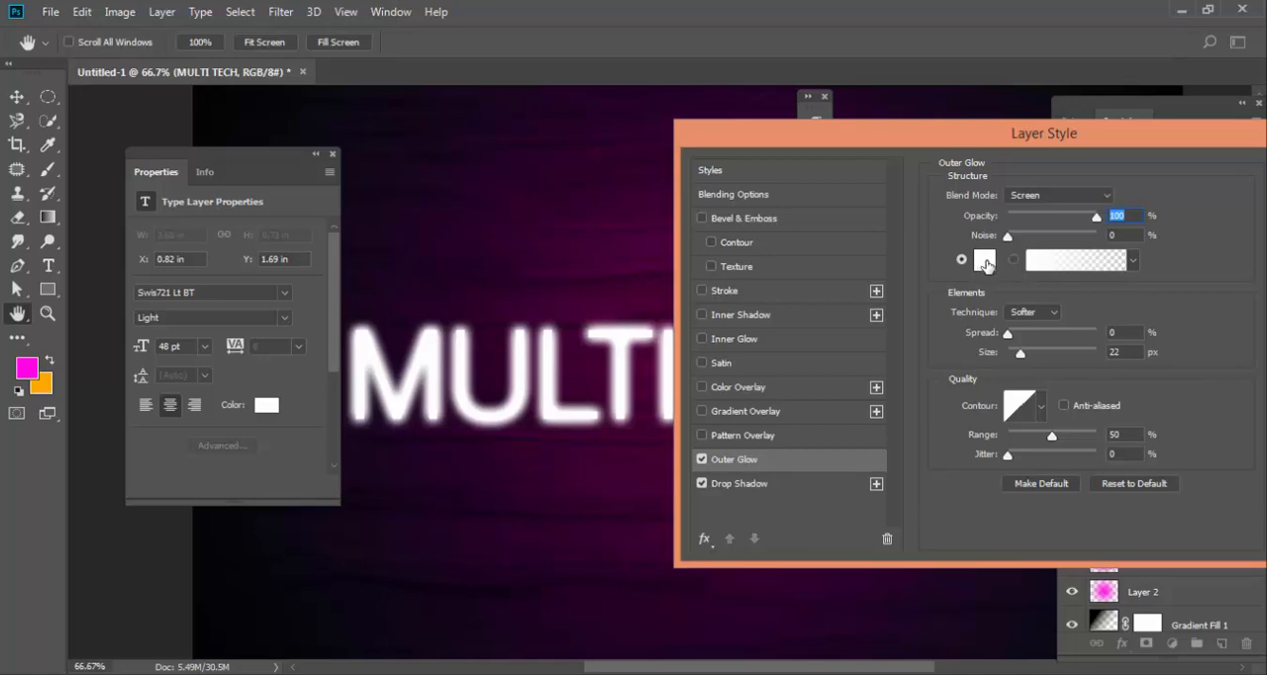
pyautogui.click(985, 261)
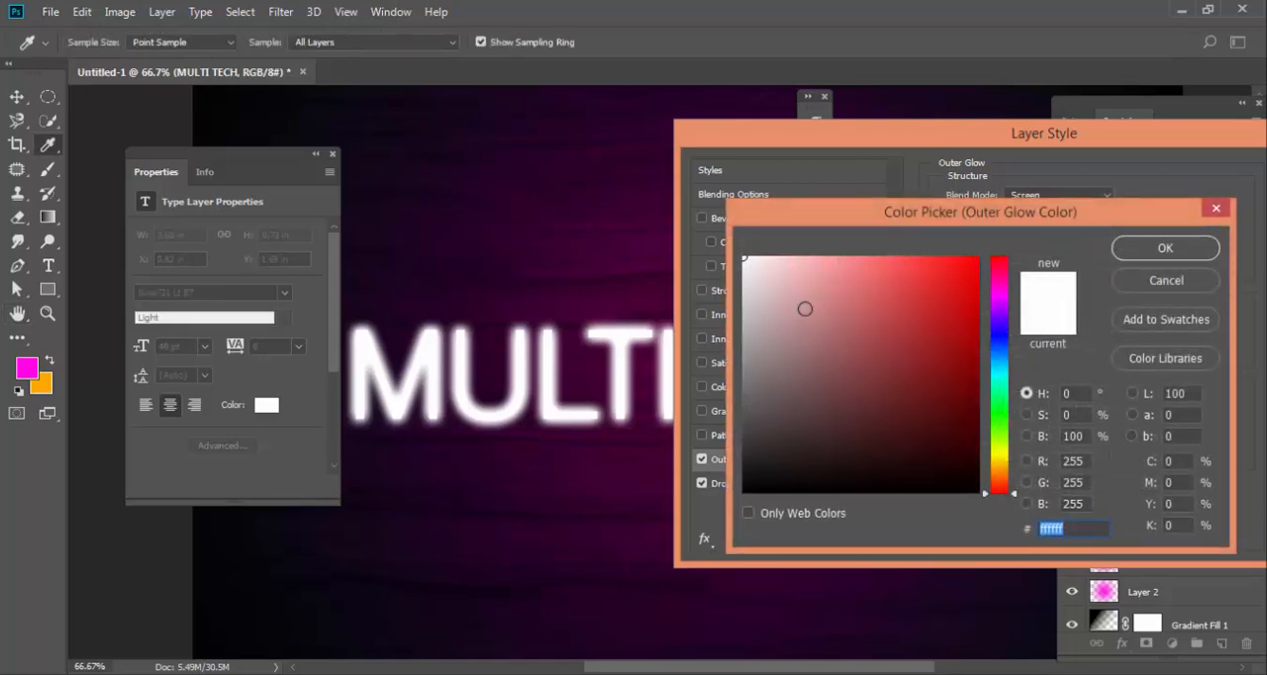
pyautogui.click(27, 368)
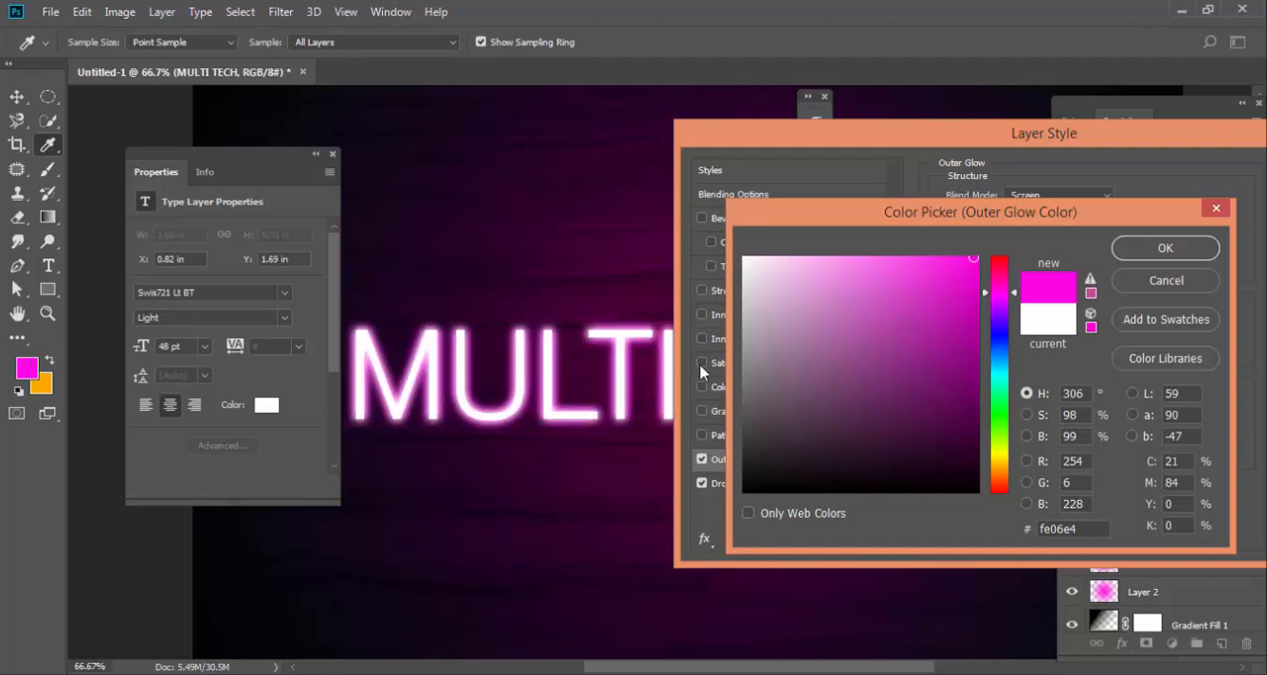
pyautogui.click(1186, 249)
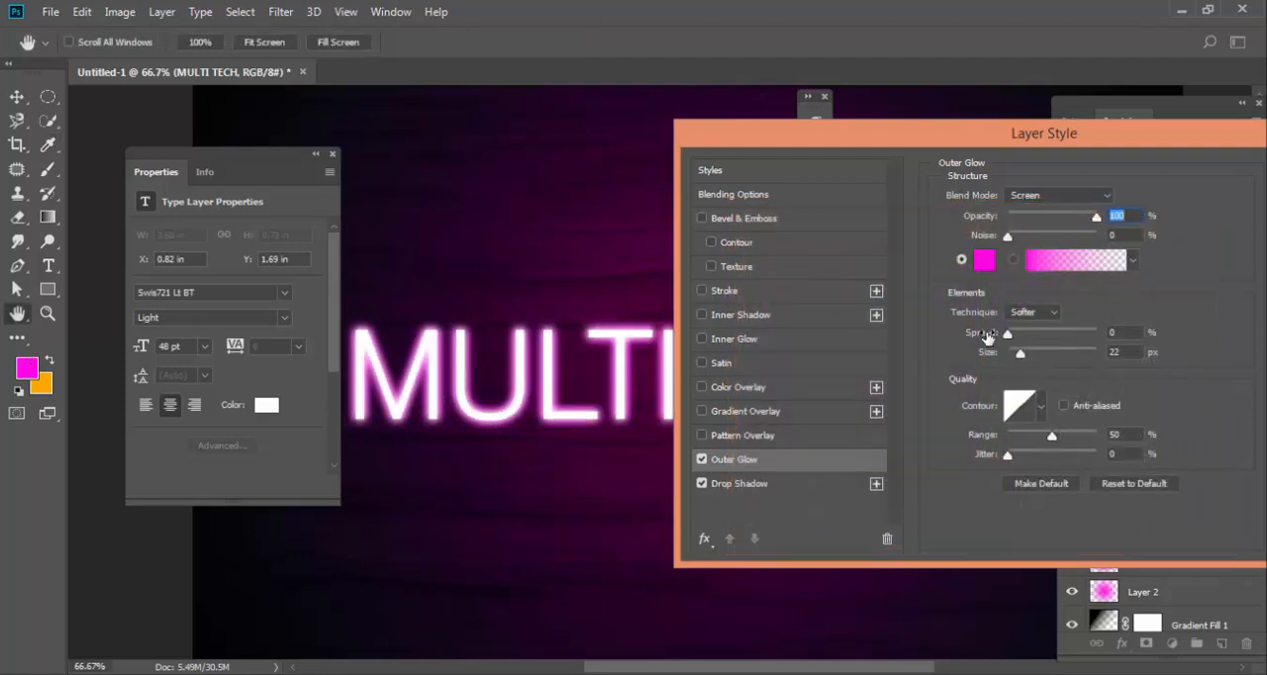
# Set the outer glow's spread to 5%, size to 40 px and range to 47%.
pyautogui.moveTo(1010, 338)
pyautogui.mouseDown()
pyautogui.moveTo(1047, 339)
pyautogui.moveTo(1011, 338)
pyautogui.moveTo(1026, 352)
pyautogui.mouseUp()
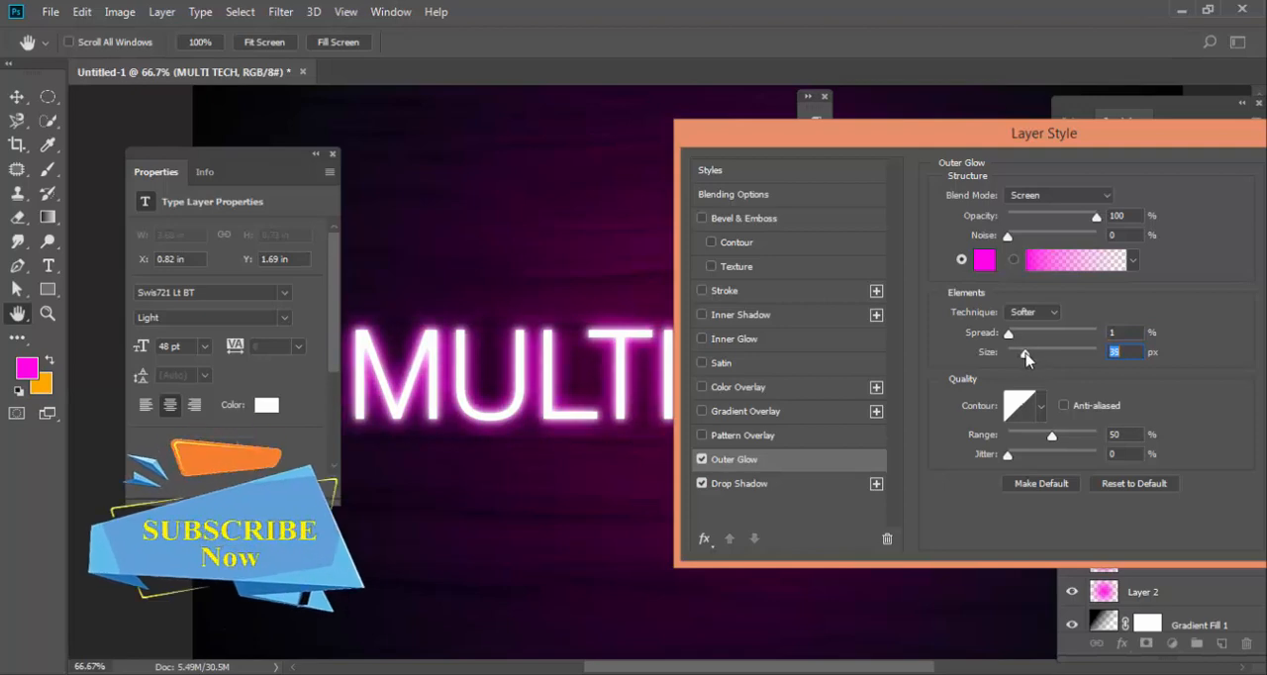
pyautogui.moveTo(1024, 353); pyautogui.dragTo(1021, 352)
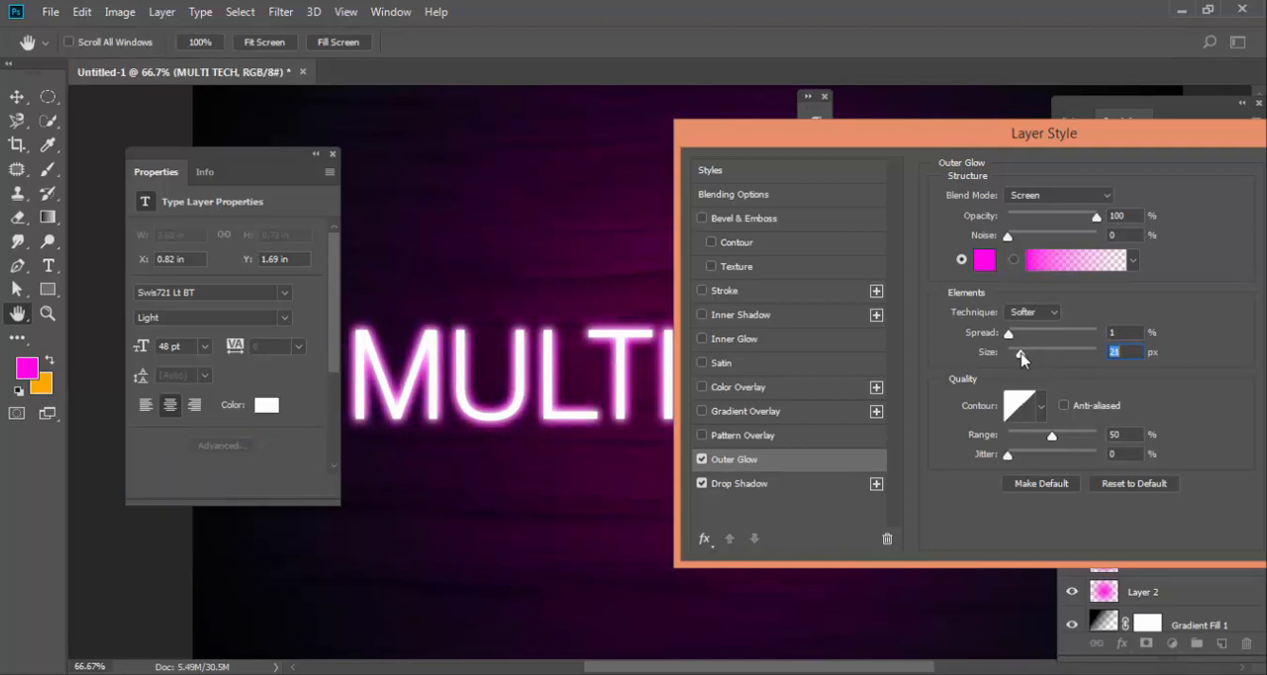
pyautogui.moveTo(1047, 416); pyautogui.dragTo(1020, 420)
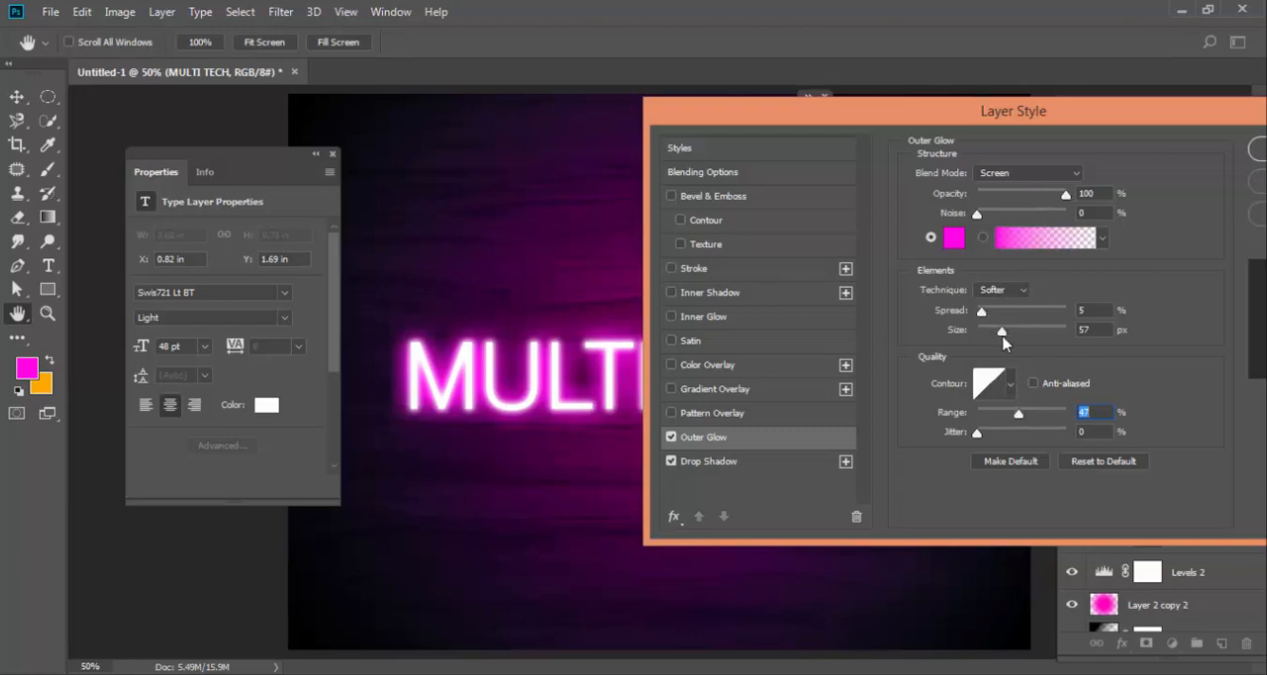
pyautogui.moveTo(1002, 330); pyautogui.dragTo(992, 336)
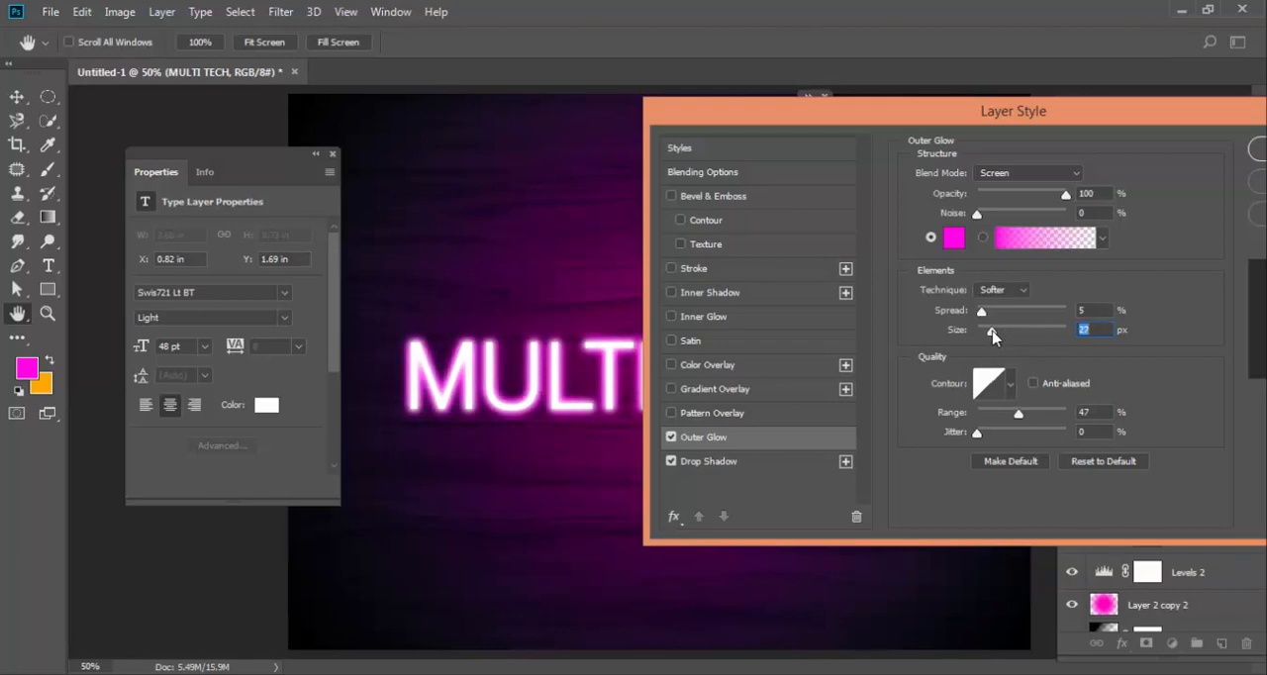
pyautogui.moveTo(995, 337); pyautogui.dragTo(993, 337)
pyautogui.moveTo(993, 337)
pyautogui.mouseDown()
pyautogui.moveTo(1037, 332)
pyautogui.moveTo(996, 338)
pyautogui.mouseUp()
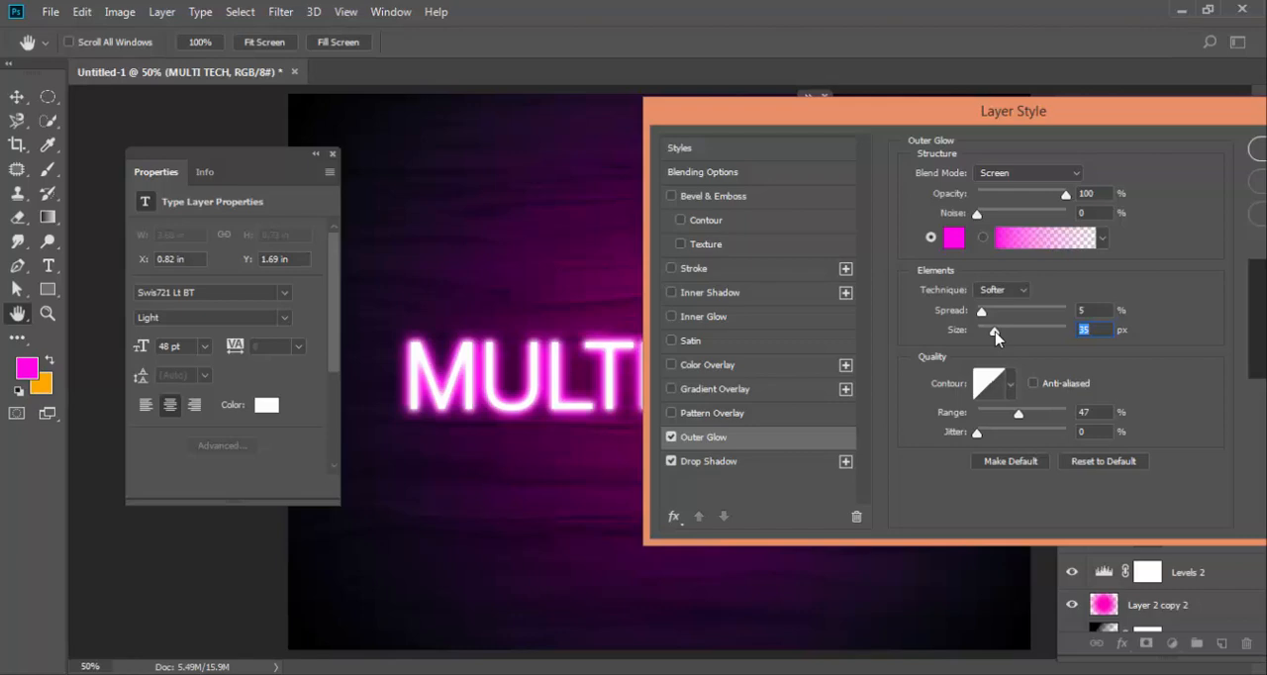
pyautogui.moveTo(996, 338); pyautogui.dragTo(998, 338)
# Set the outer glow's range to 68% with jitter at 0%, and apply the layer style to the text.
pyautogui.moveTo(1175, 111); pyautogui.dragTo(1153, 133)
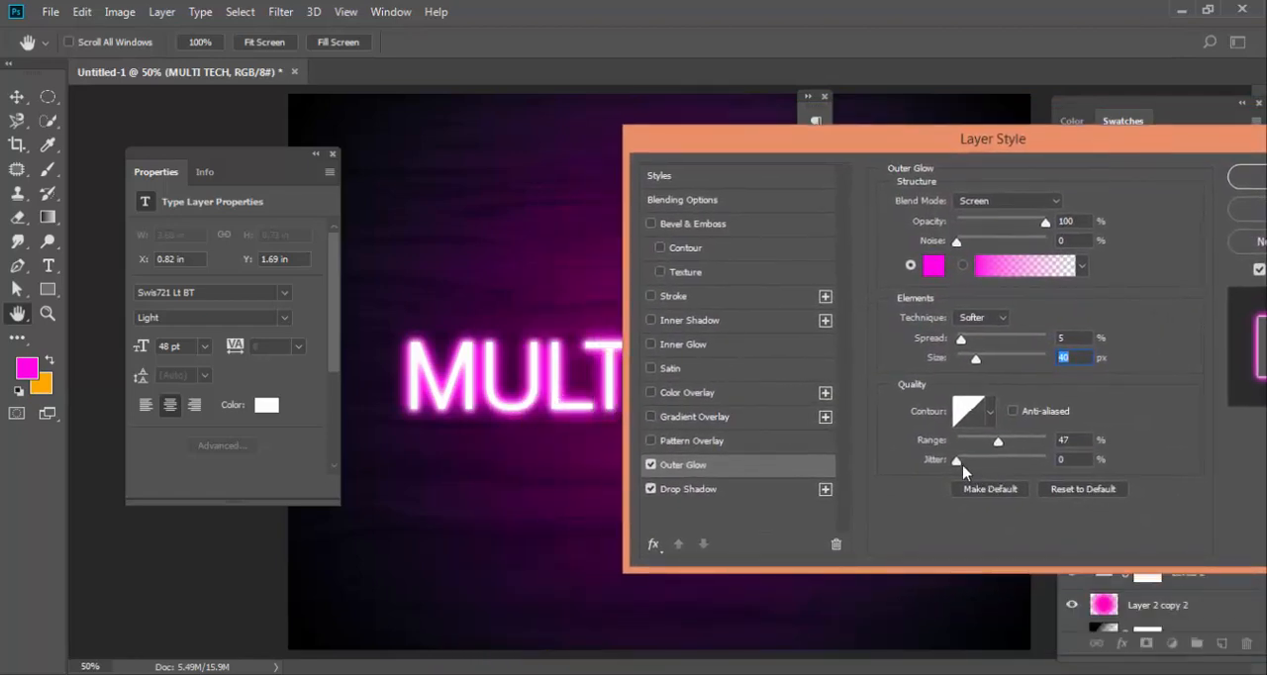
pyautogui.moveTo(958, 461); pyautogui.dragTo(900, 472)
pyautogui.moveTo(1000, 447); pyautogui.dragTo(1024, 446)
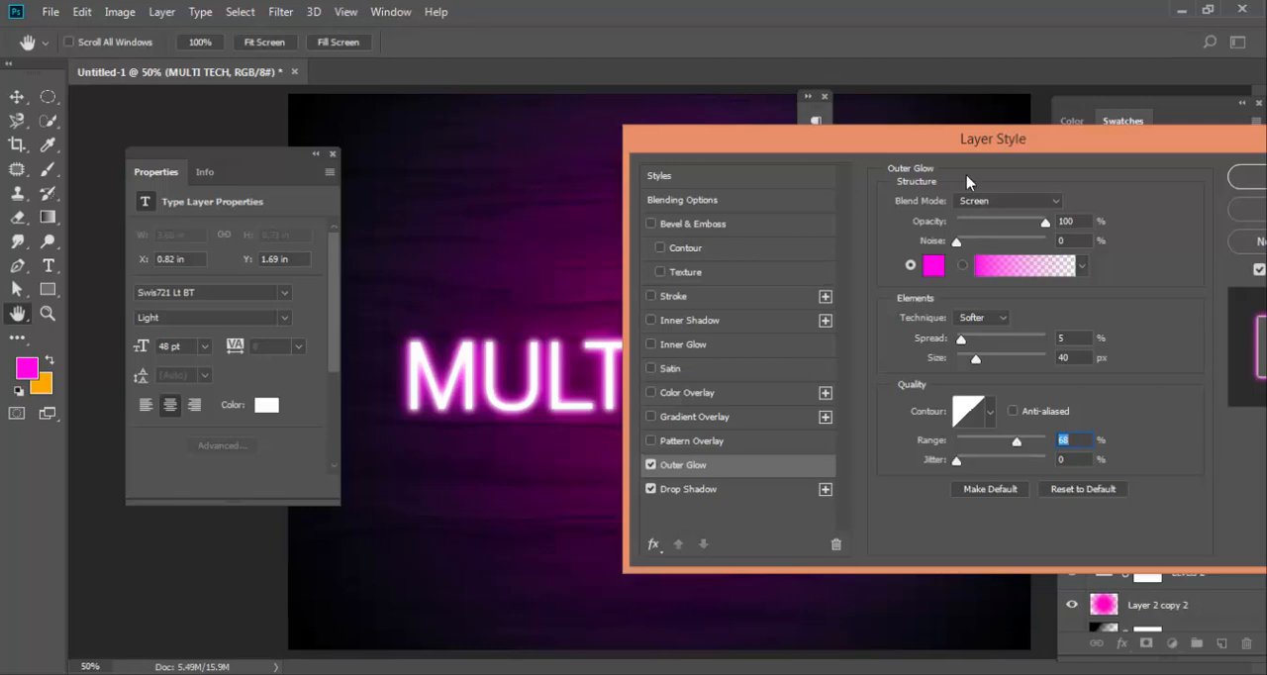
pyautogui.moveTo(960, 148); pyautogui.dragTo(726, 178)
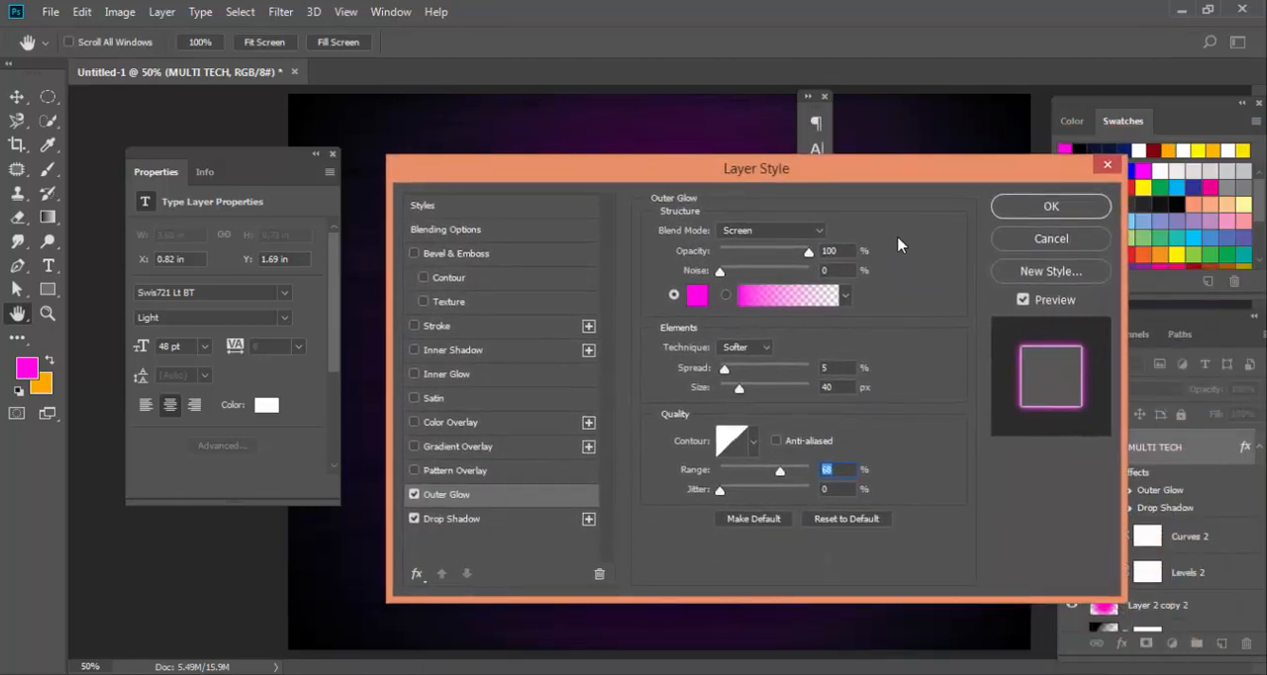
pyautogui.click(1048, 208)
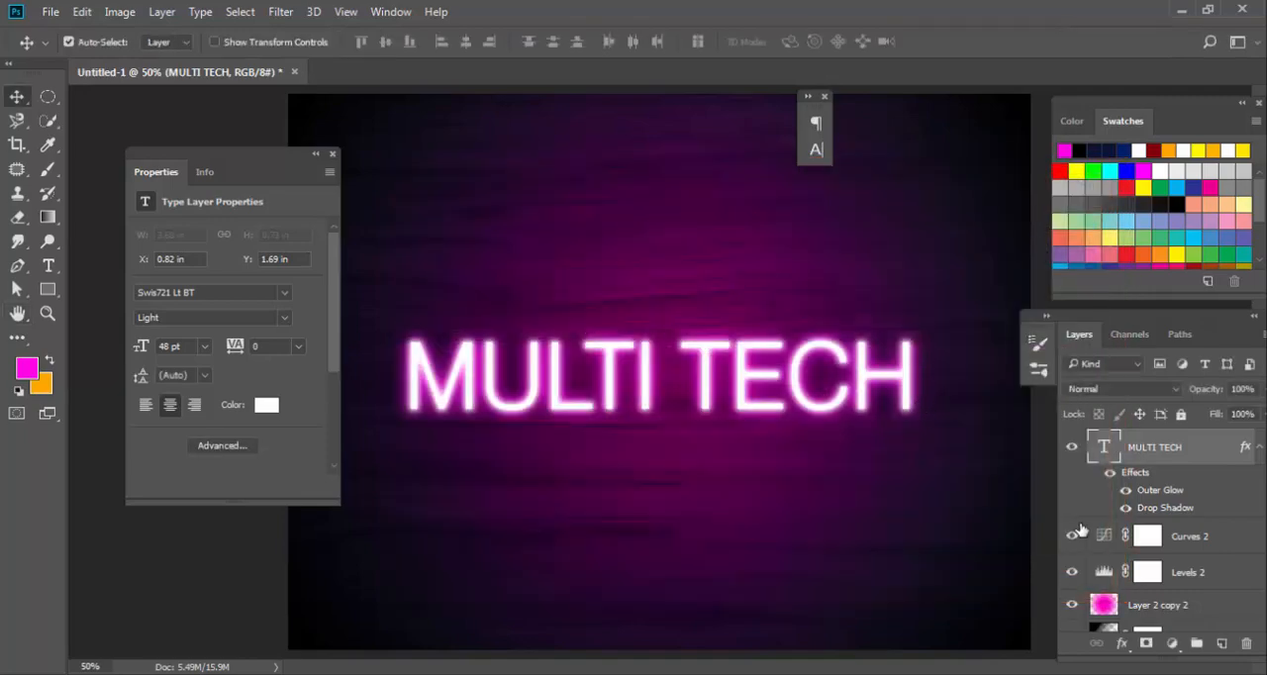
# Add a second Drop Shadow effect to the MULTI TECH text layer and select the lower one for editing.
pyautogui.rightClick(1155, 451)
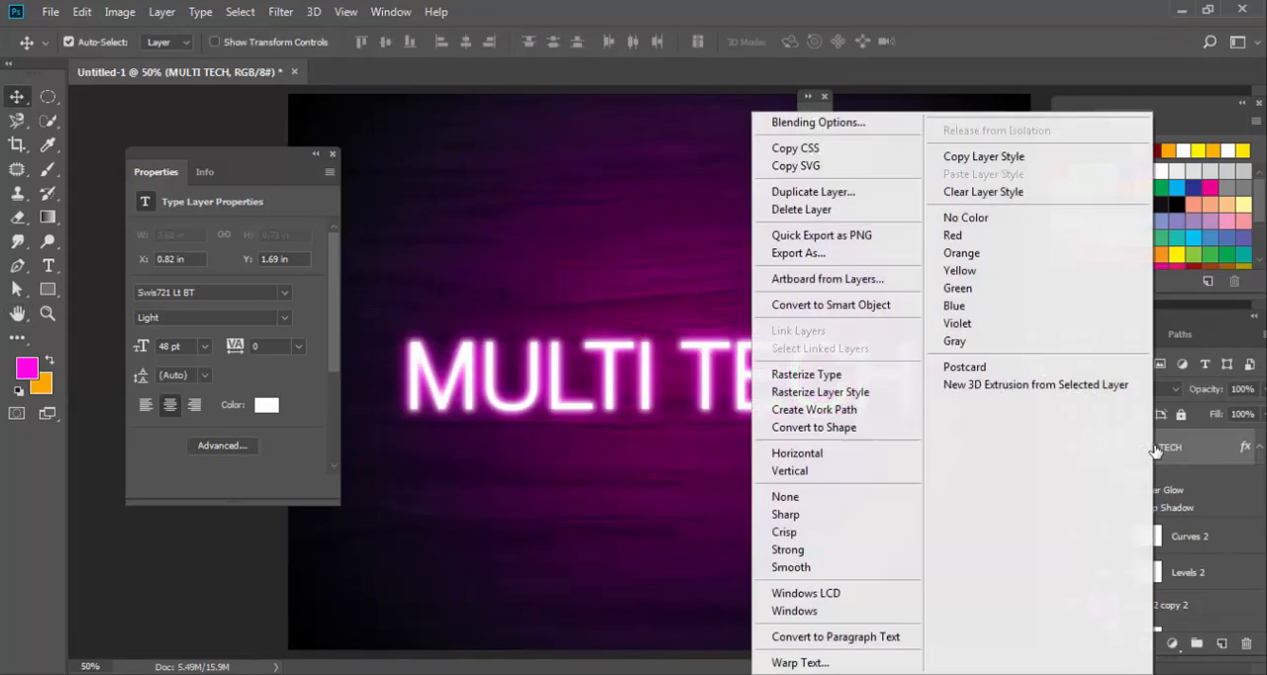
pyautogui.click(886, 125)
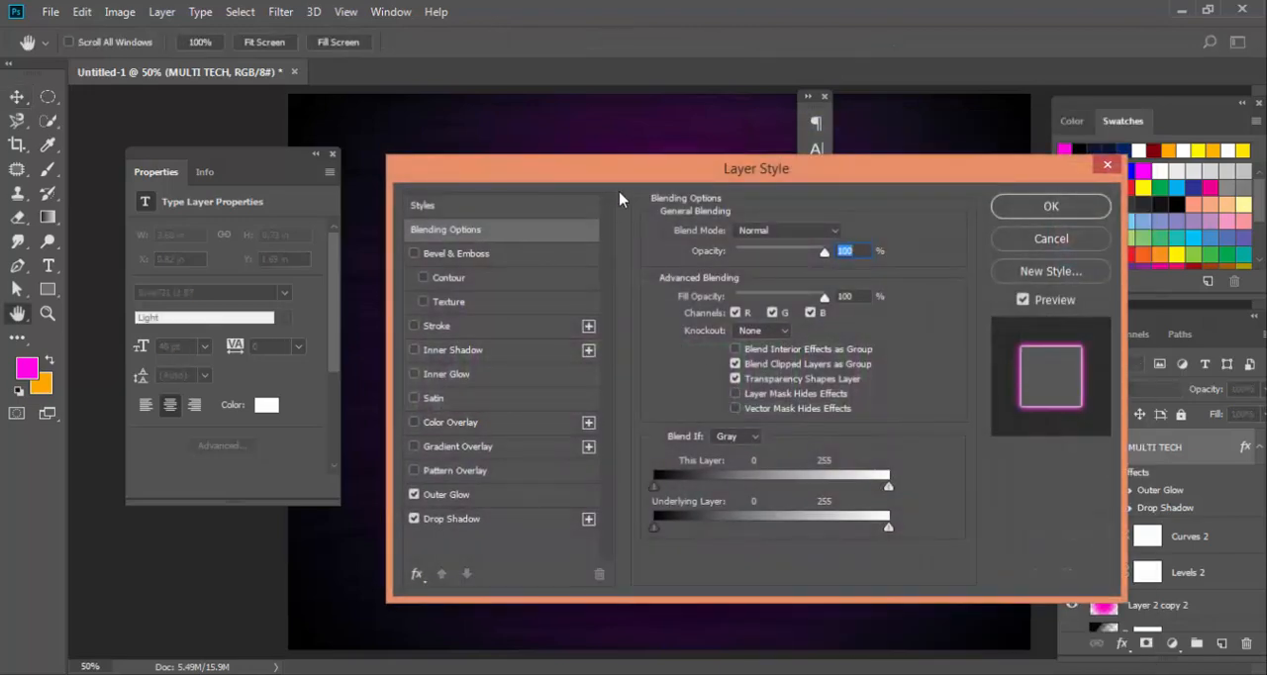
pyautogui.moveTo(743, 175); pyautogui.dragTo(1004, 169)
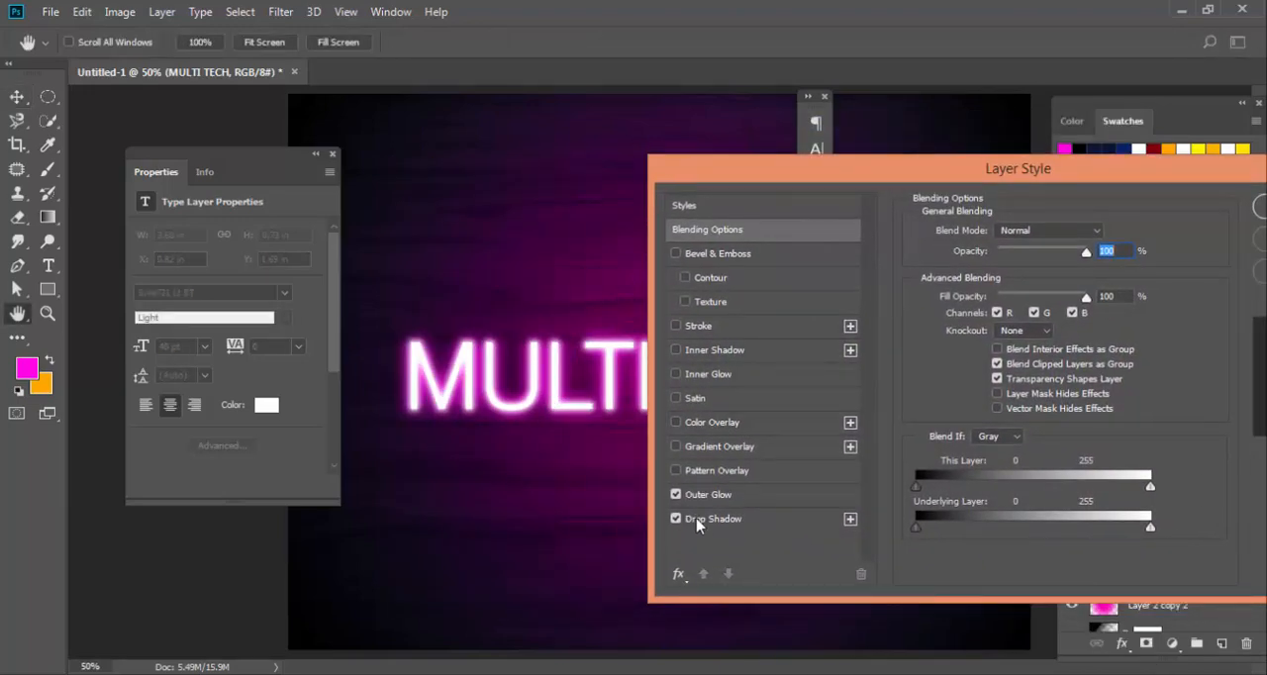
pyautogui.click(849, 520)
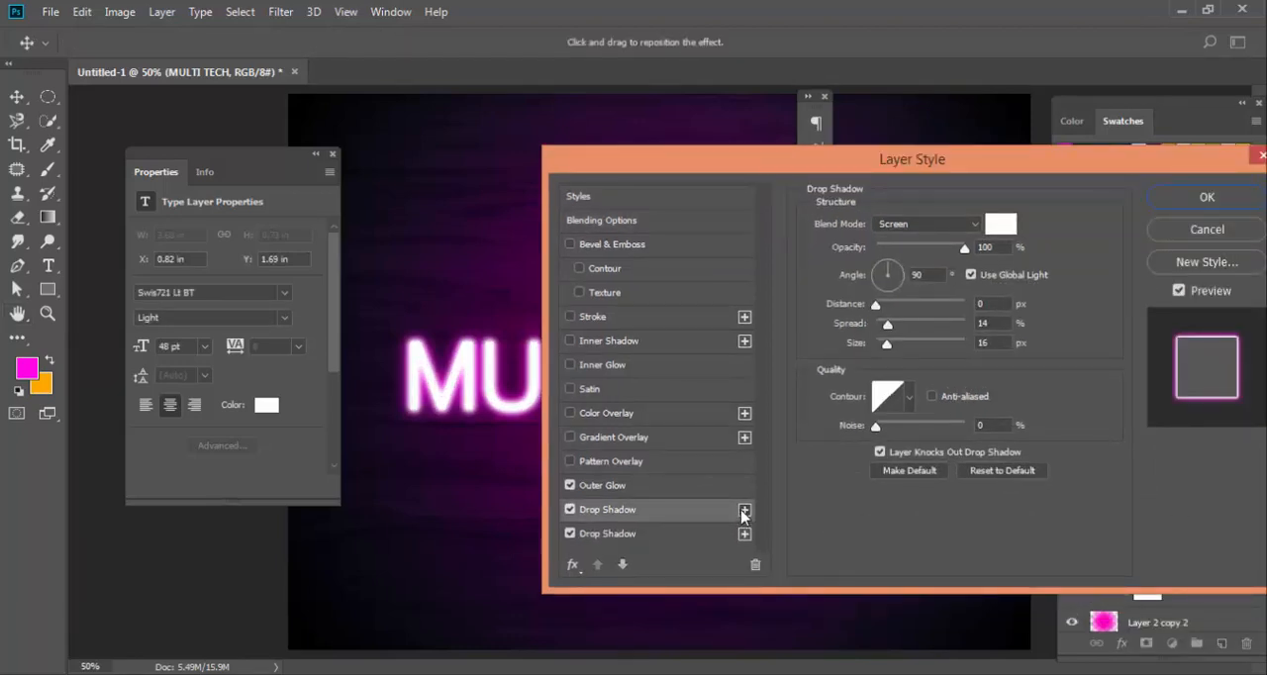
pyautogui.click(688, 534)
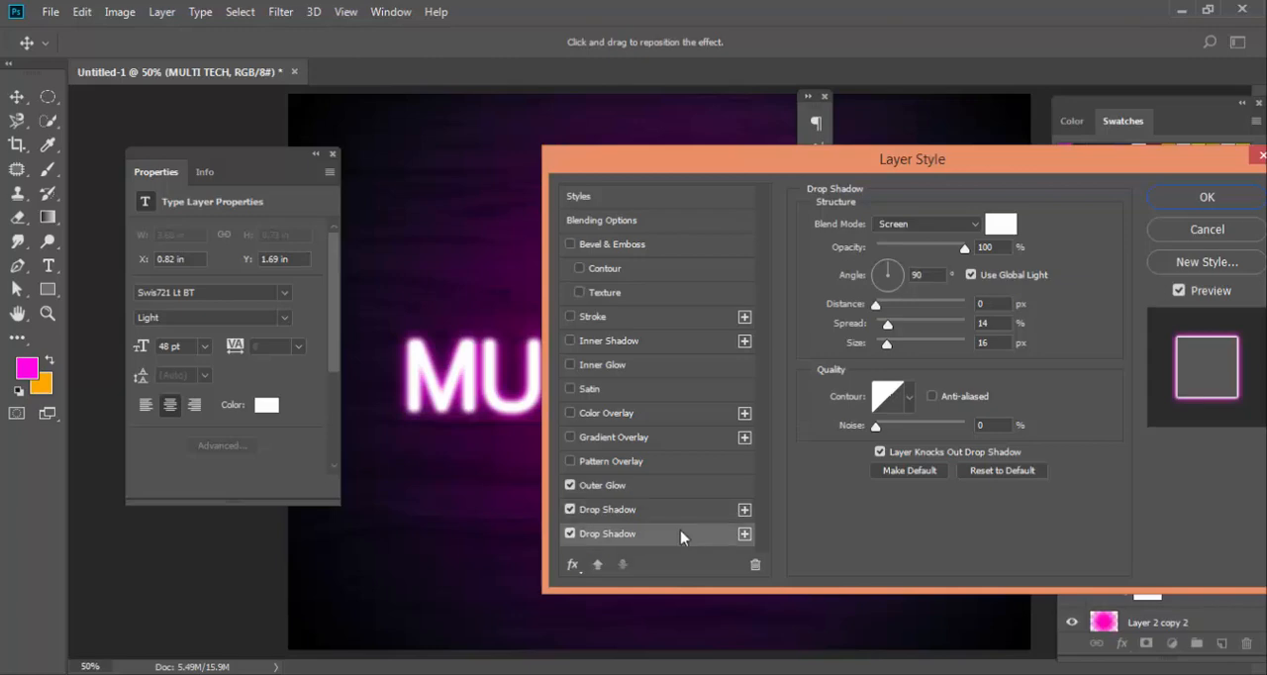
# Set the lower drop shadow's blend mode to Multiply and its color to black.
pyautogui.click(1001, 224)
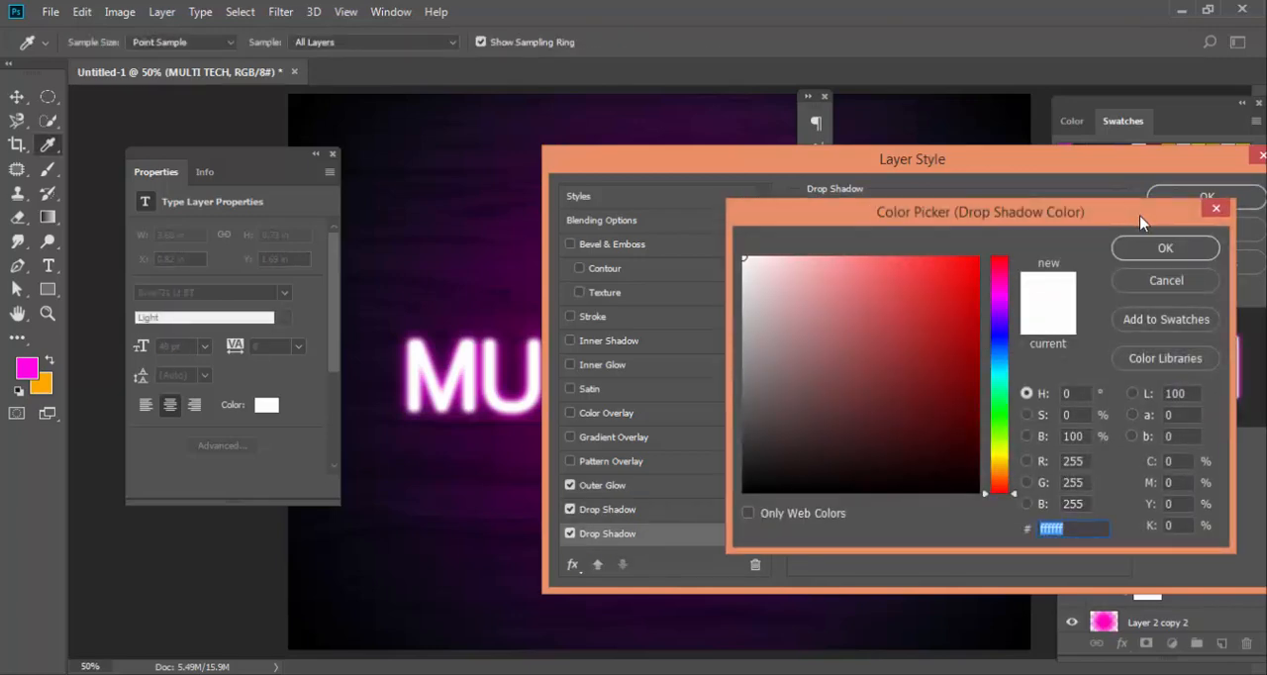
pyautogui.click(1166, 281)
pyautogui.click(907, 226)
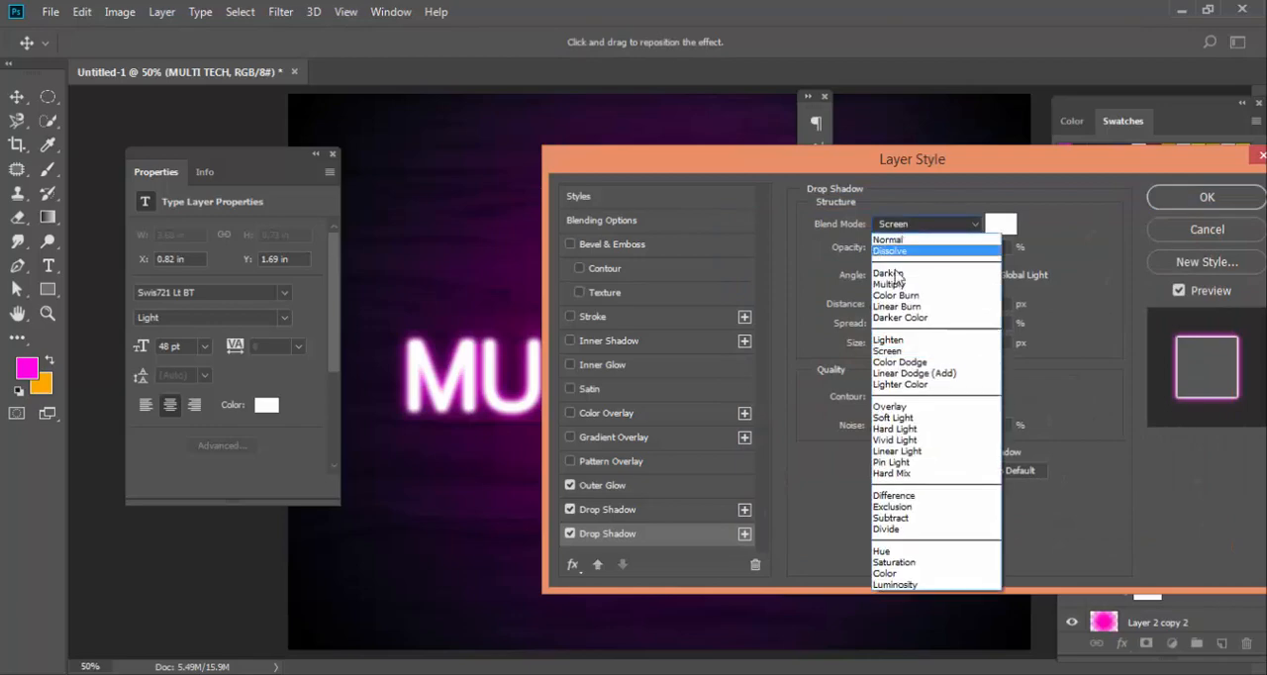
pyautogui.click(930, 277)
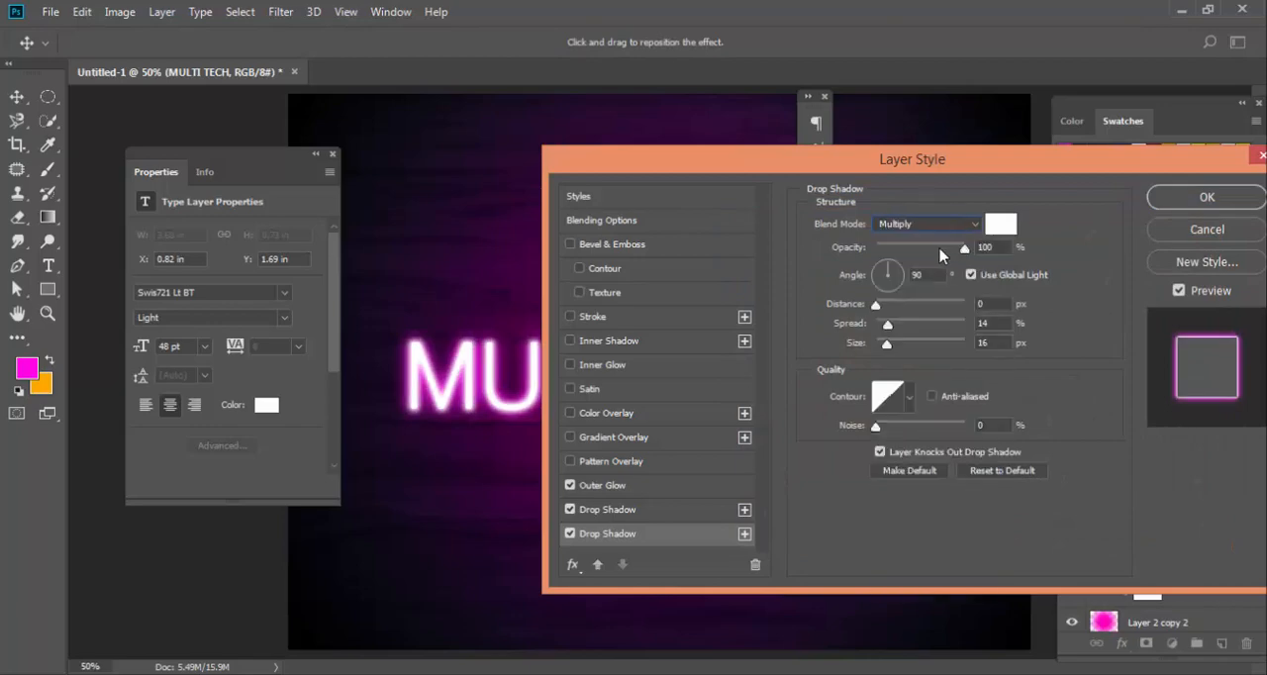
pyautogui.click(1000, 226)
pyautogui.write('000000')
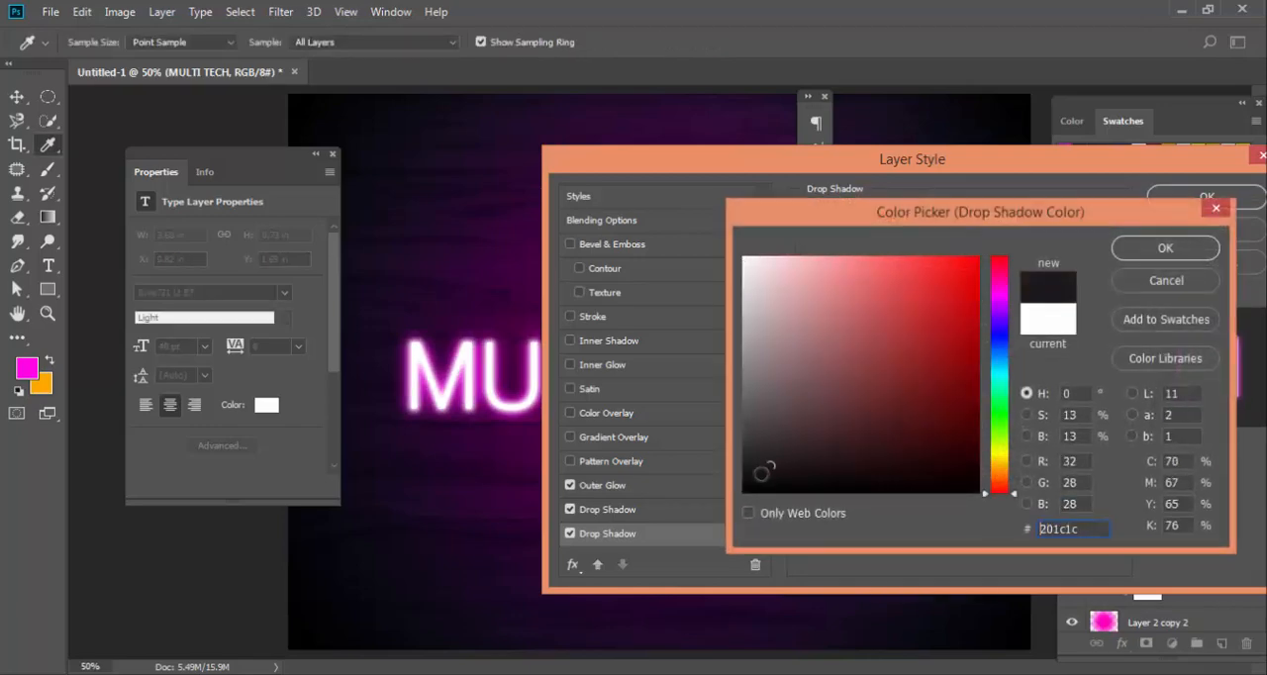
pyautogui.click(1146, 249)
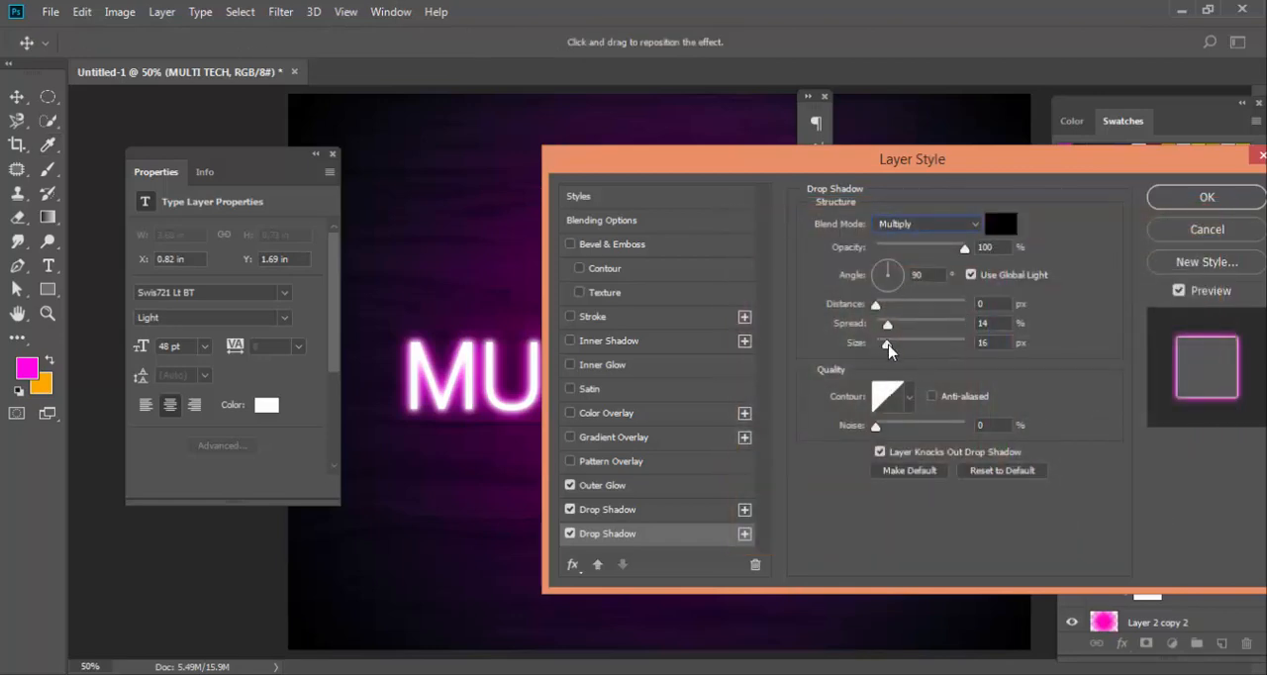
# Set the black shadow's angle to 65°, distance 12 px, spread 36% and size 49 px, and apply the layer style.
pyautogui.moveTo(887, 346)
pyautogui.mouseDown()
pyautogui.moveTo(921, 348)
pyautogui.moveTo(910, 346)
pyautogui.mouseUp()
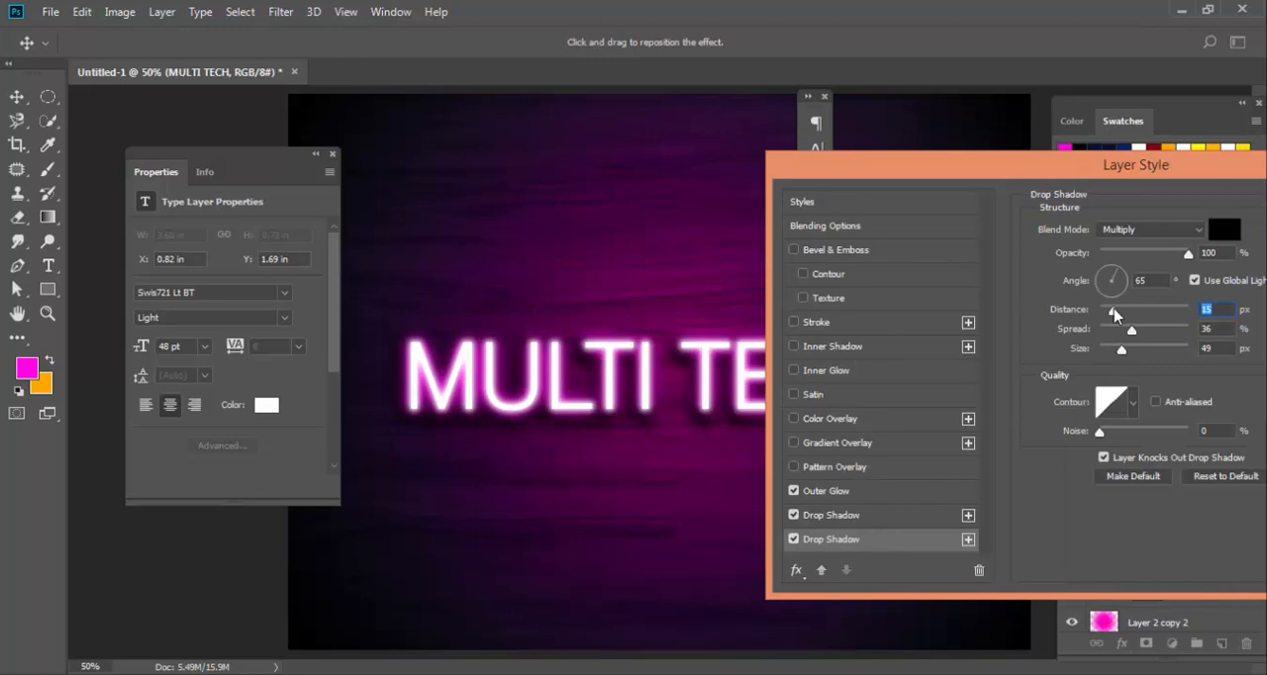
pyautogui.moveTo(968, 165)
pyautogui.mouseDown()
pyautogui.moveTo(1020, 541)
pyautogui.moveTo(1033, 546)
pyautogui.moveTo(1031, 177)
pyautogui.moveTo(980, 159)
pyautogui.moveTo(965, 168)
pyautogui.mouseUp()
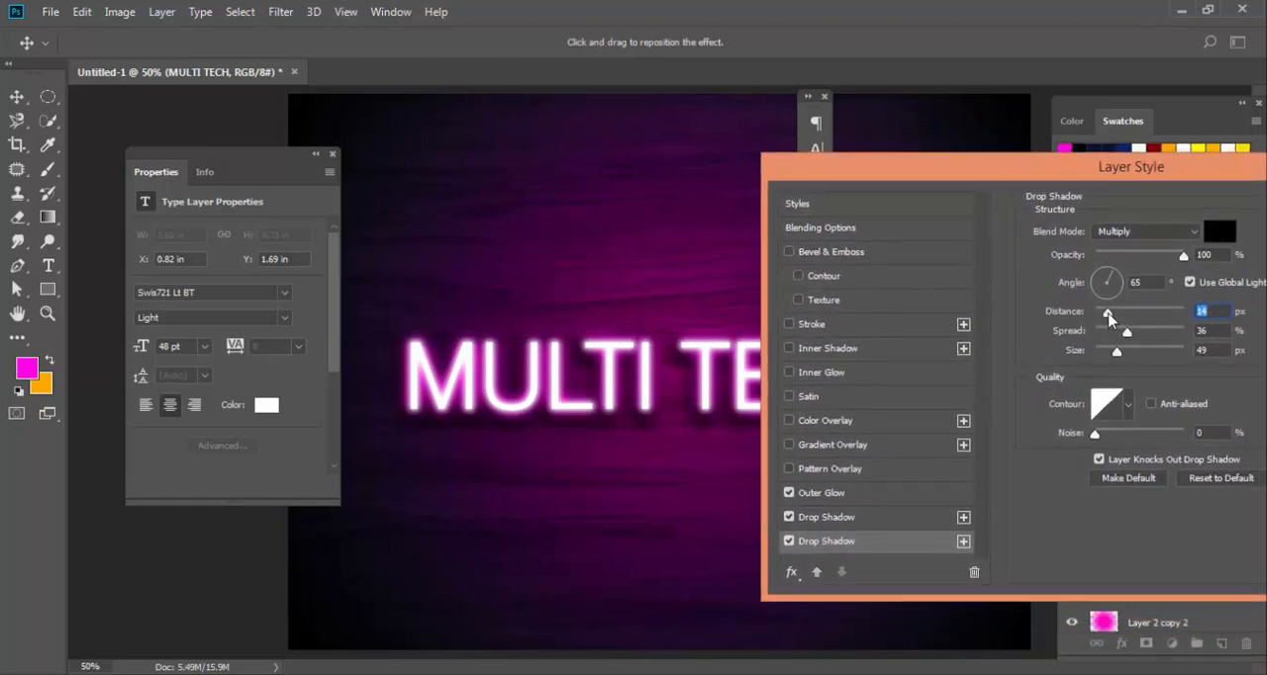
pyautogui.moveTo(1108, 313); pyautogui.dragTo(1107, 312)
pyautogui.moveTo(1117, 352)
pyautogui.mouseDown()
pyautogui.moveTo(1130, 356)
pyautogui.moveTo(1116, 356)
pyautogui.mouseUp()
pyautogui.moveTo(1010, 184); pyautogui.dragTo(823, 560)
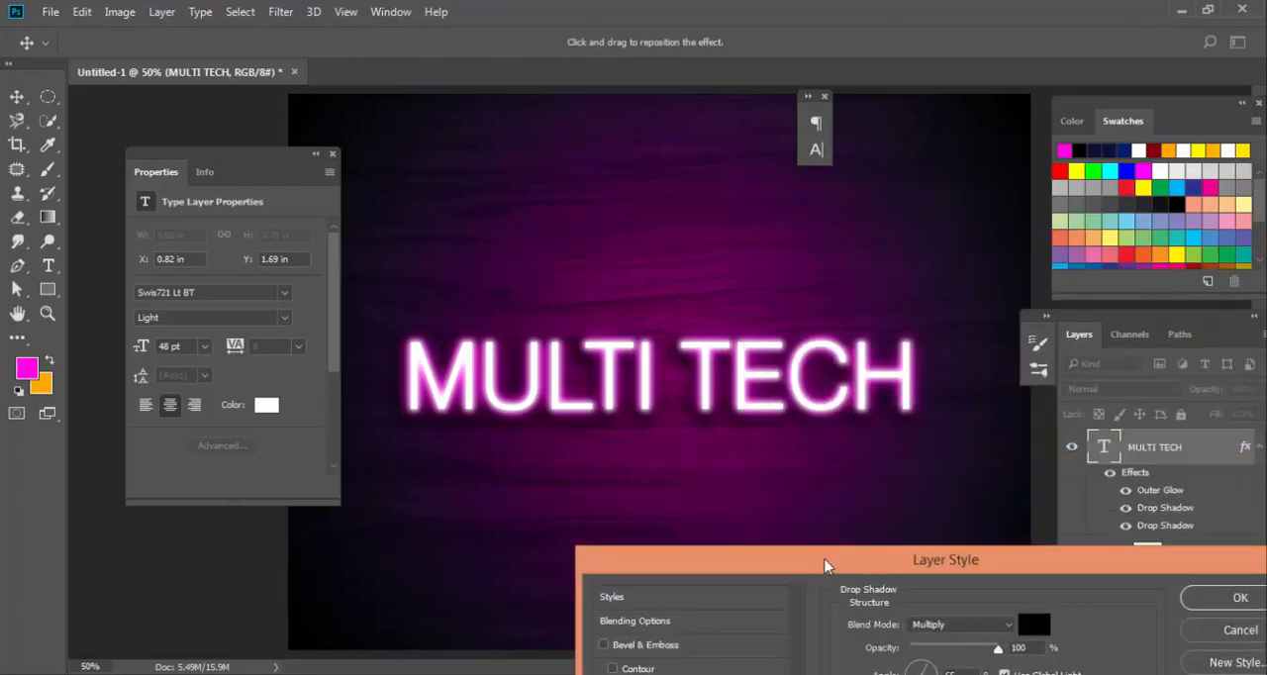
pyautogui.moveTo(819, 559); pyautogui.dragTo(687, 174)
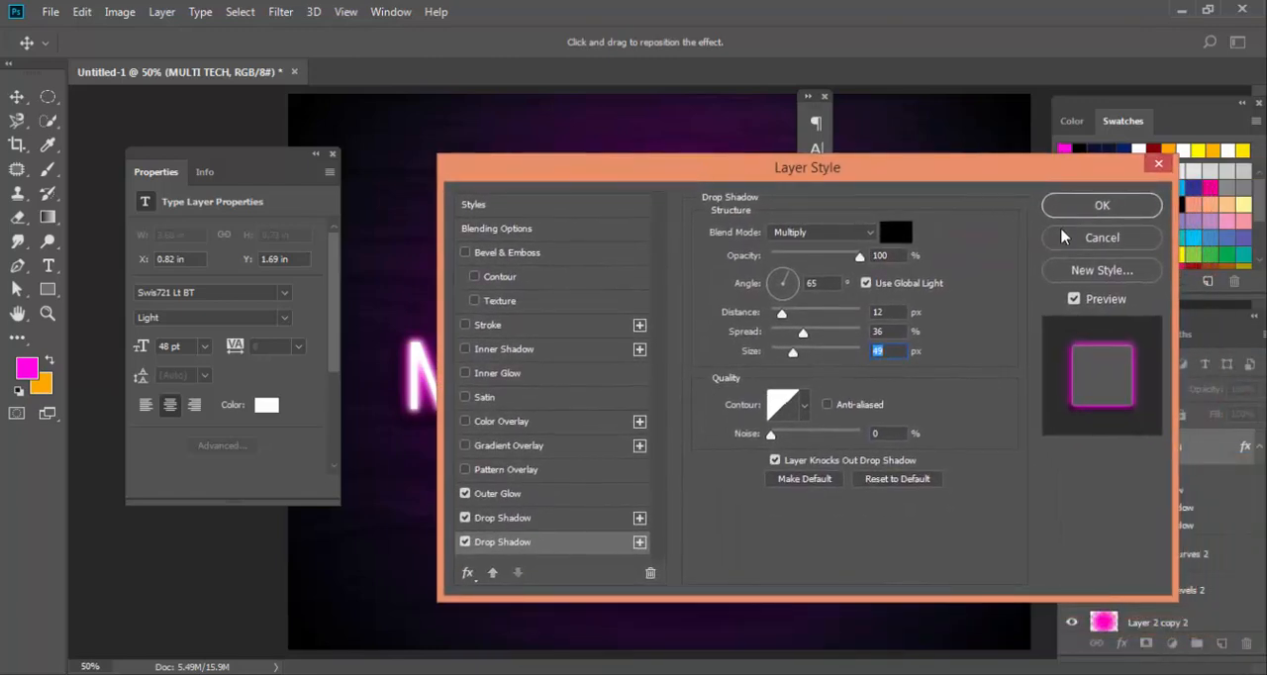
pyautogui.click(1085, 208)
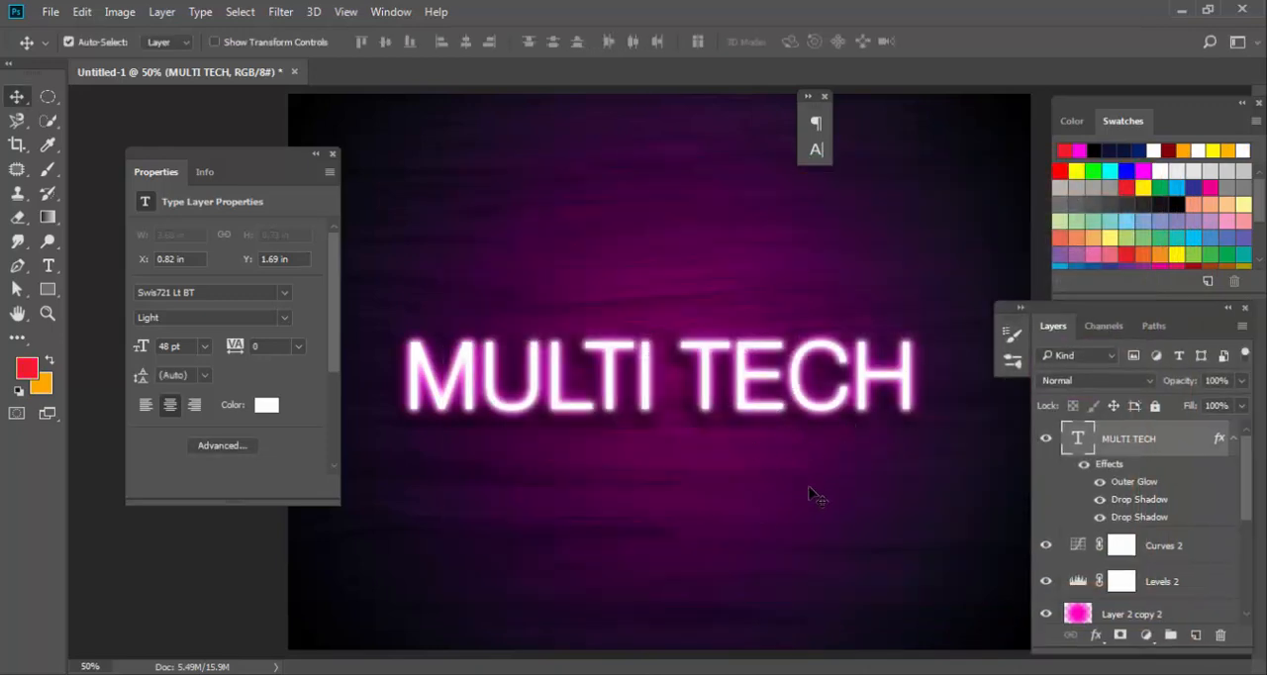
# Hide all panels to examine the neon text artwork on its own.
pyautogui.click(809, 492)
pyautogui.press('Tab')
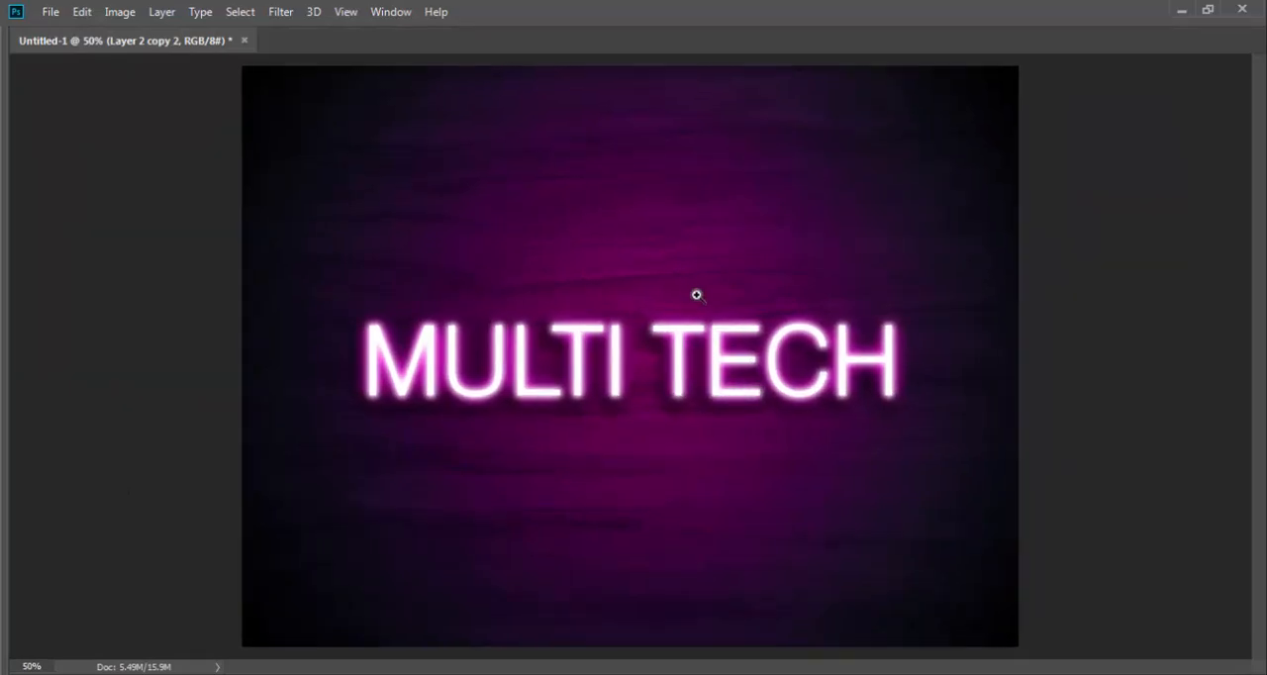